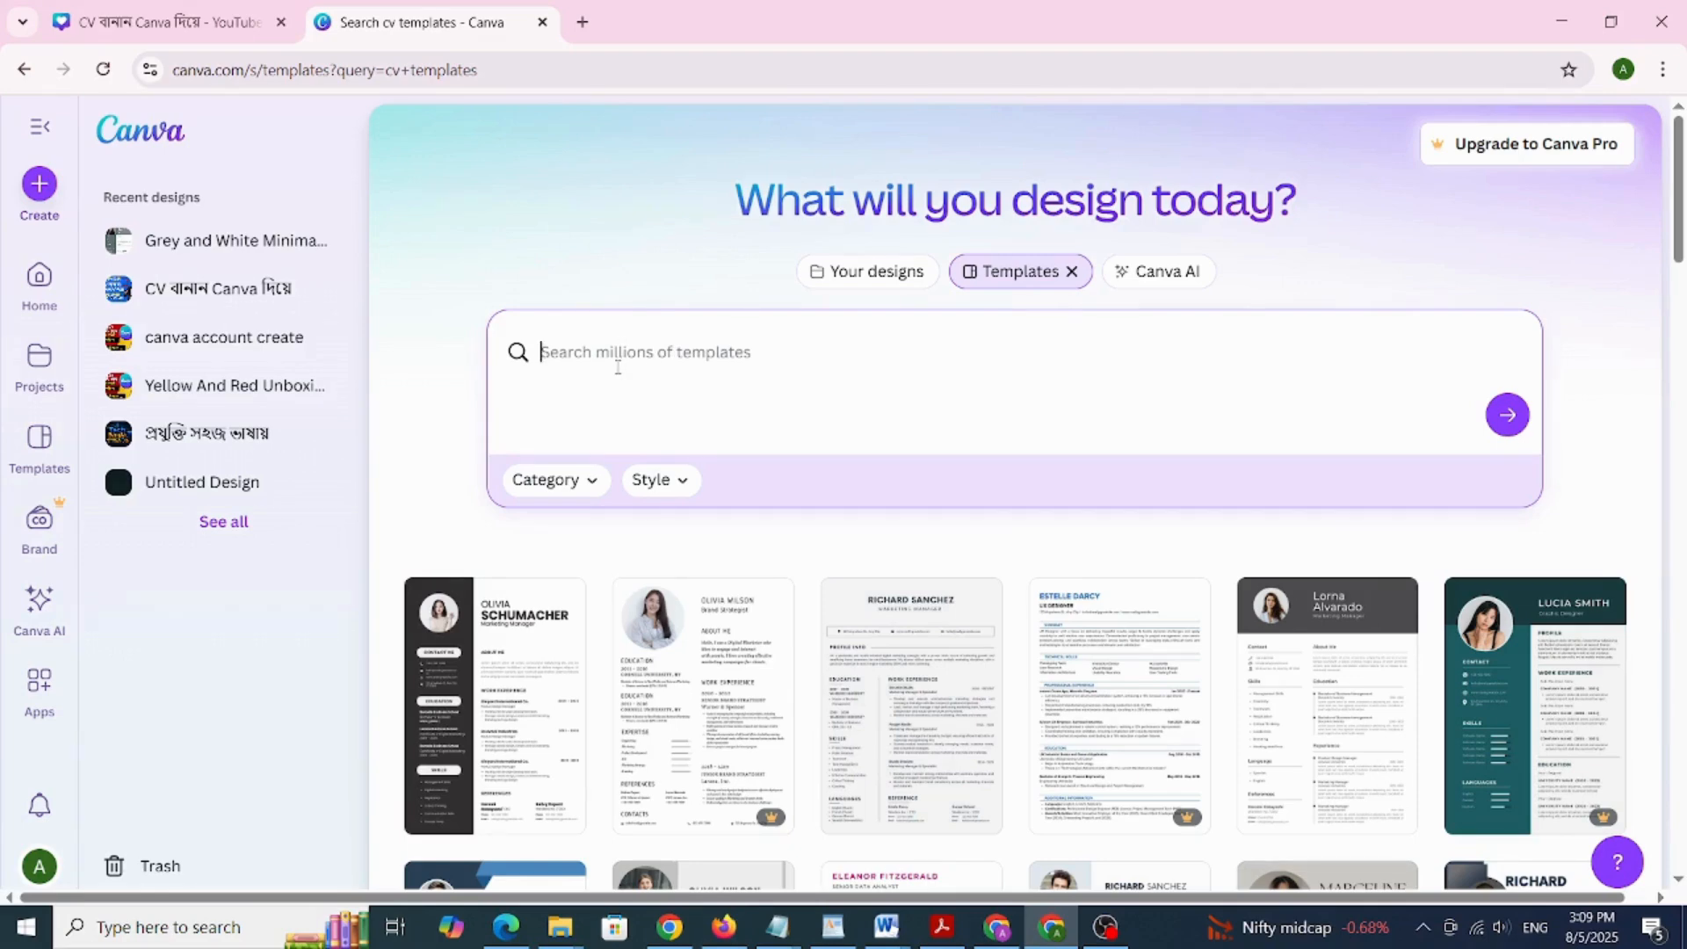
Search Canva templates for 'cv' and scroll through the grid of resume designs
type("cv")
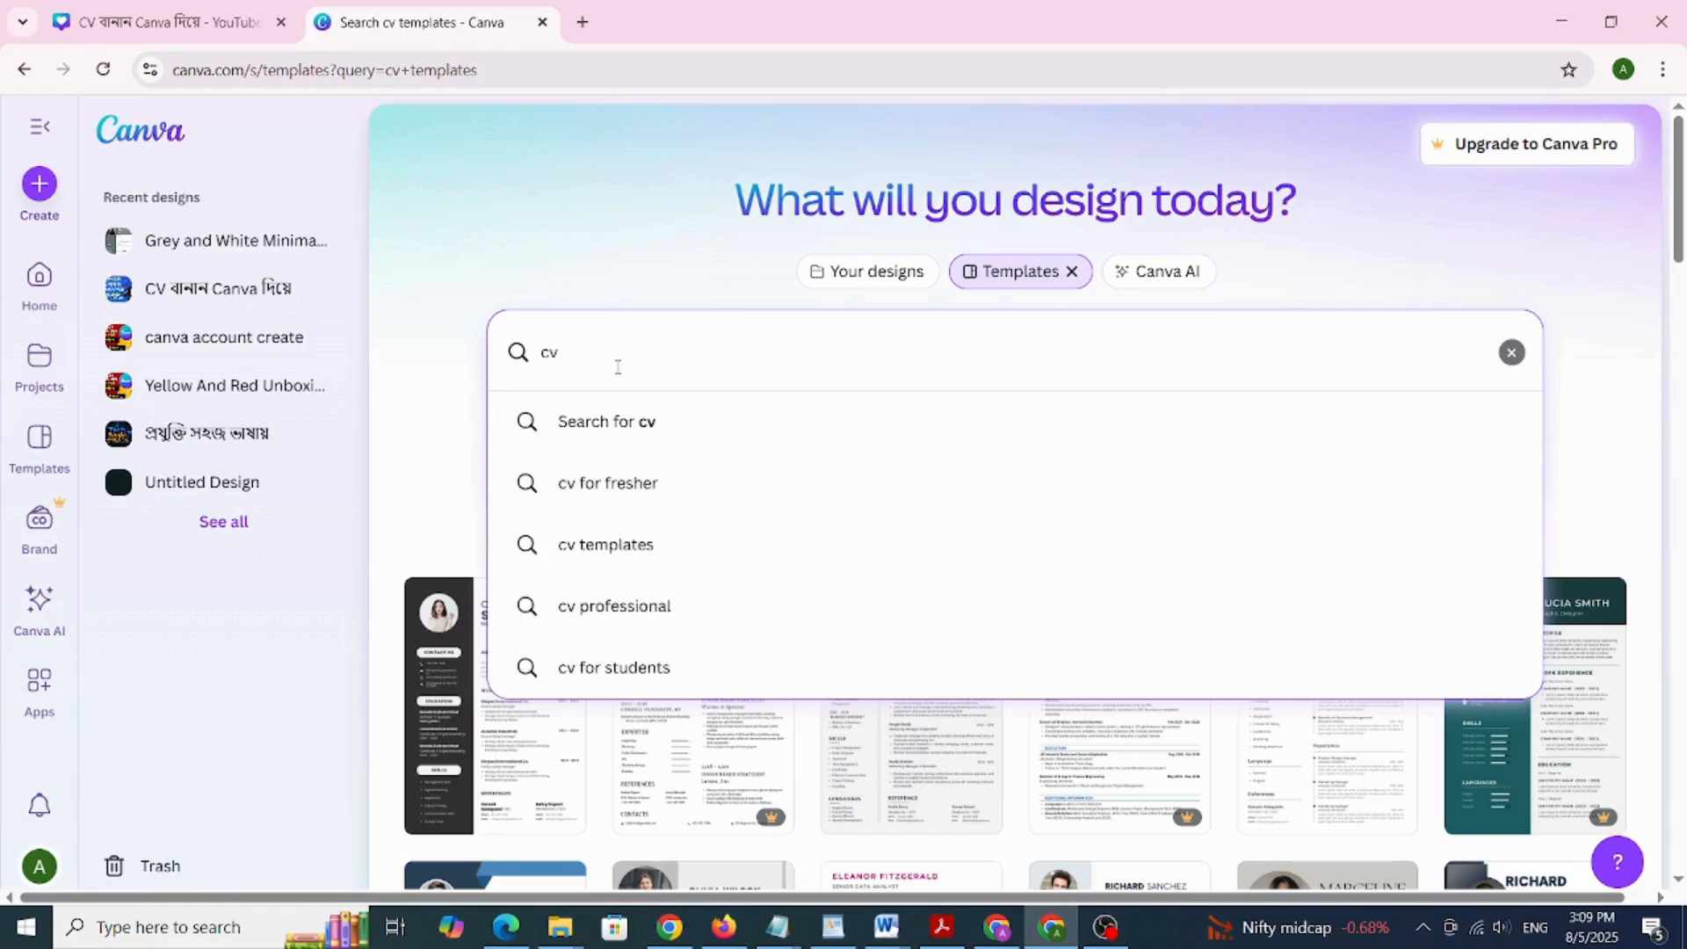
key("Return")
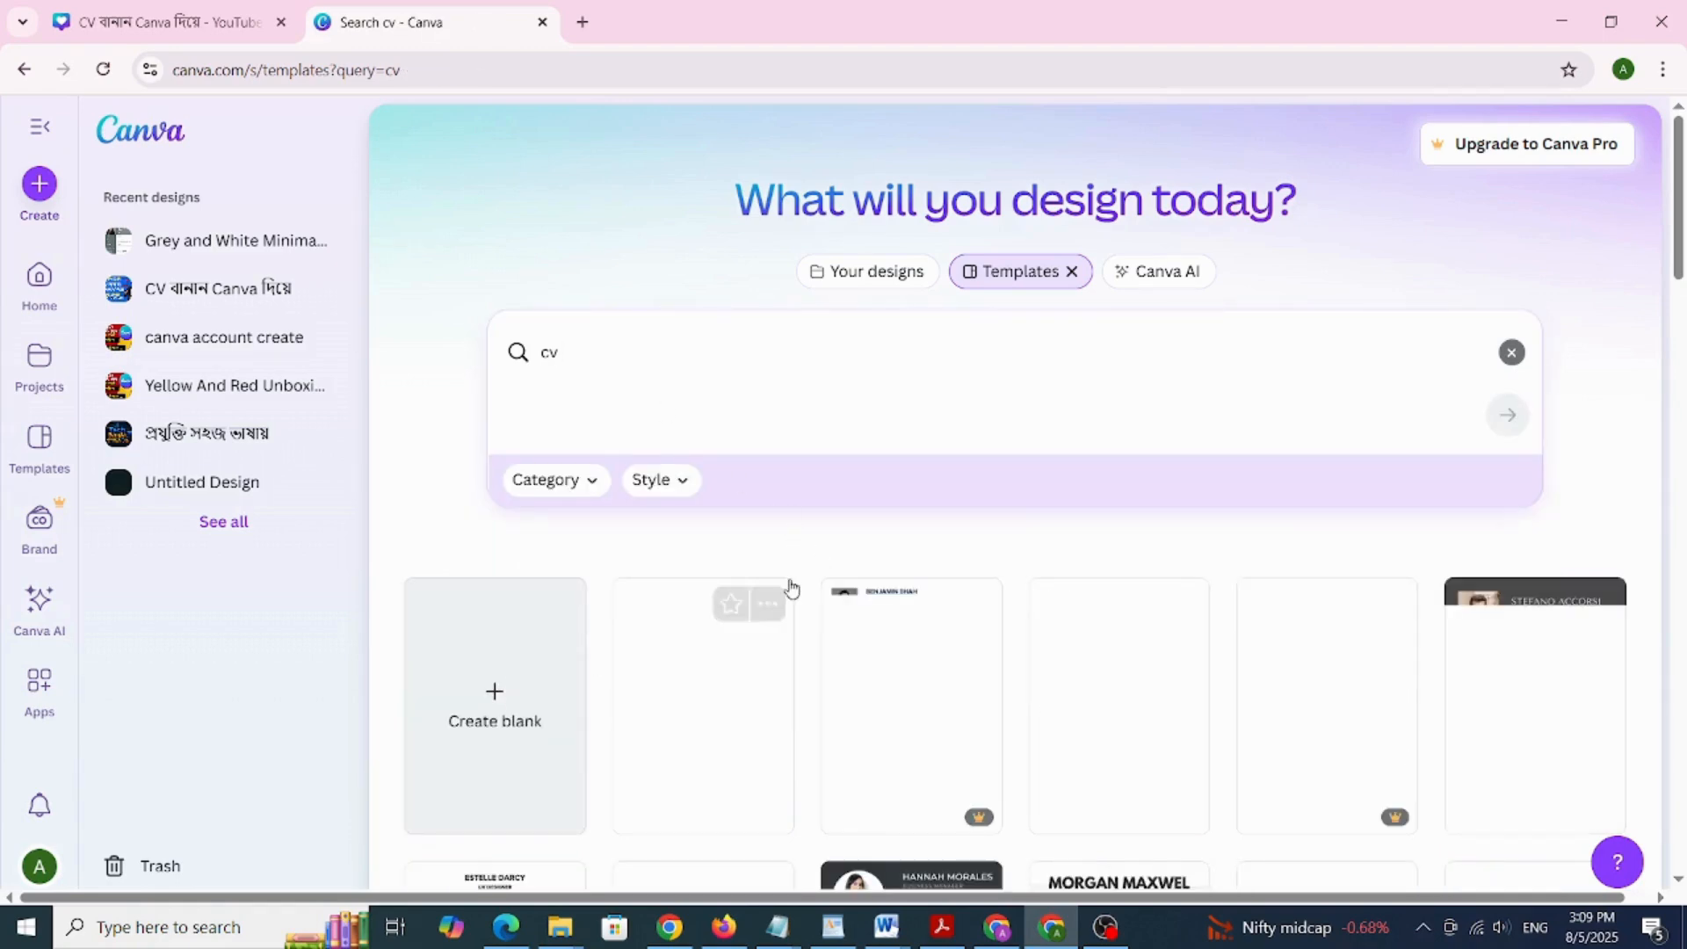
scroll(789, 589, "down", 3)
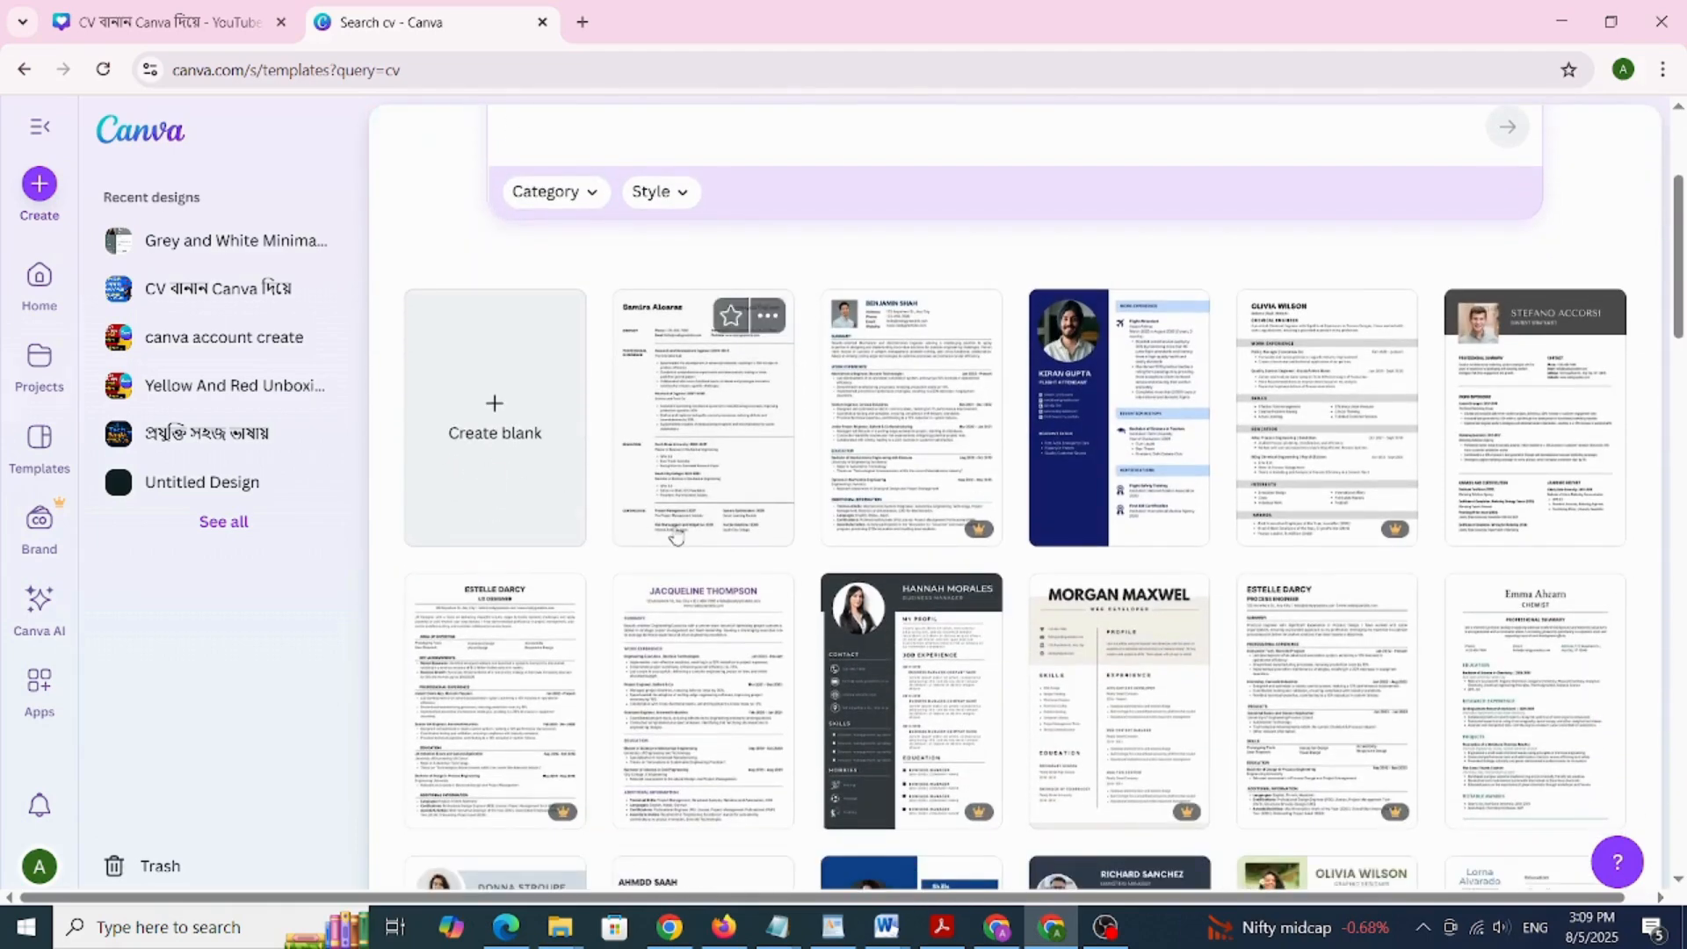
scroll(676, 536, "down", 2)
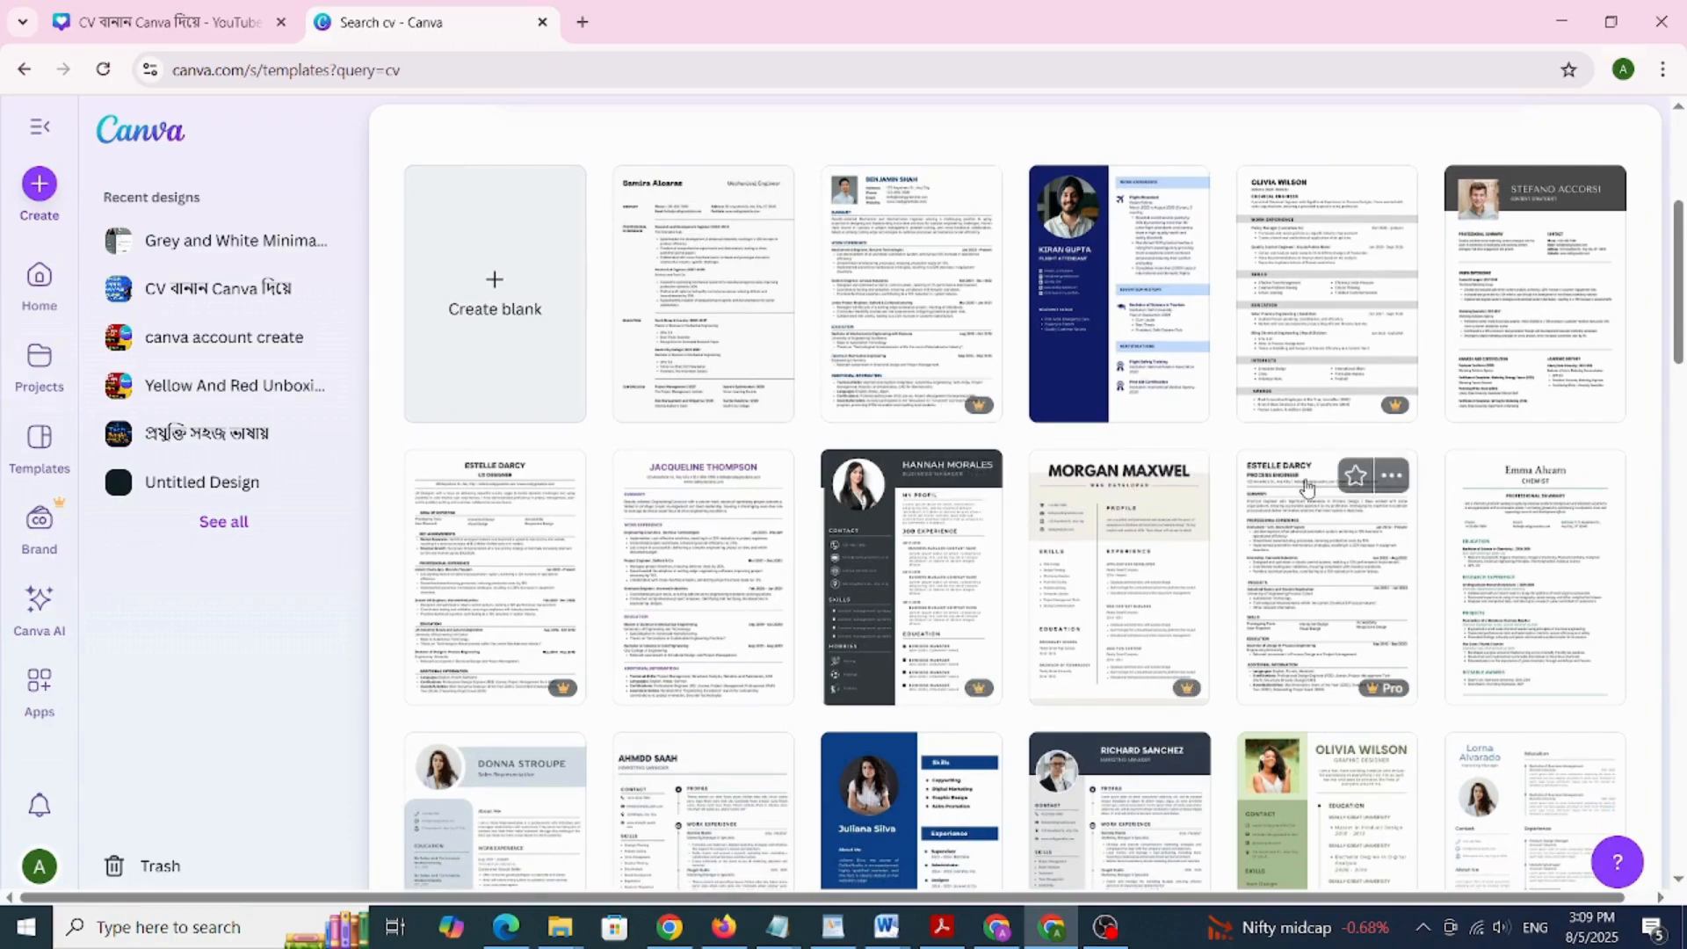
scroll(1307, 488, "down", 1)
scroll(1307, 489, "down", 5)
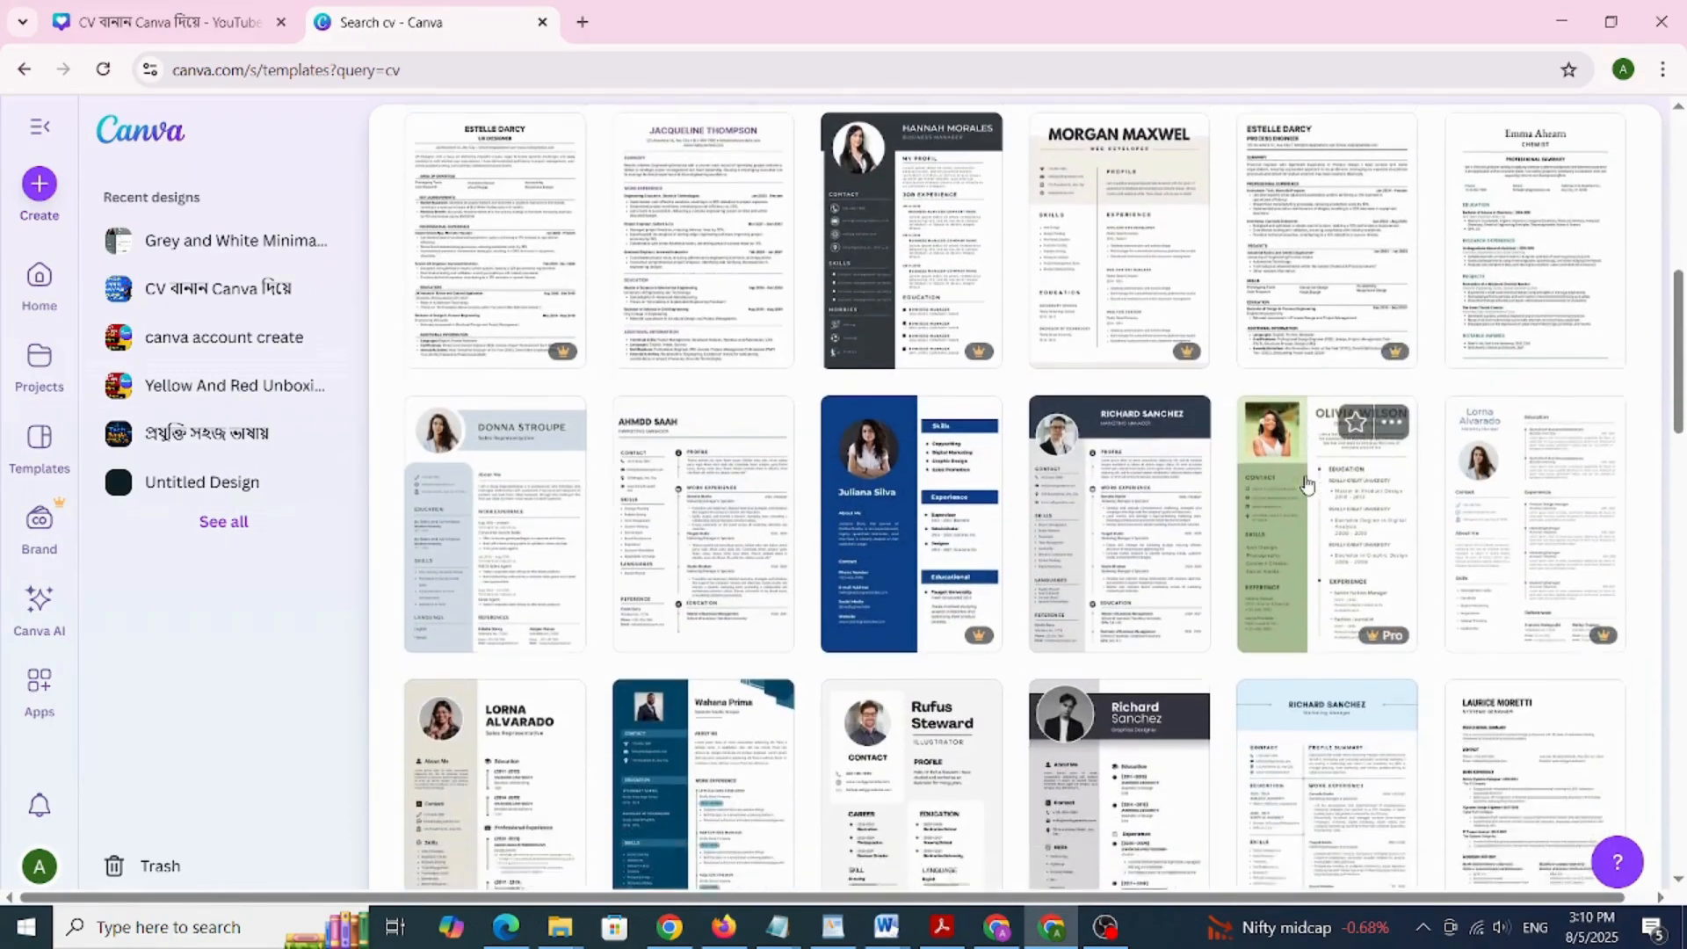
scroll(1306, 483, "down", 4)
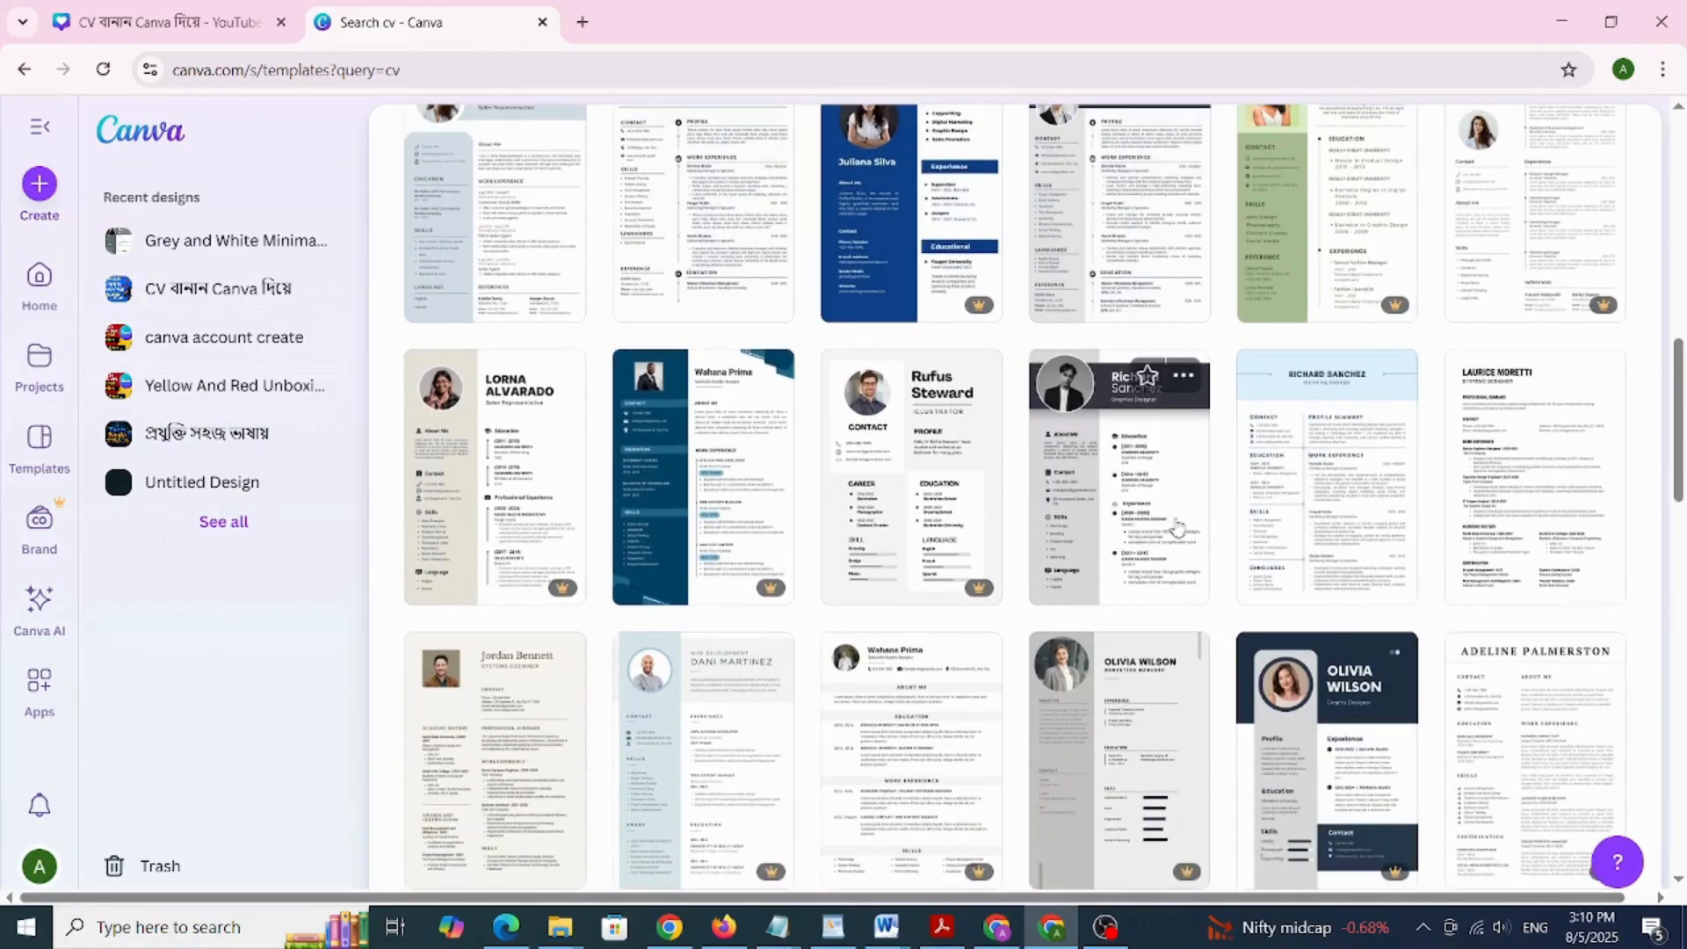
scroll(1186, 531, "down", 1)
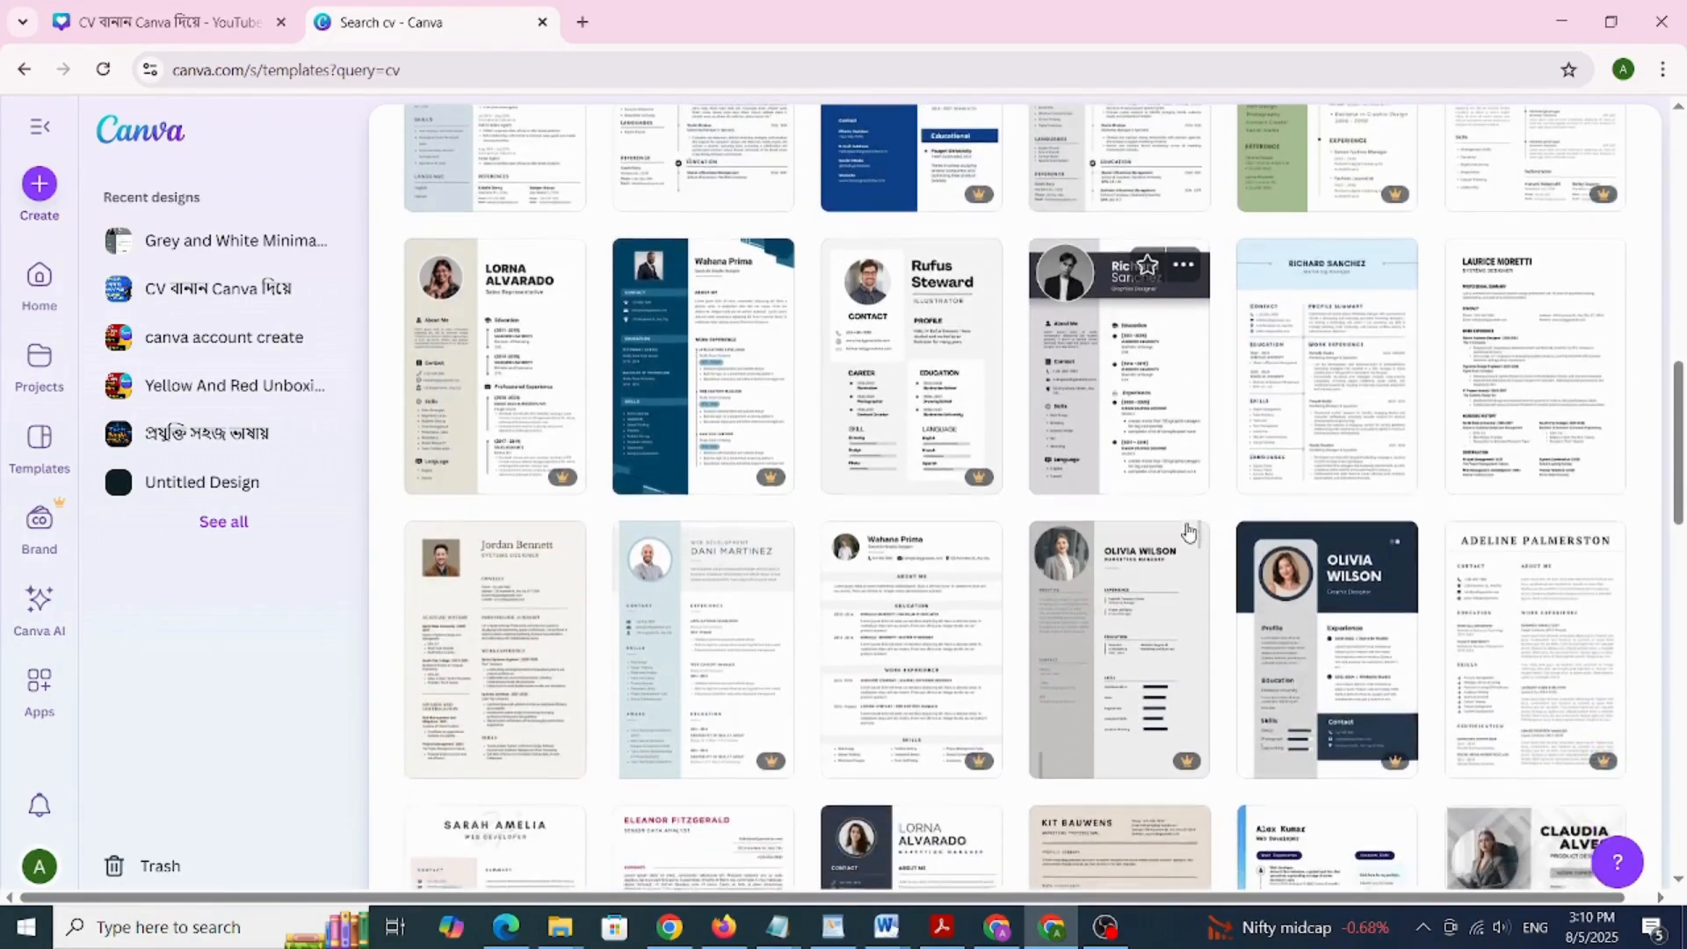
Preview the Black and Grey Simple Infographic Resume and customise a copy of it
left_click(1097, 355)
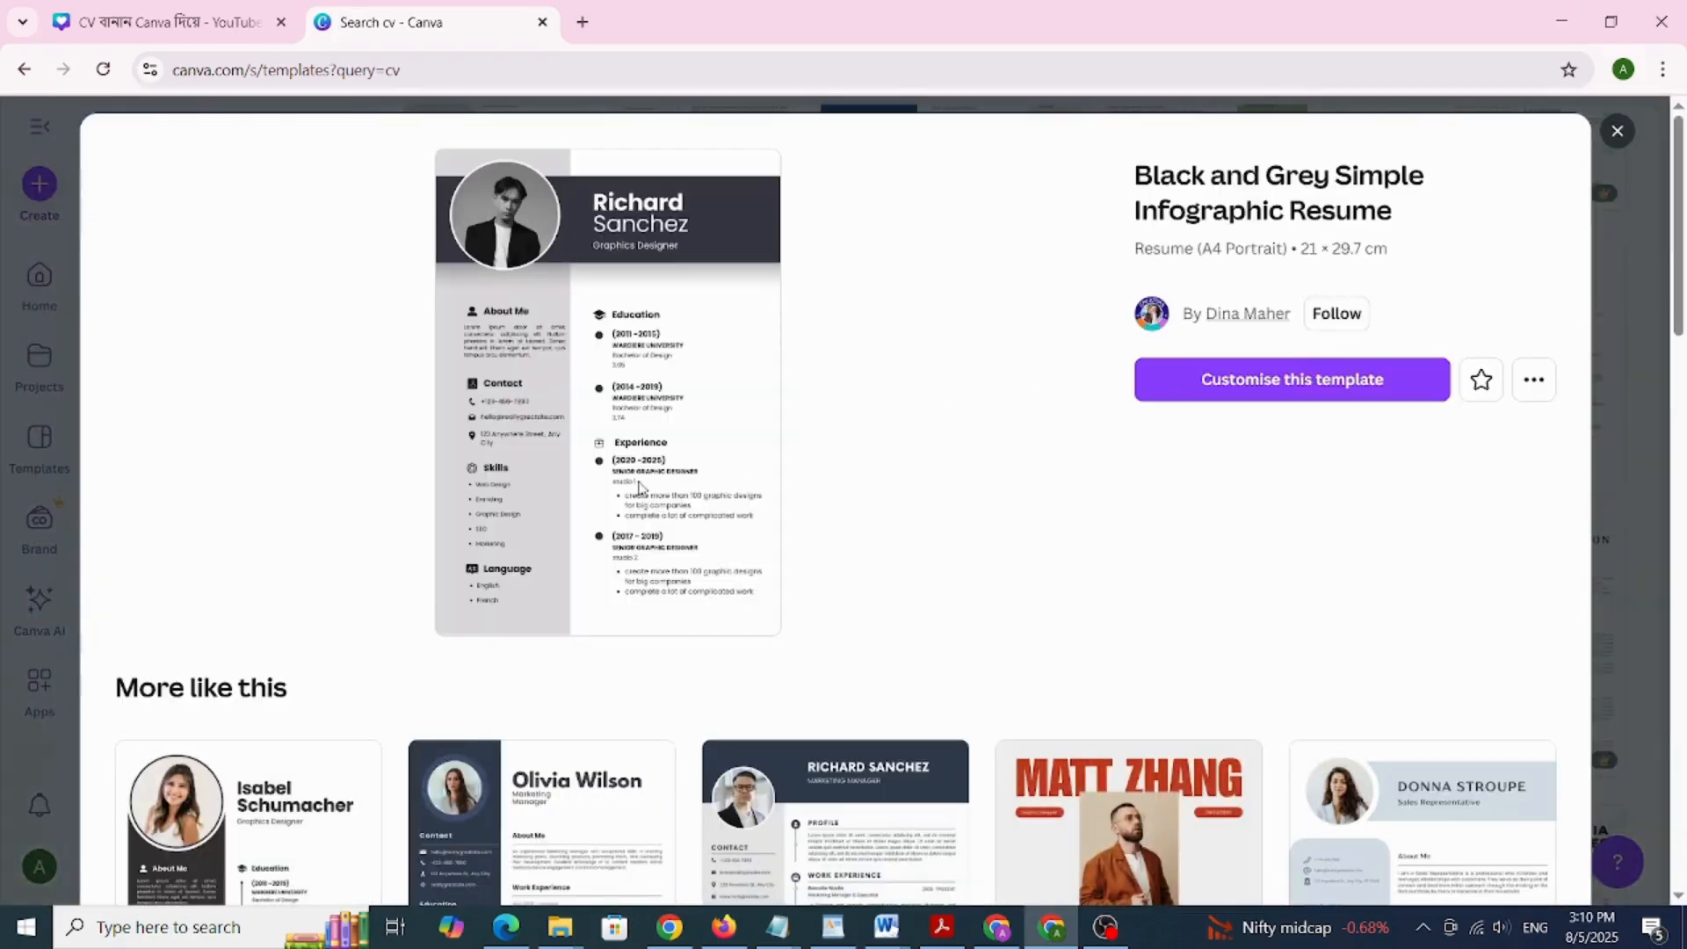
left_click(1262, 382)
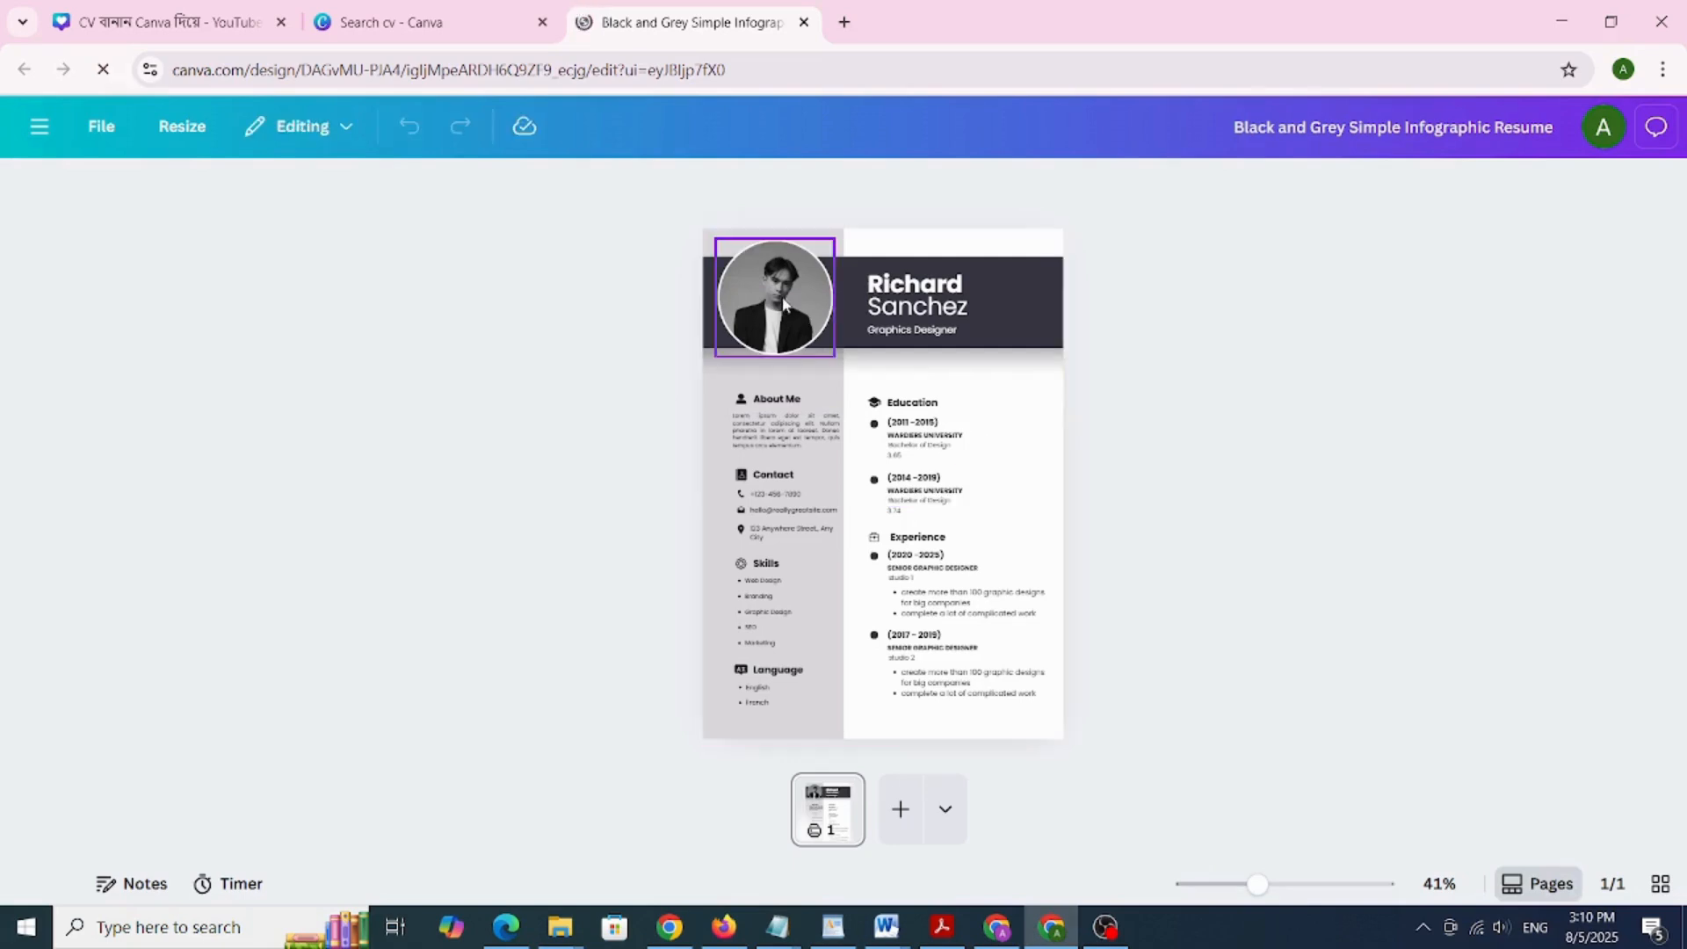
Replace the header's first name and surname with the new person's name
left_click(910, 288)
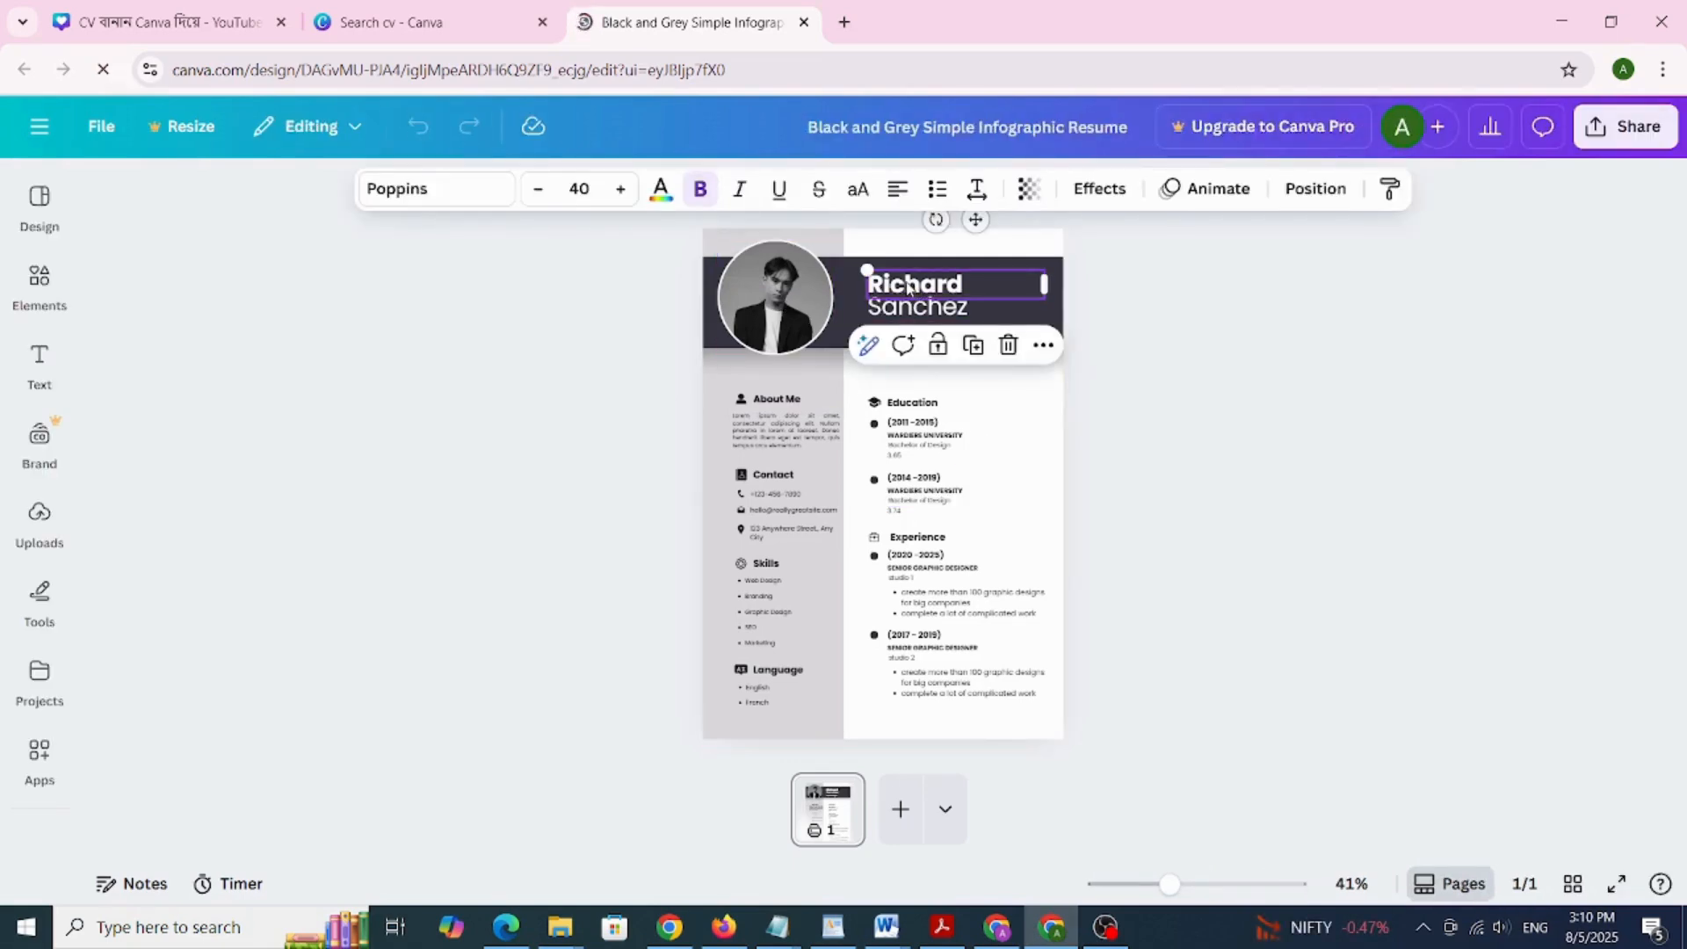
double_click(909, 289)
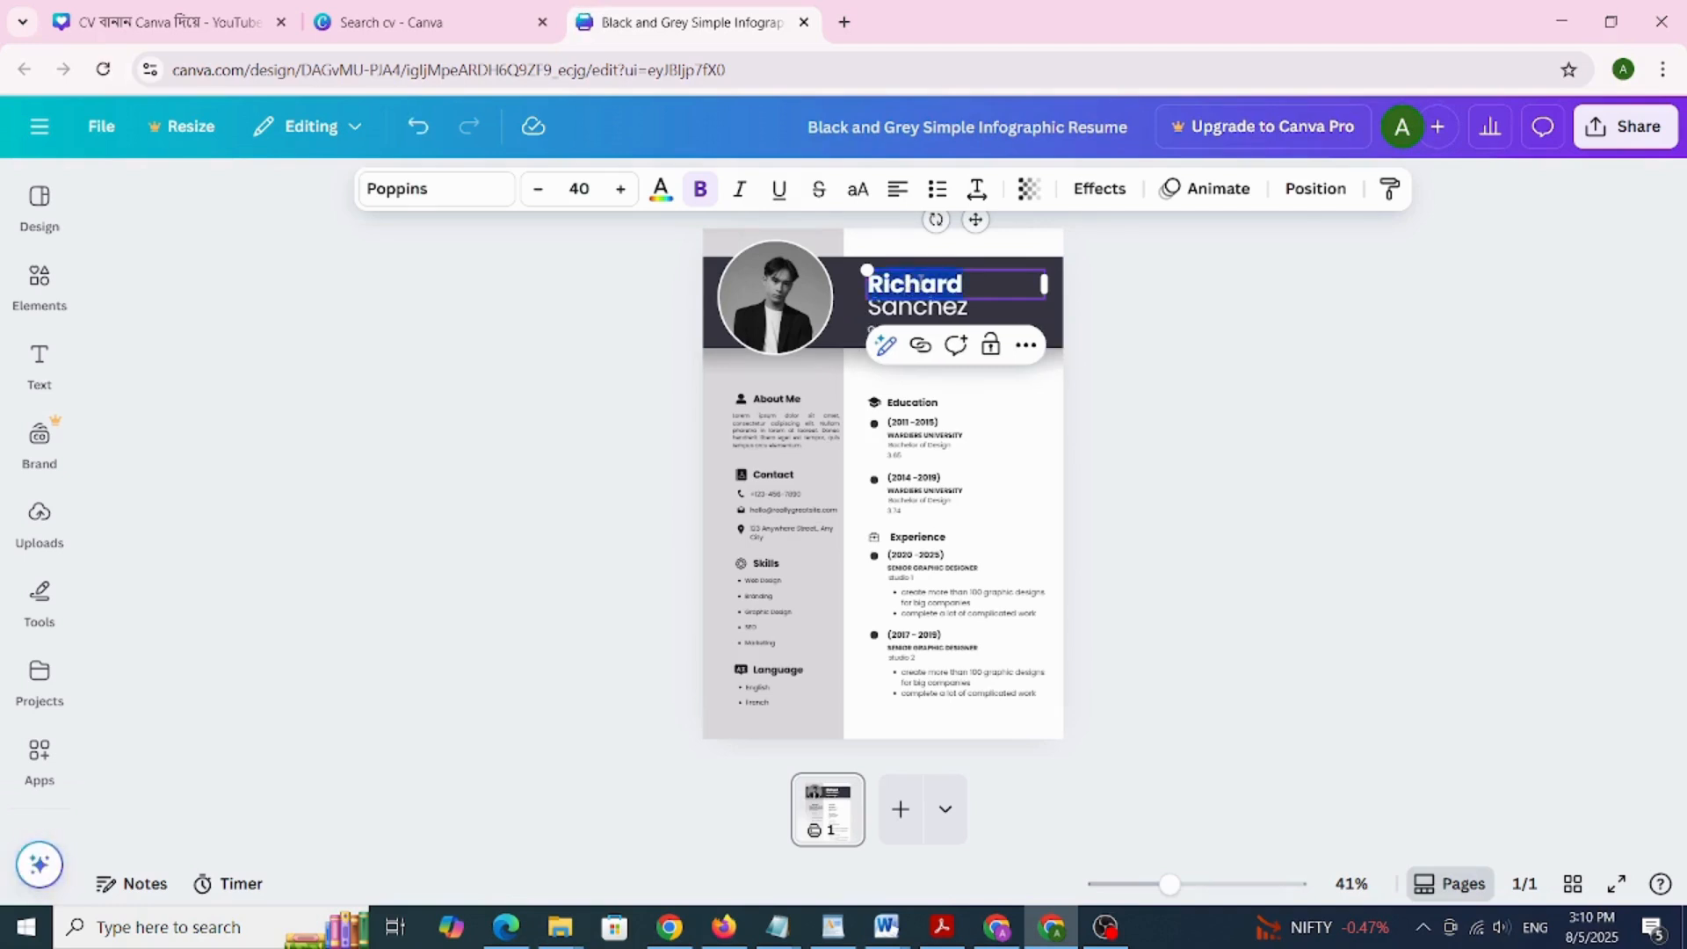
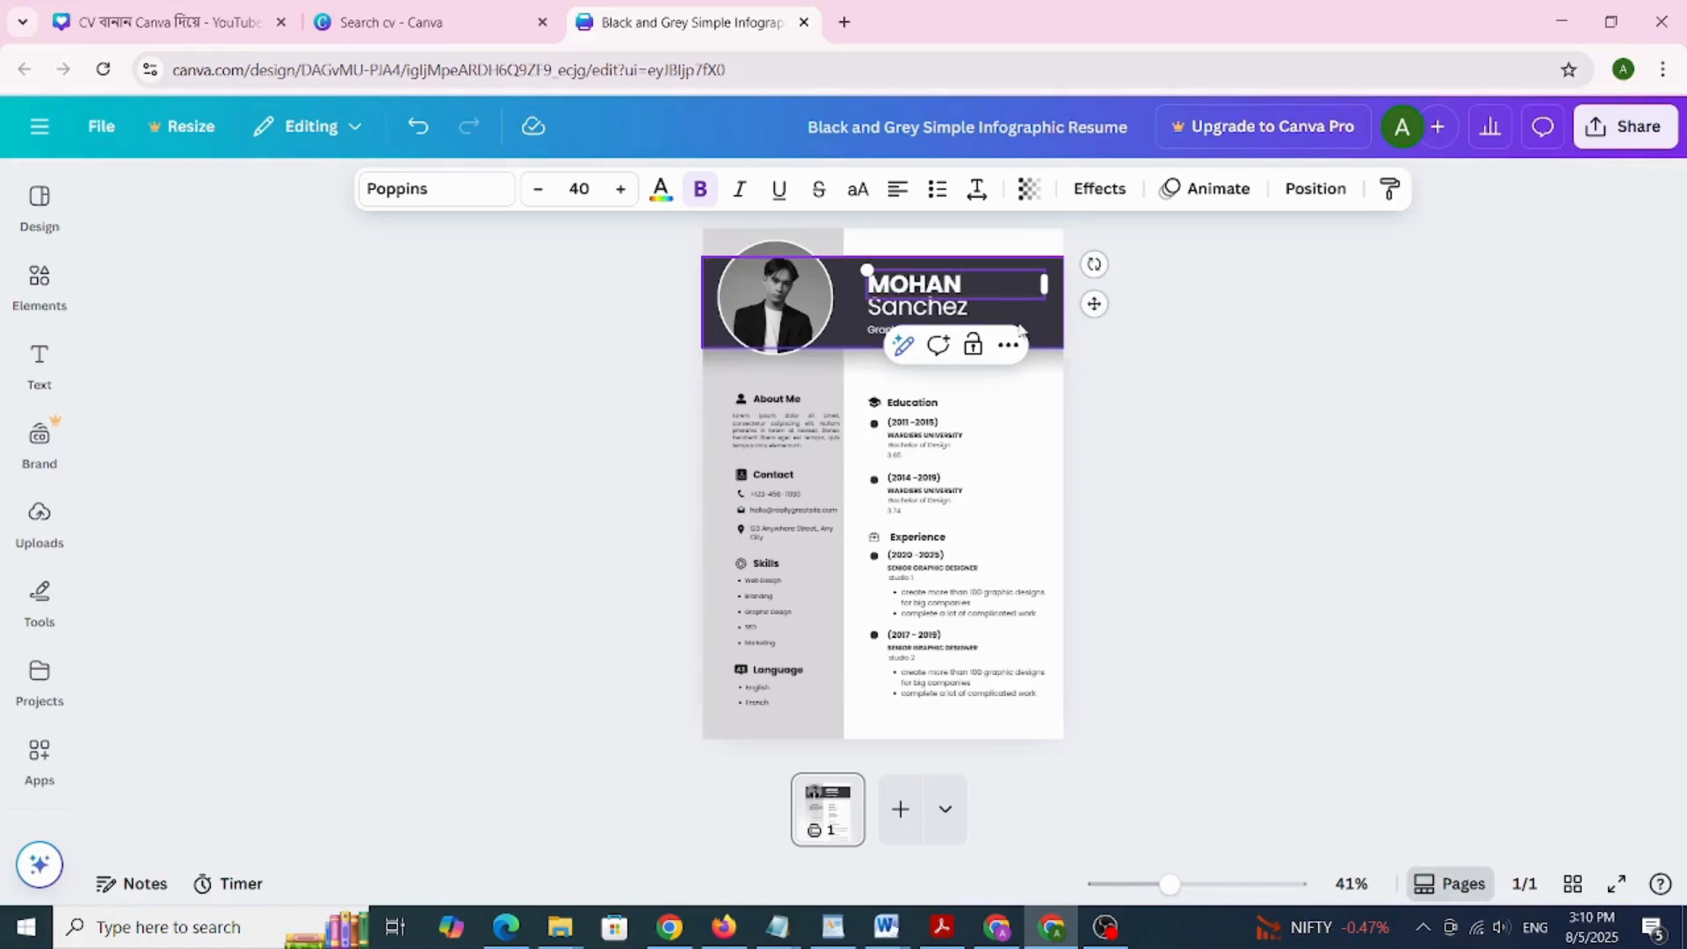
left_click(976, 309)
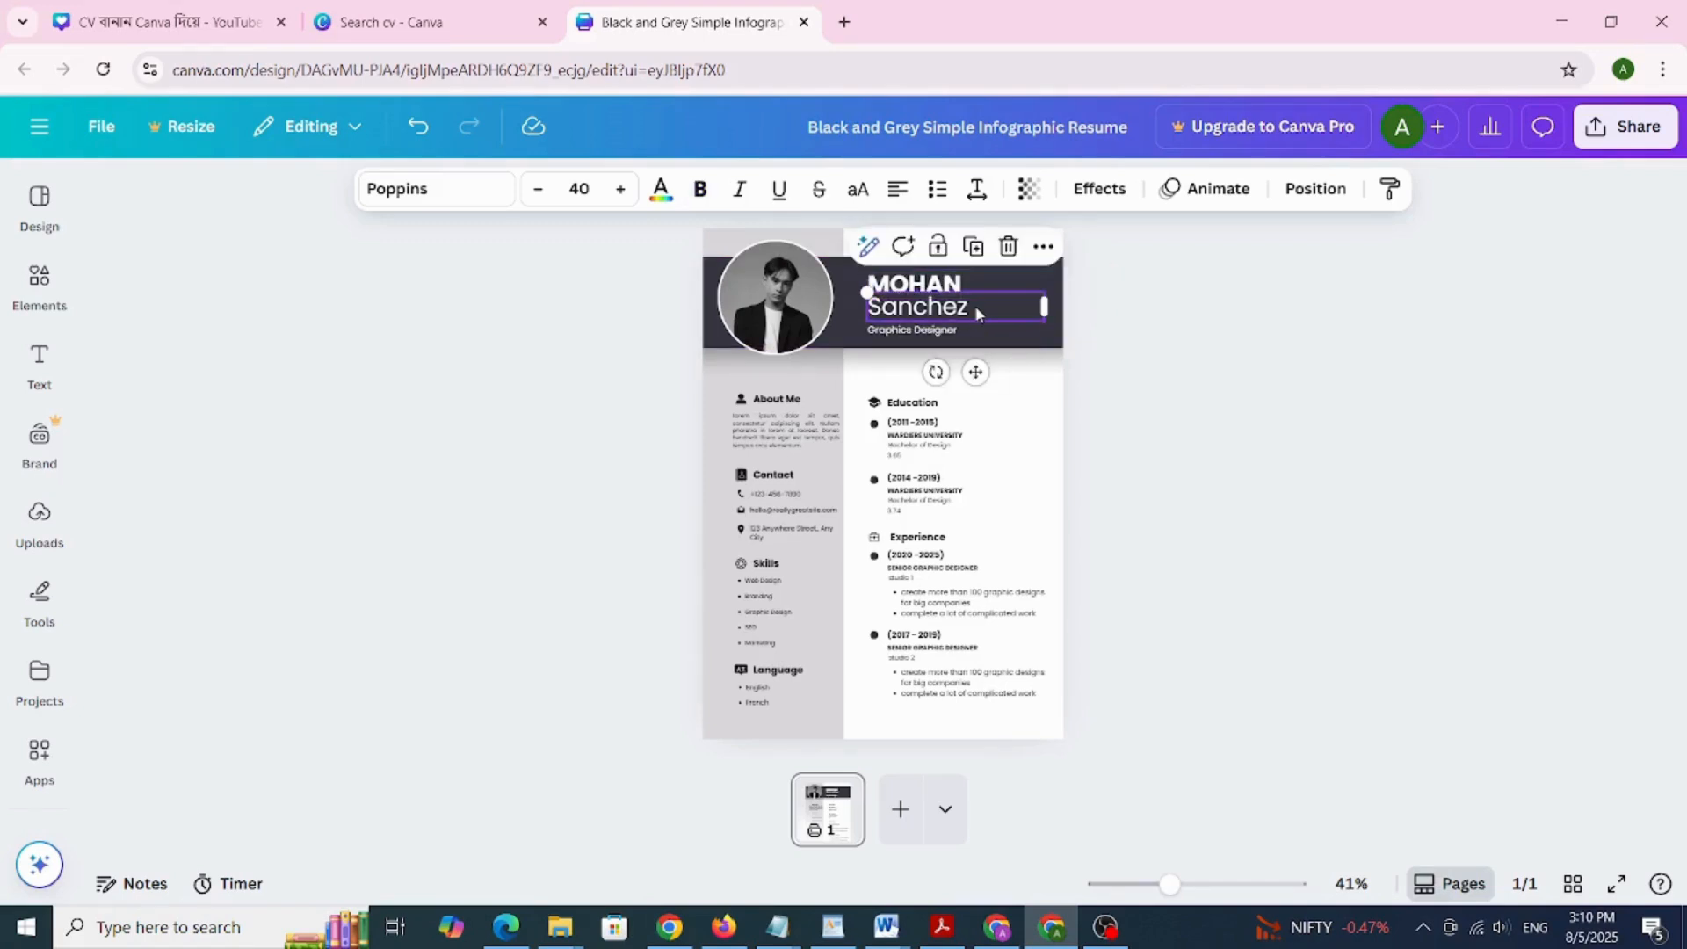
double_click(976, 307)
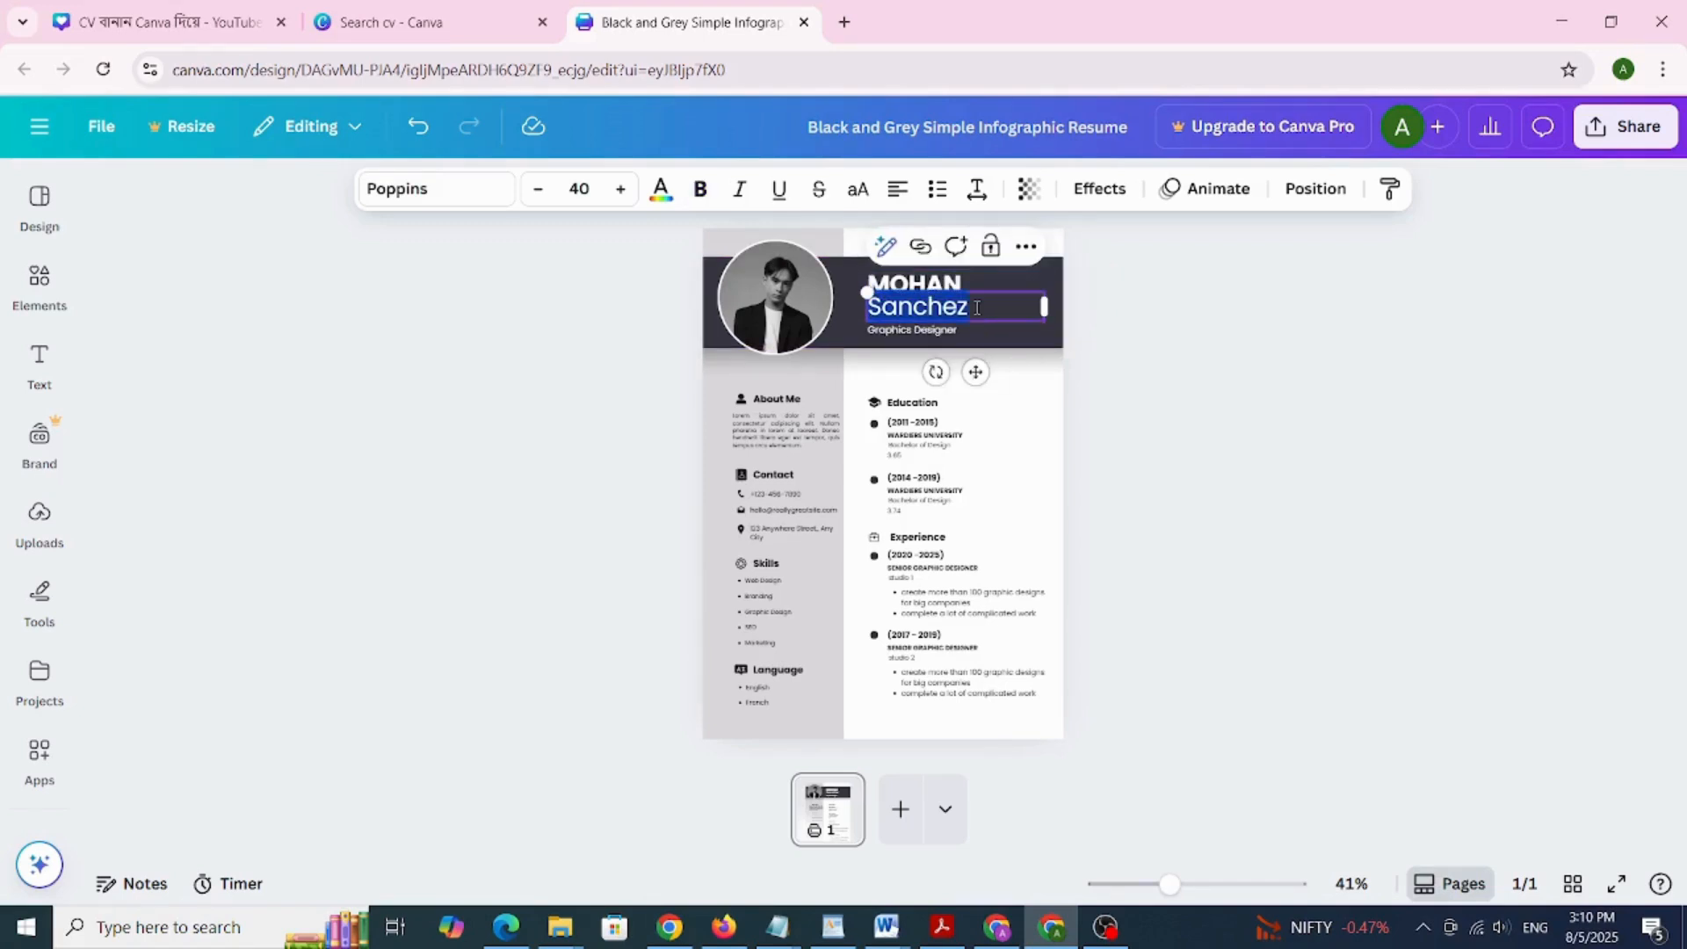
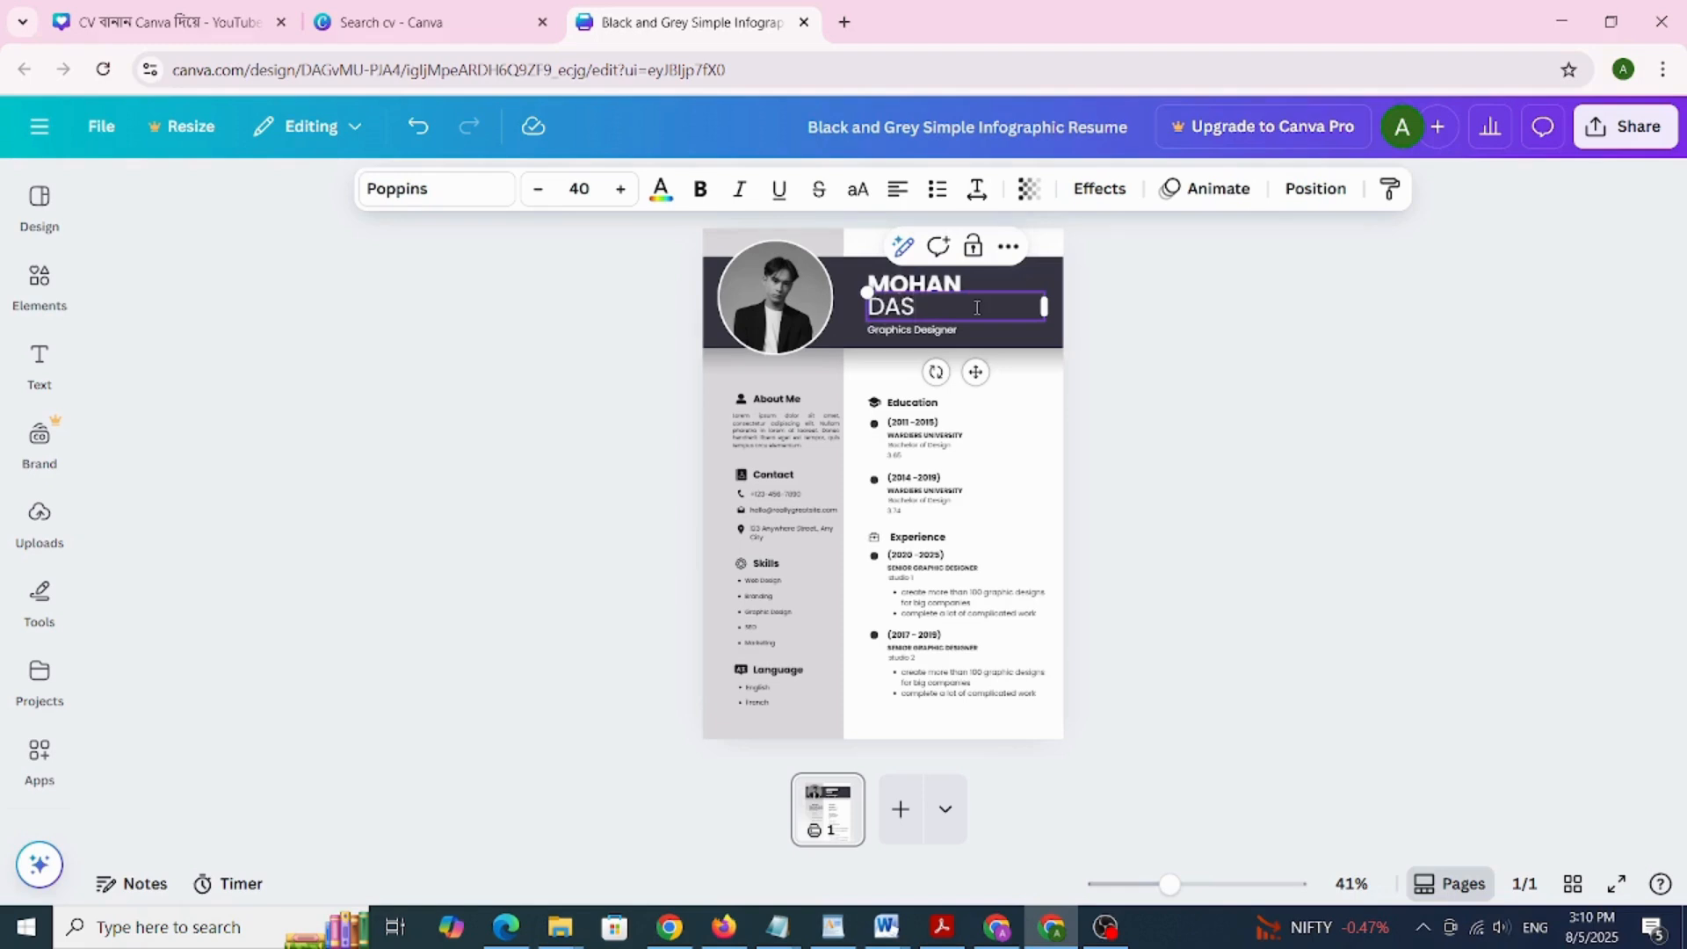
Replace the Graphics Designer job title with STUDENT
left_click(942, 339)
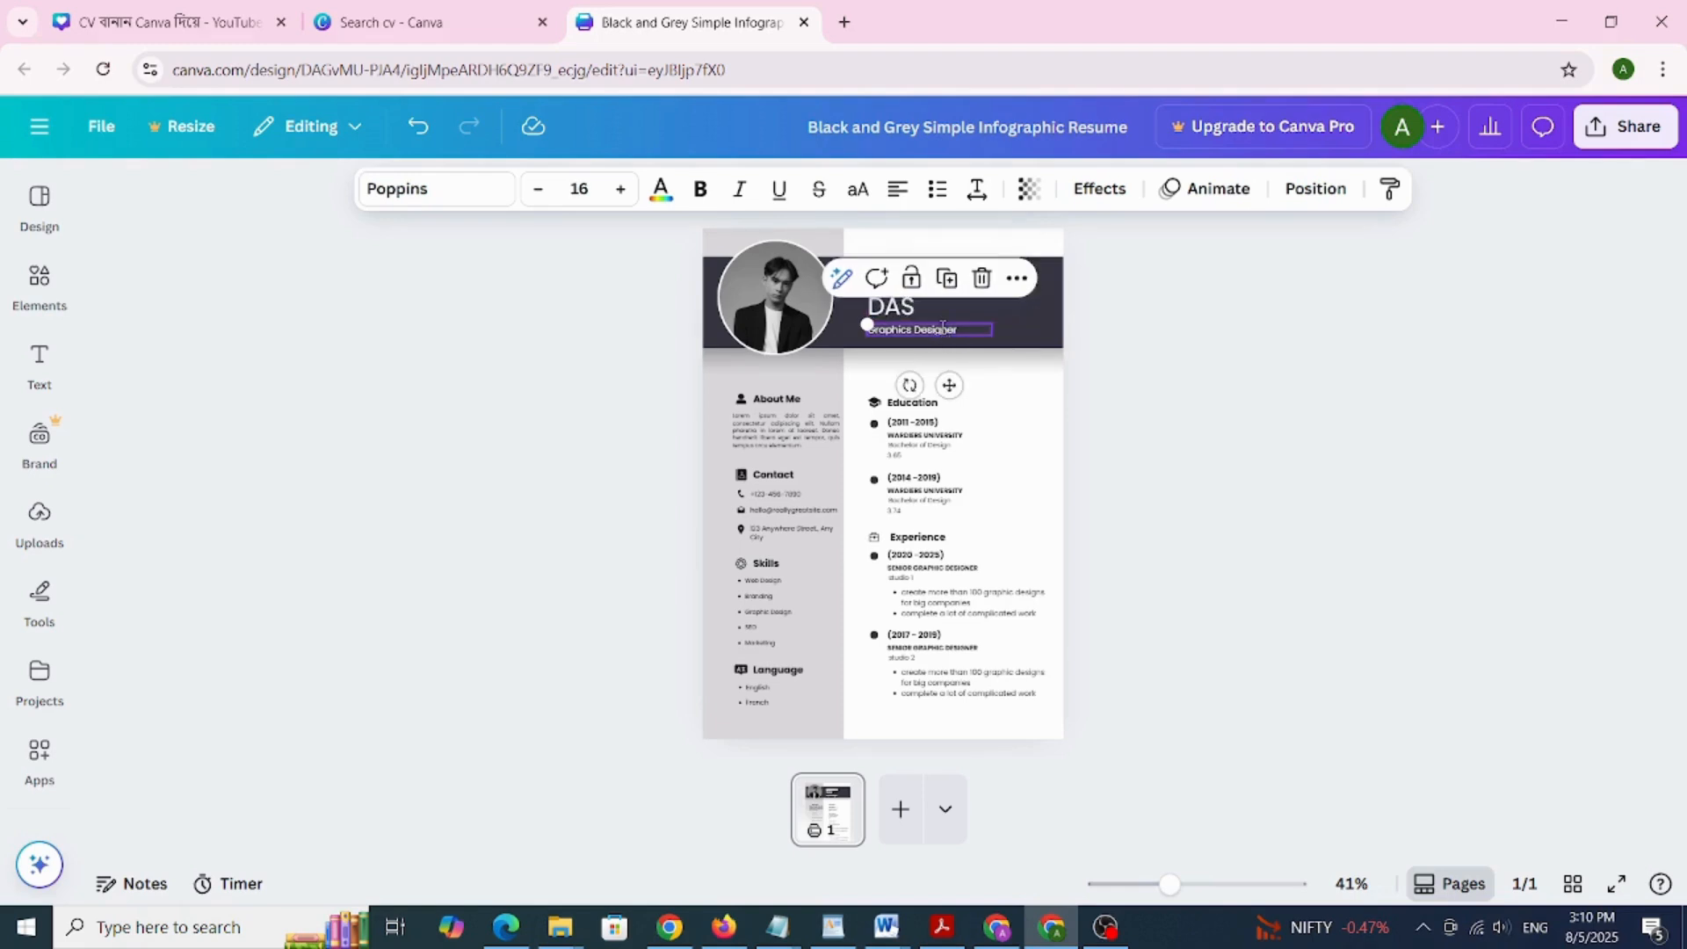
double_click(942, 327)
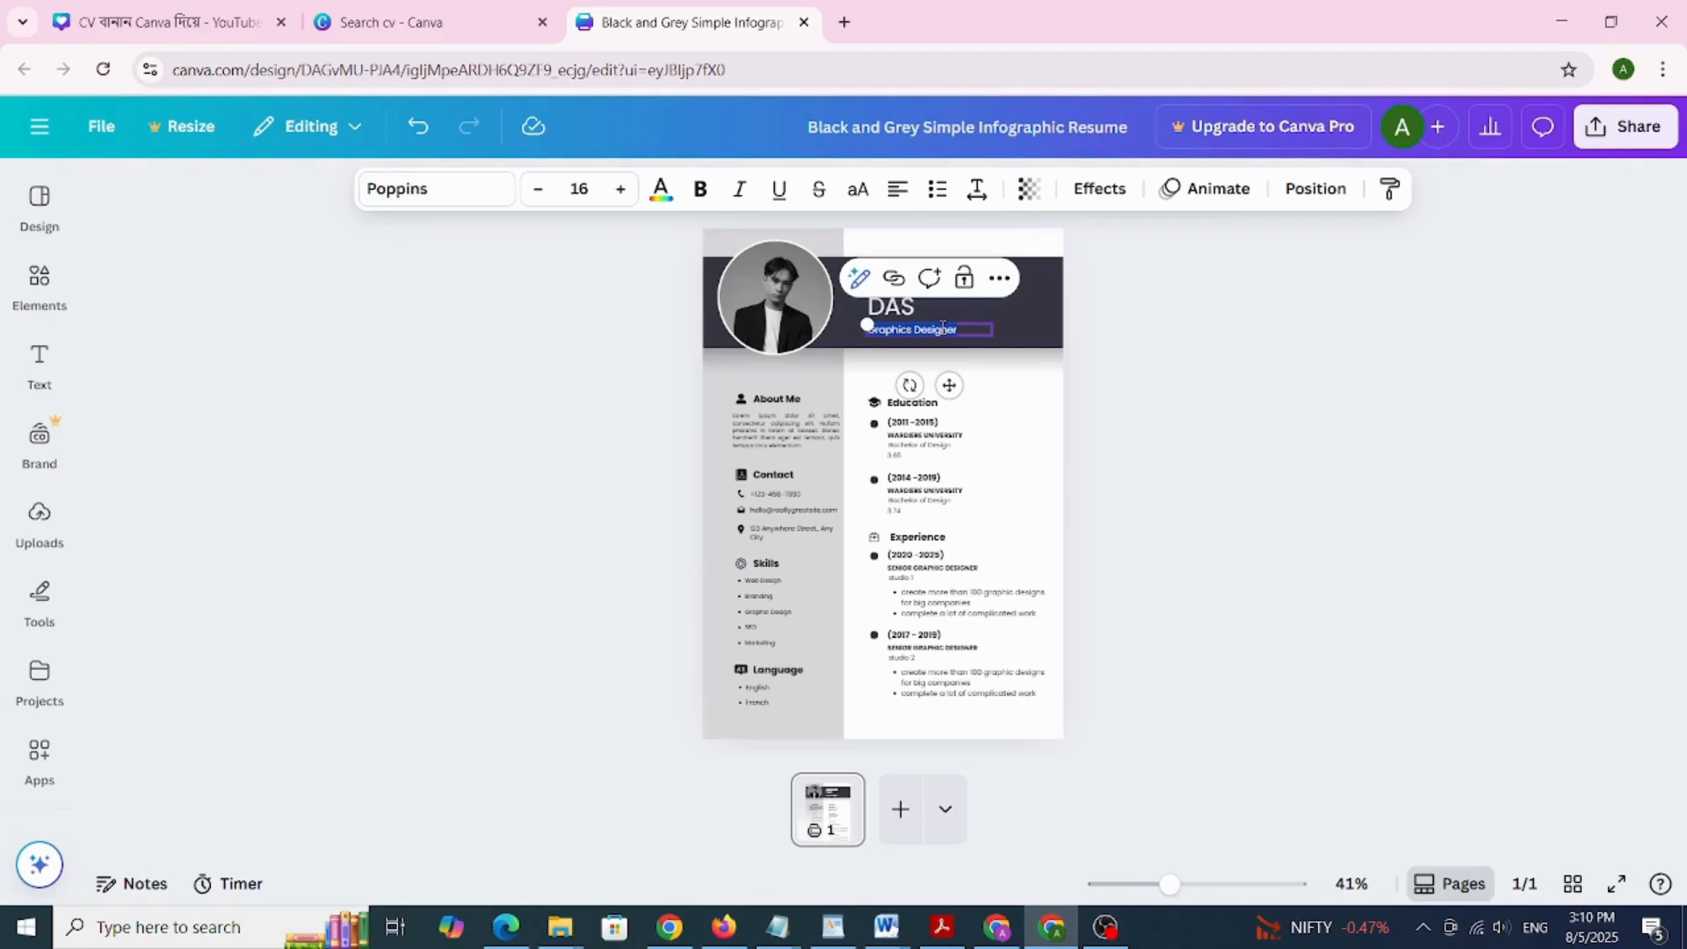
key("BackSpace")
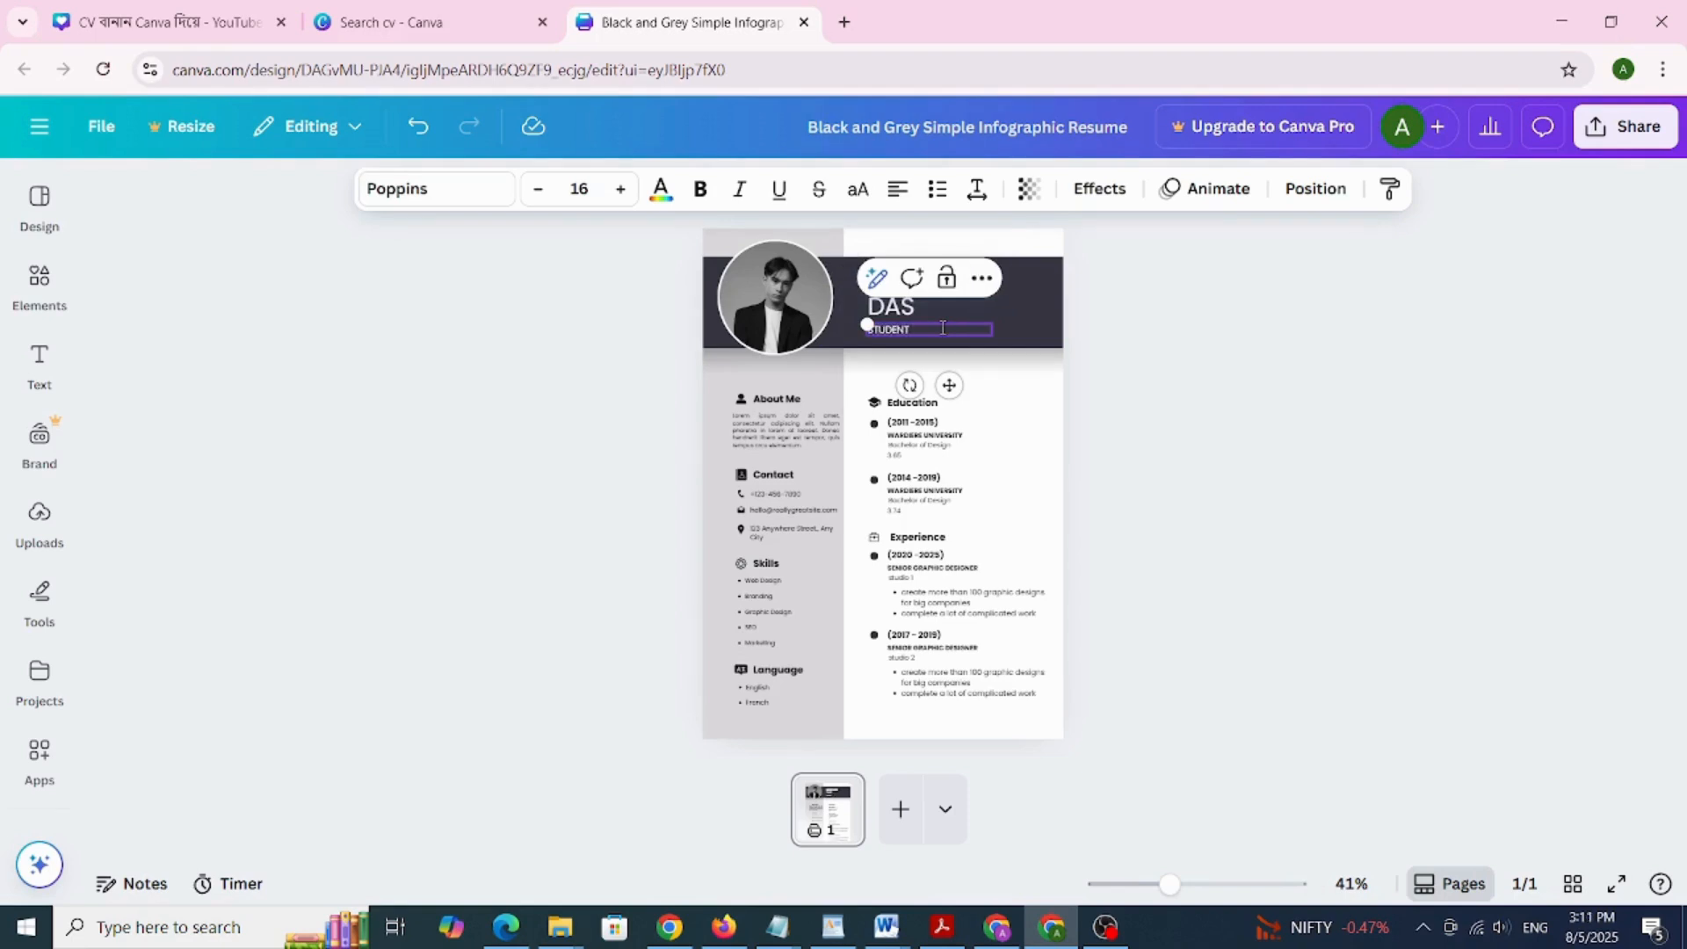
left_click(1103, 412)
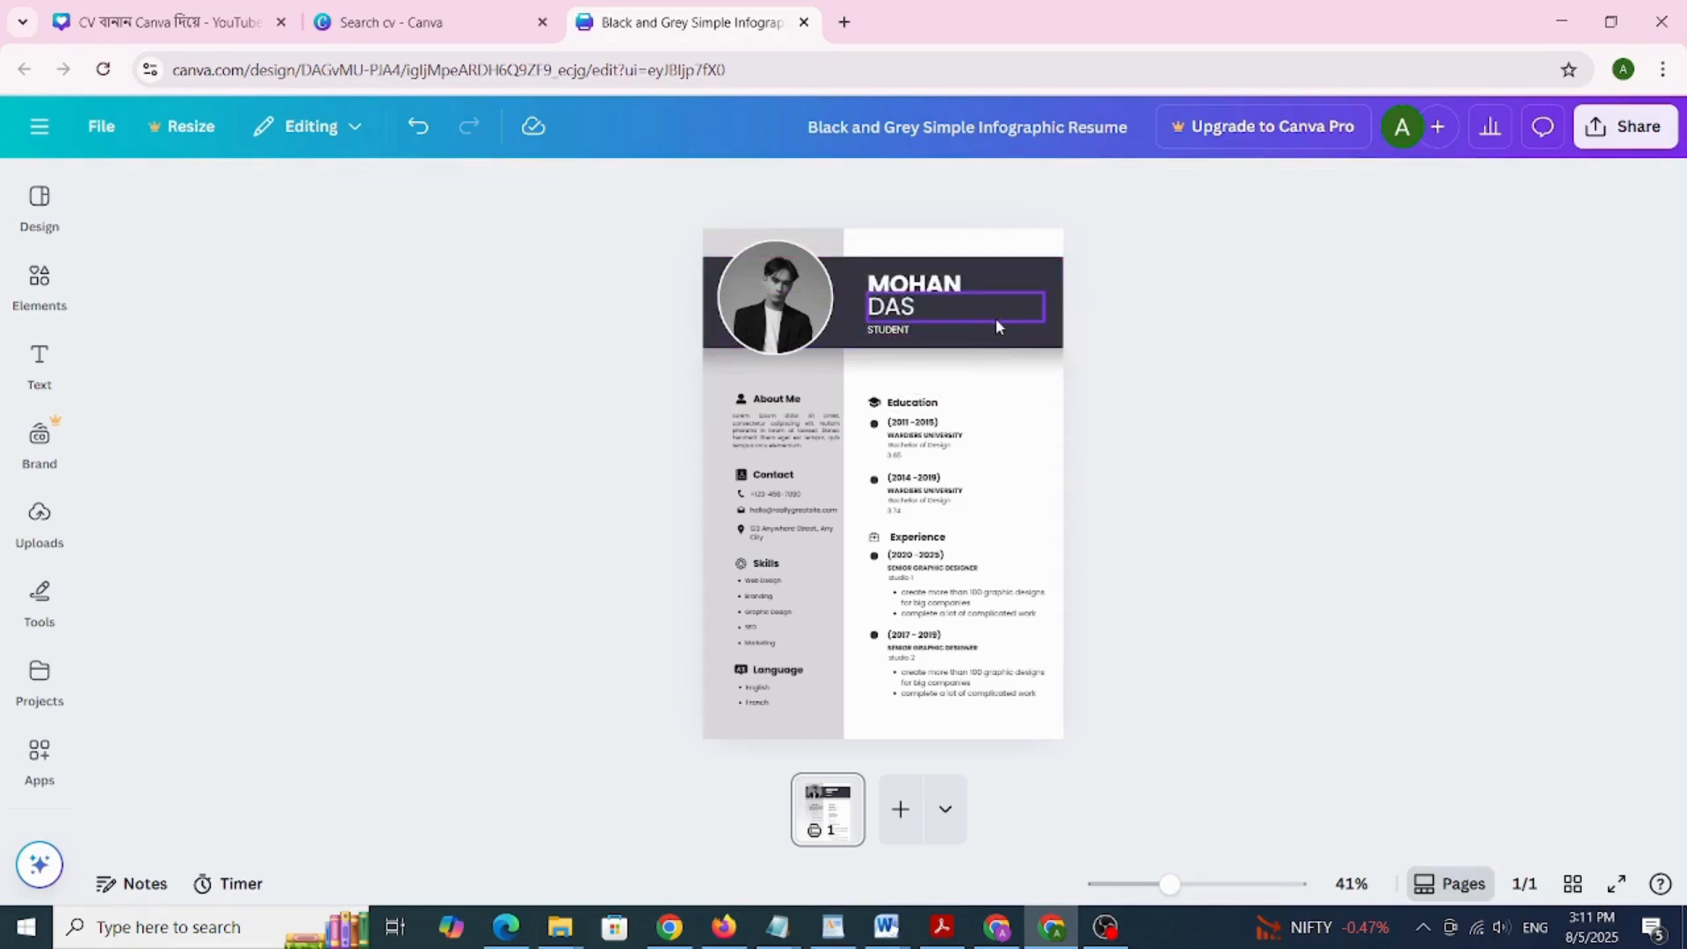
left_click(1021, 331)
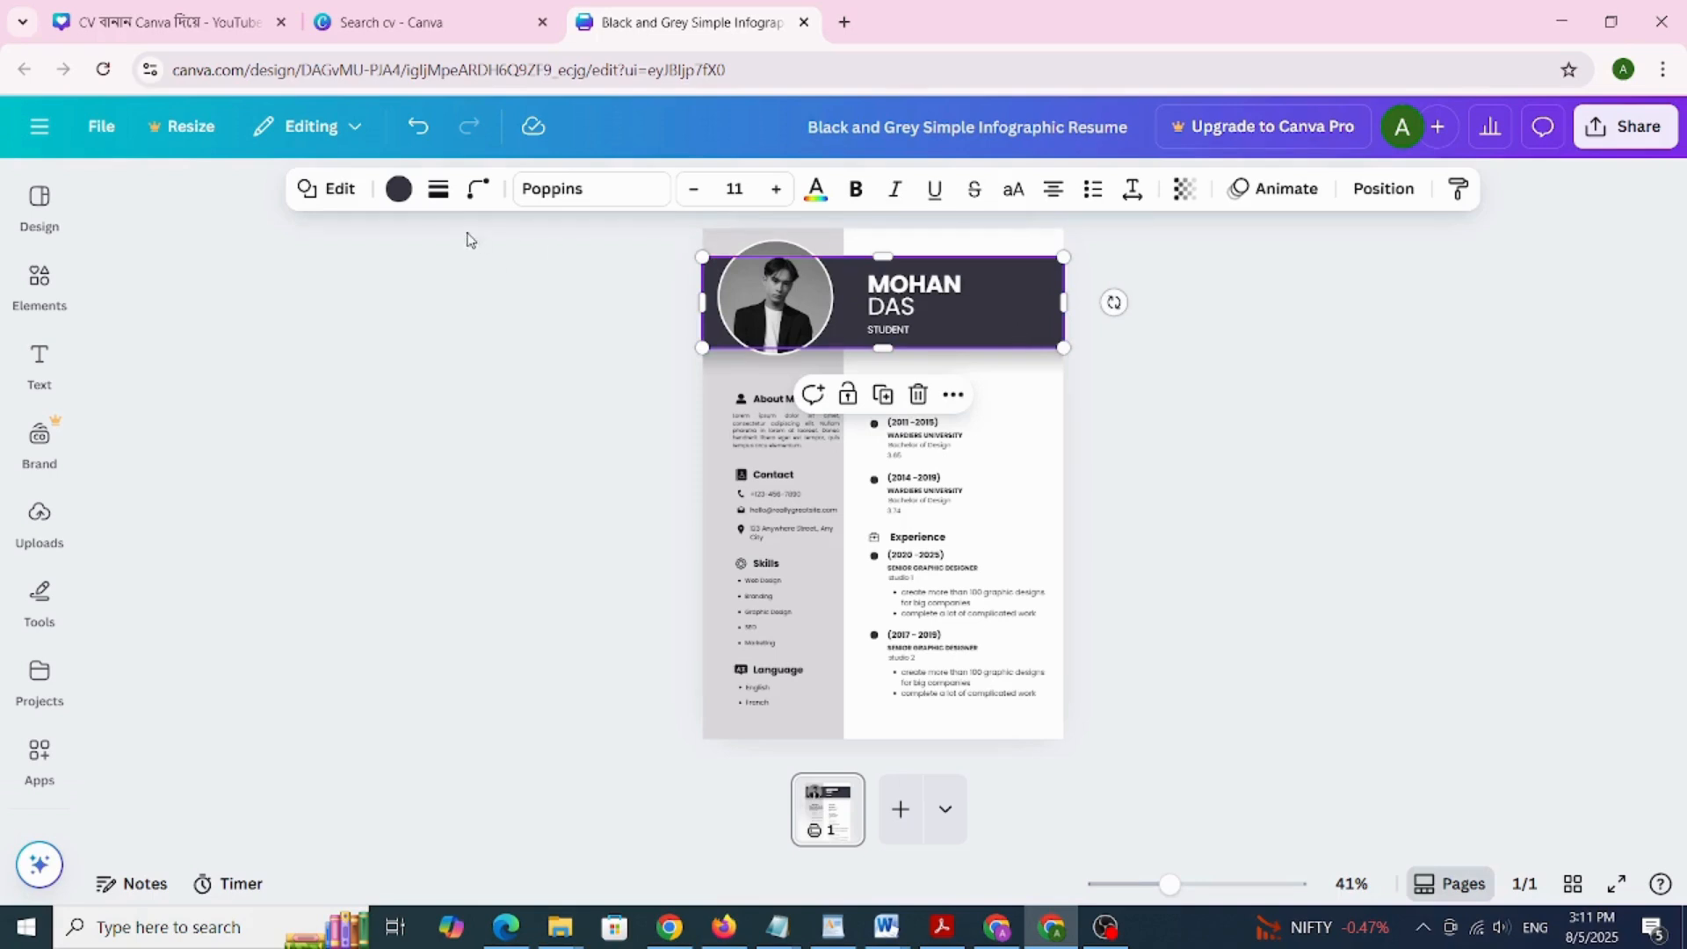
left_click(398, 193)
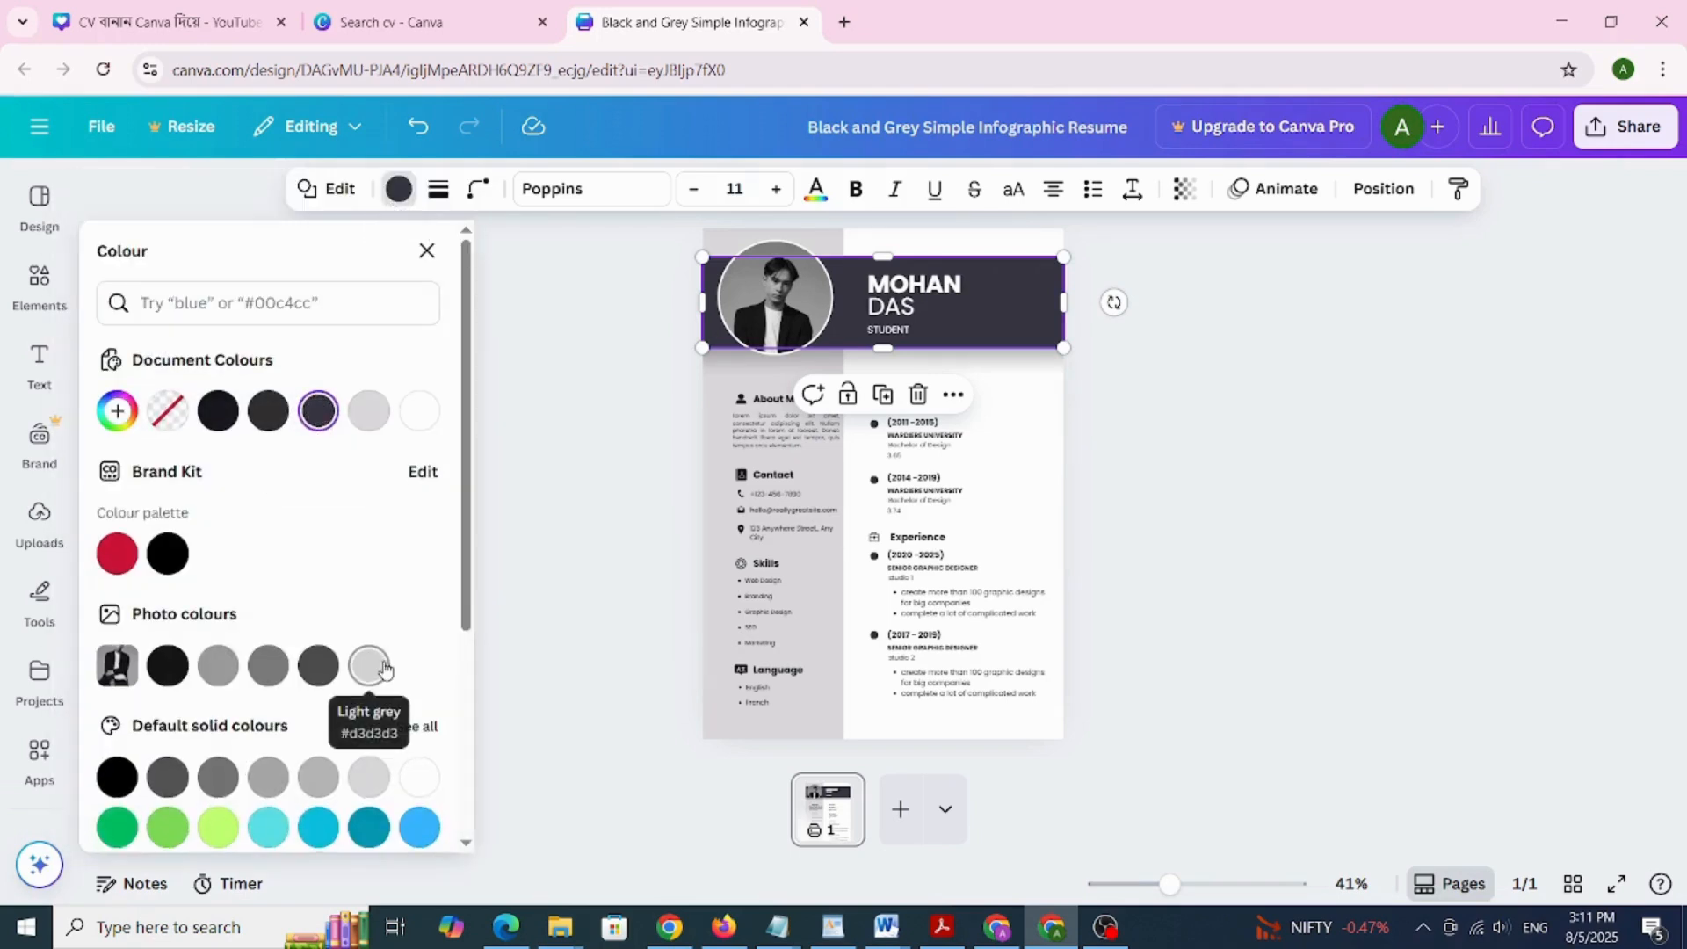
scroll(378, 661, "down", 2)
scroll(383, 658, "down", 1)
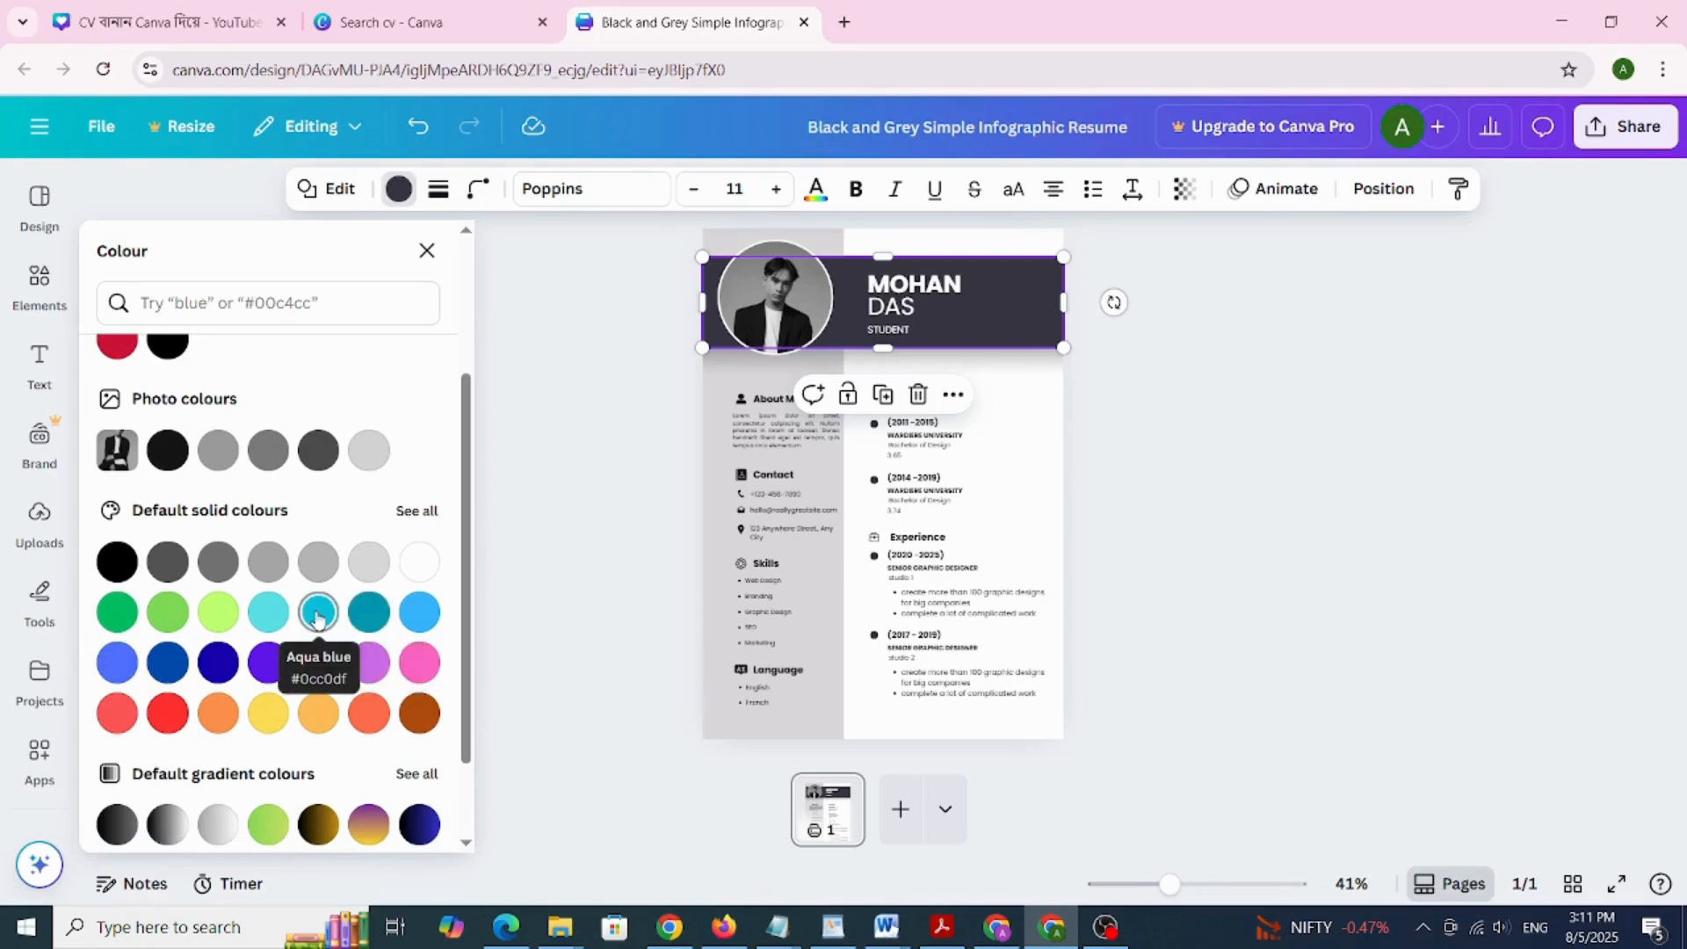
left_click(318, 615)
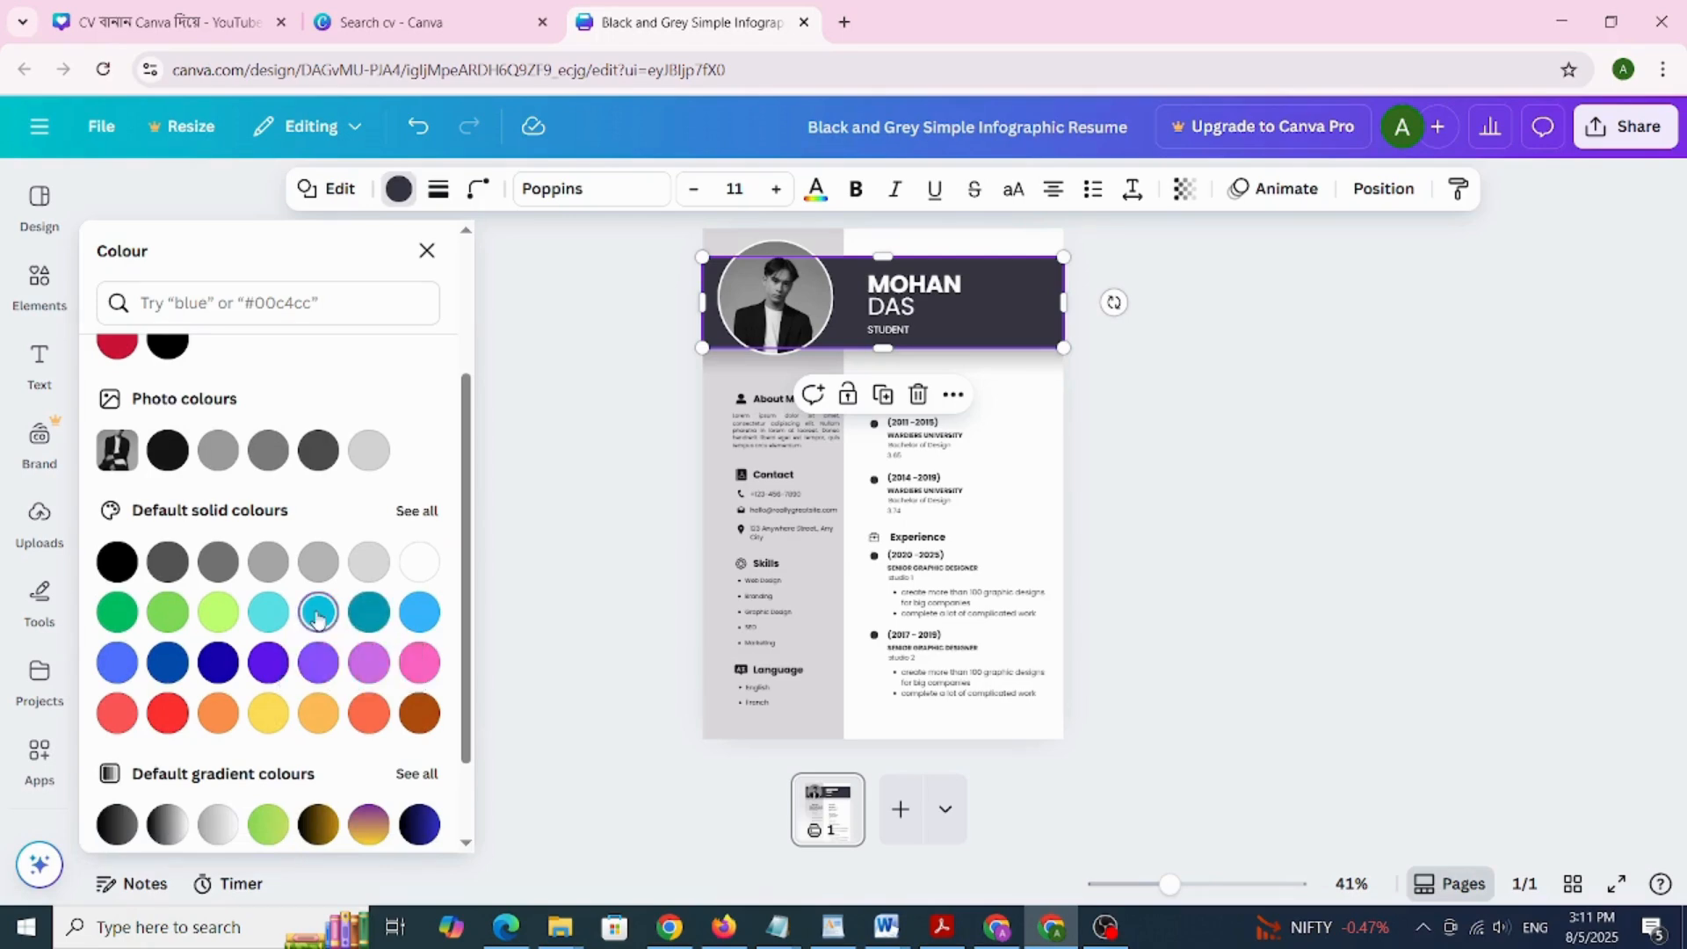
left_click(318, 663)
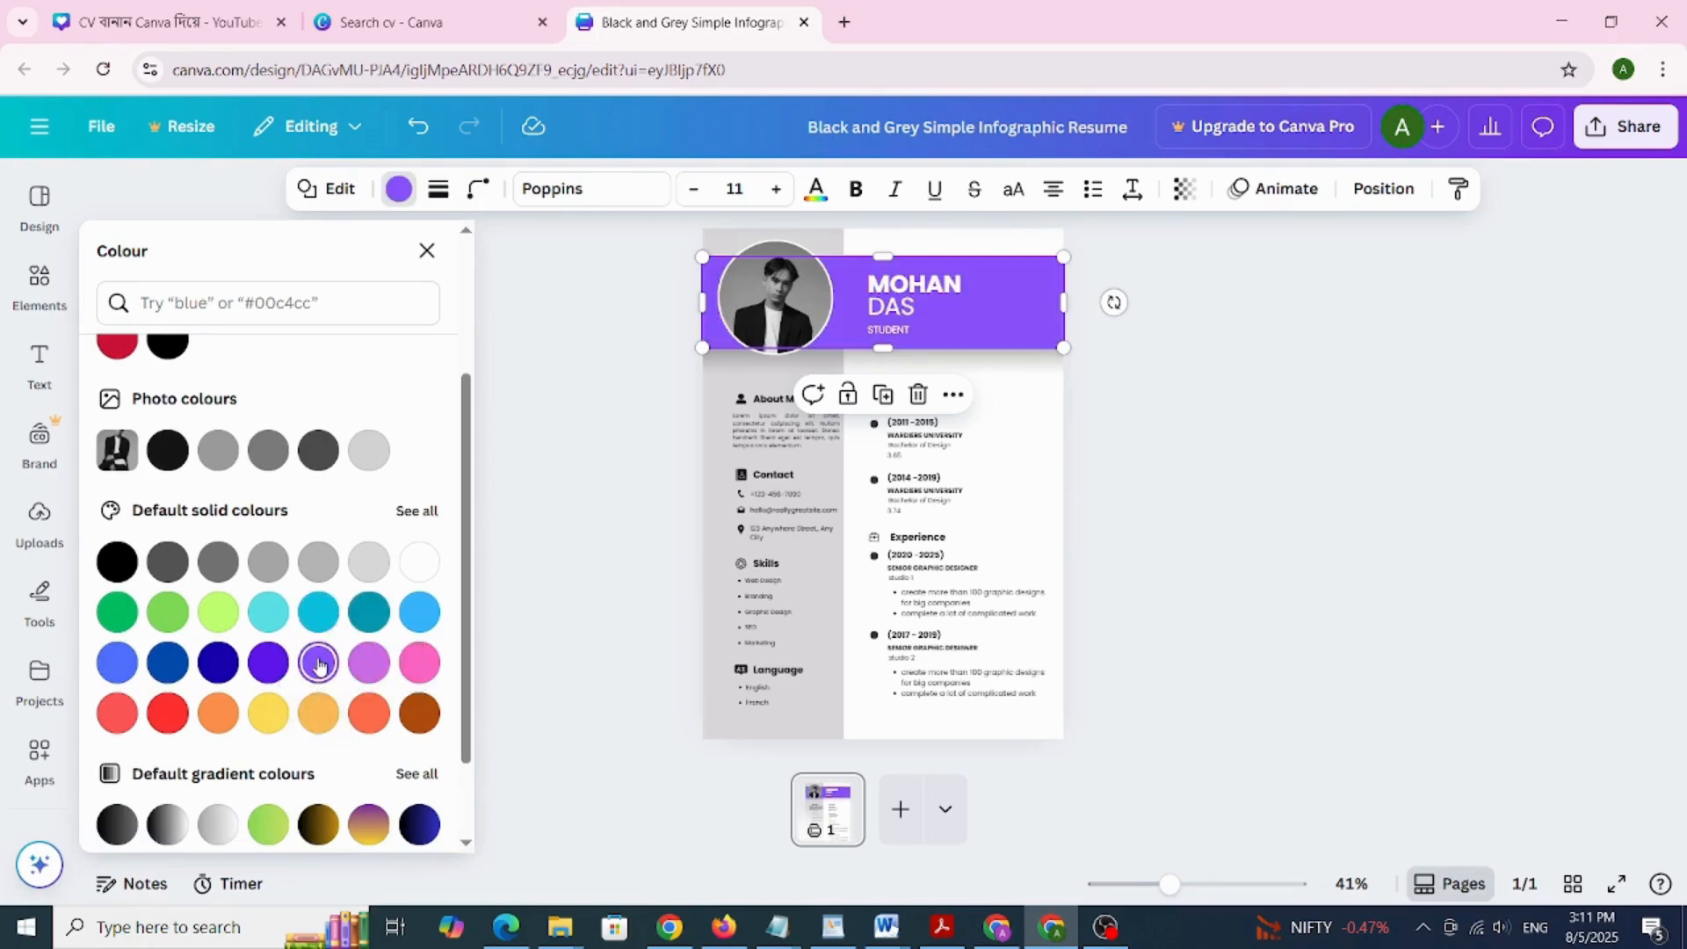
left_click(419, 714)
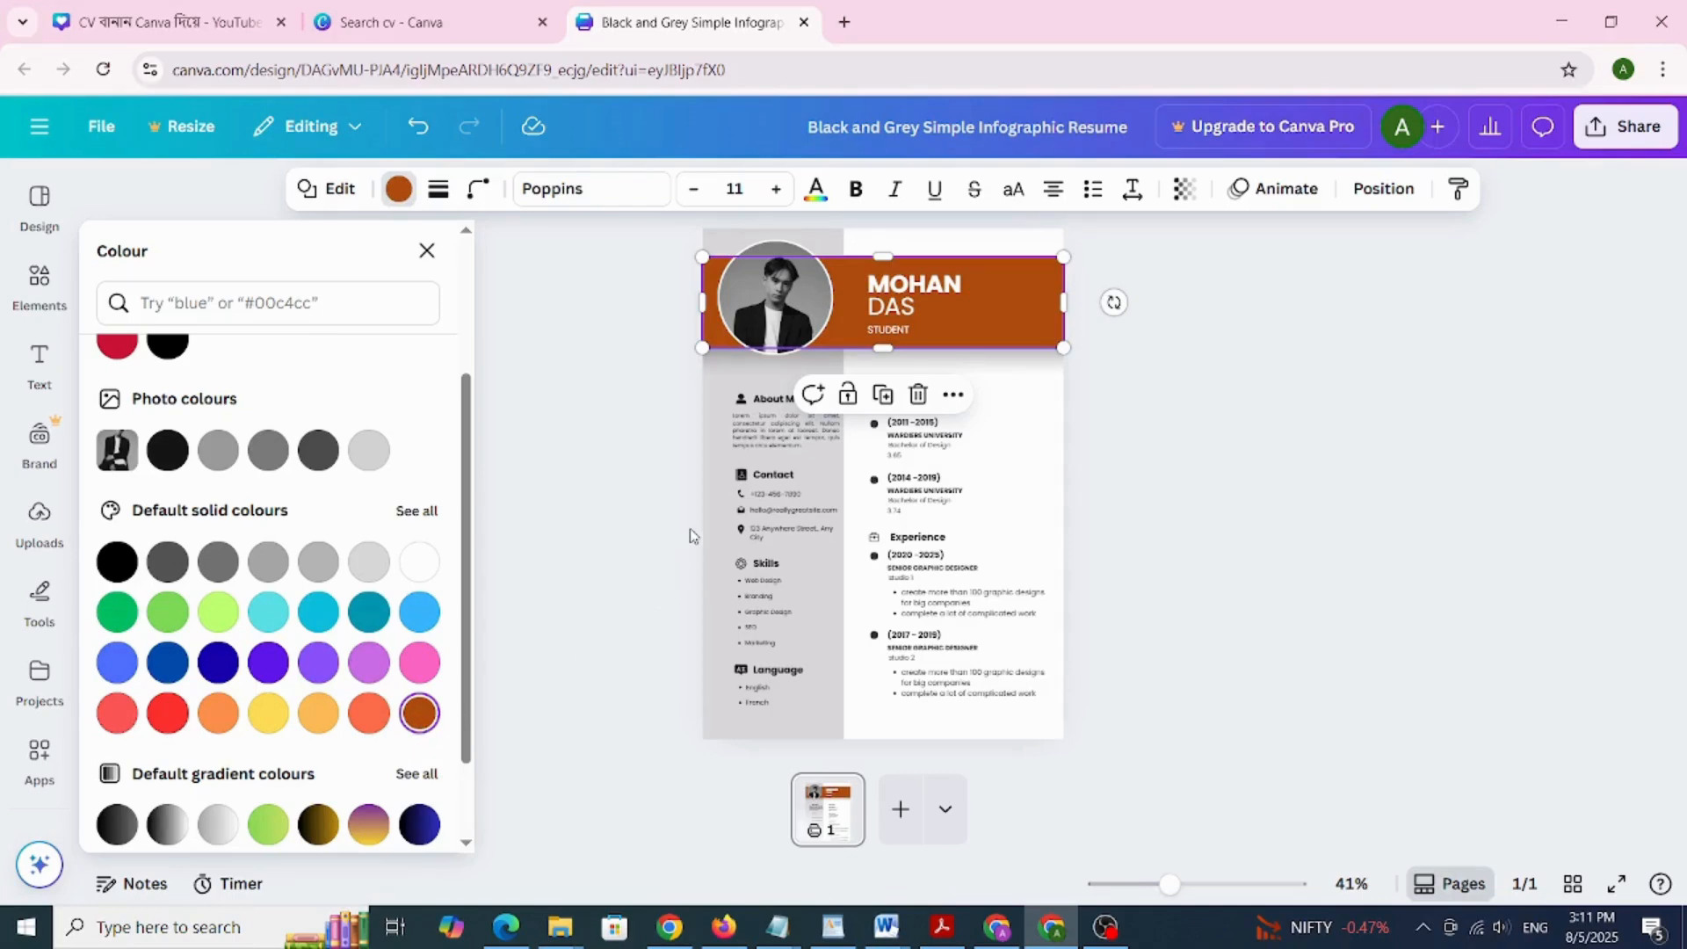
key("ctrl+z")
key("ctrl+z")
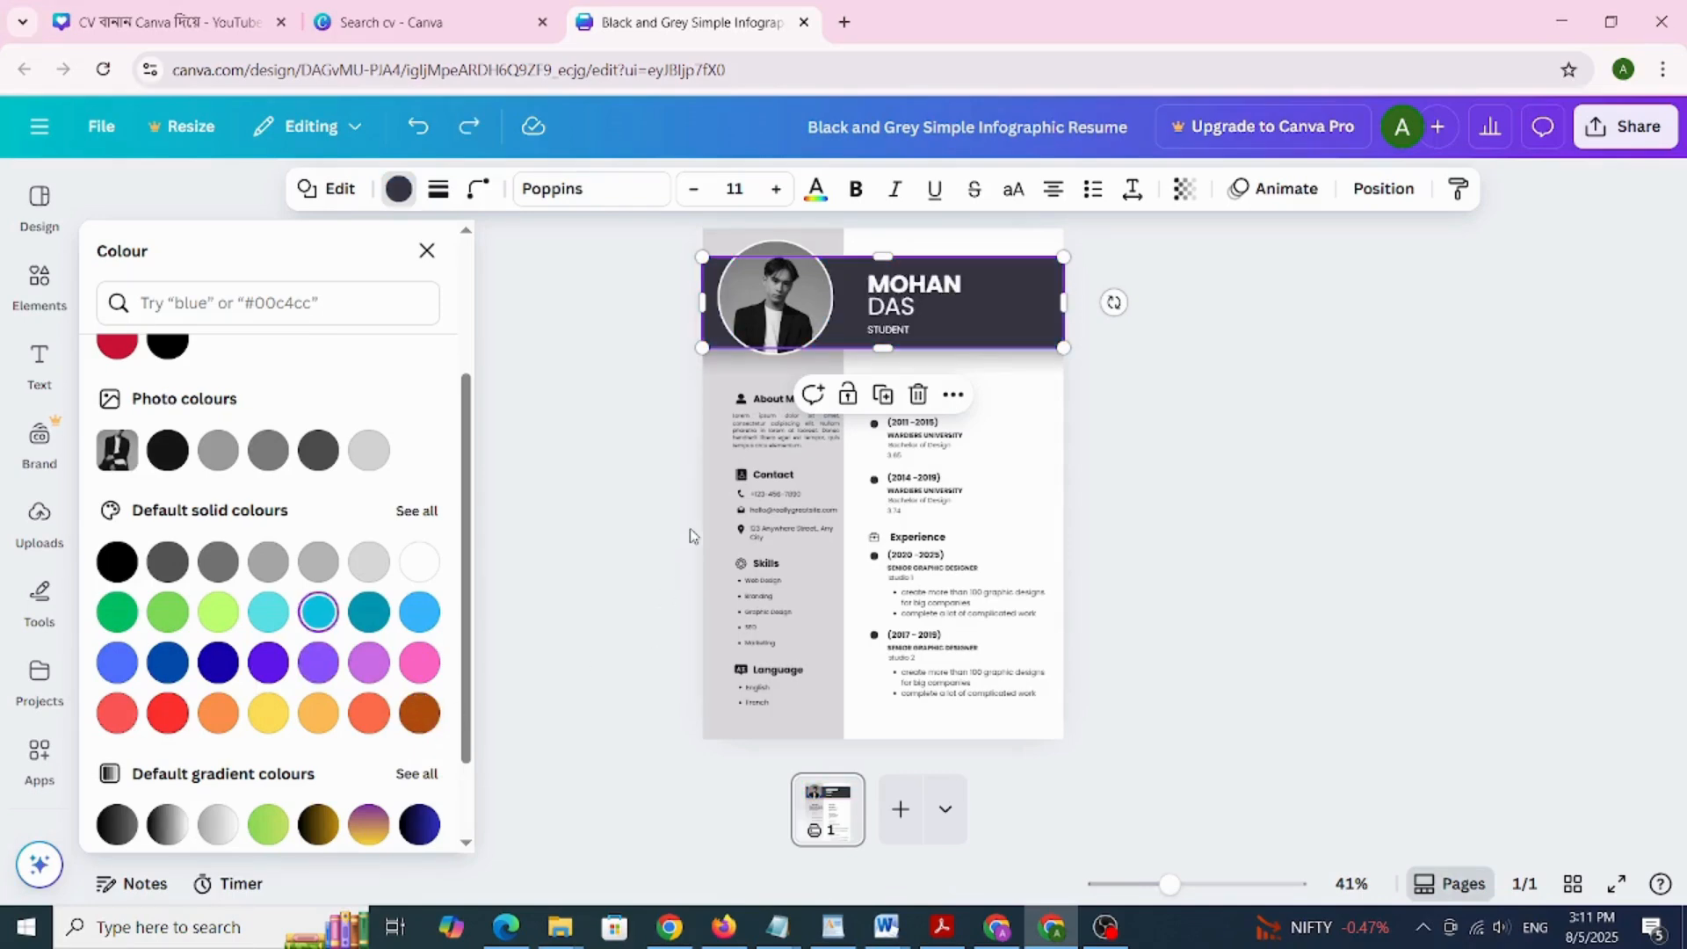
left_click(1190, 455)
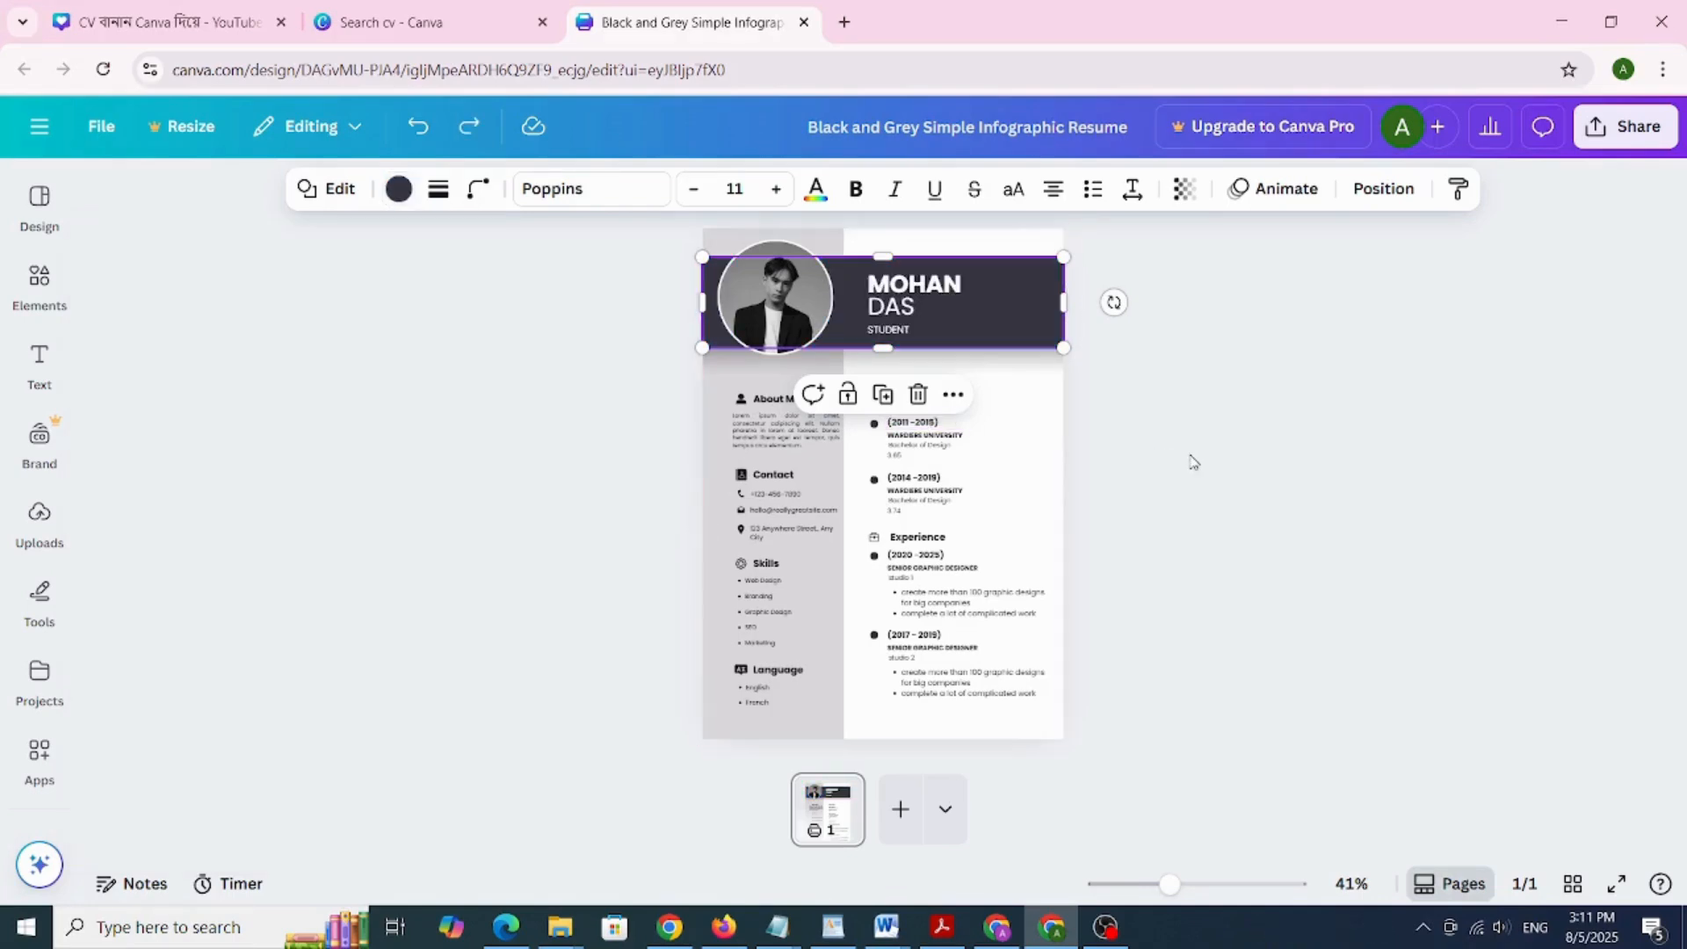
Delete the profile photo while keeping its circular frame
left_click(767, 305)
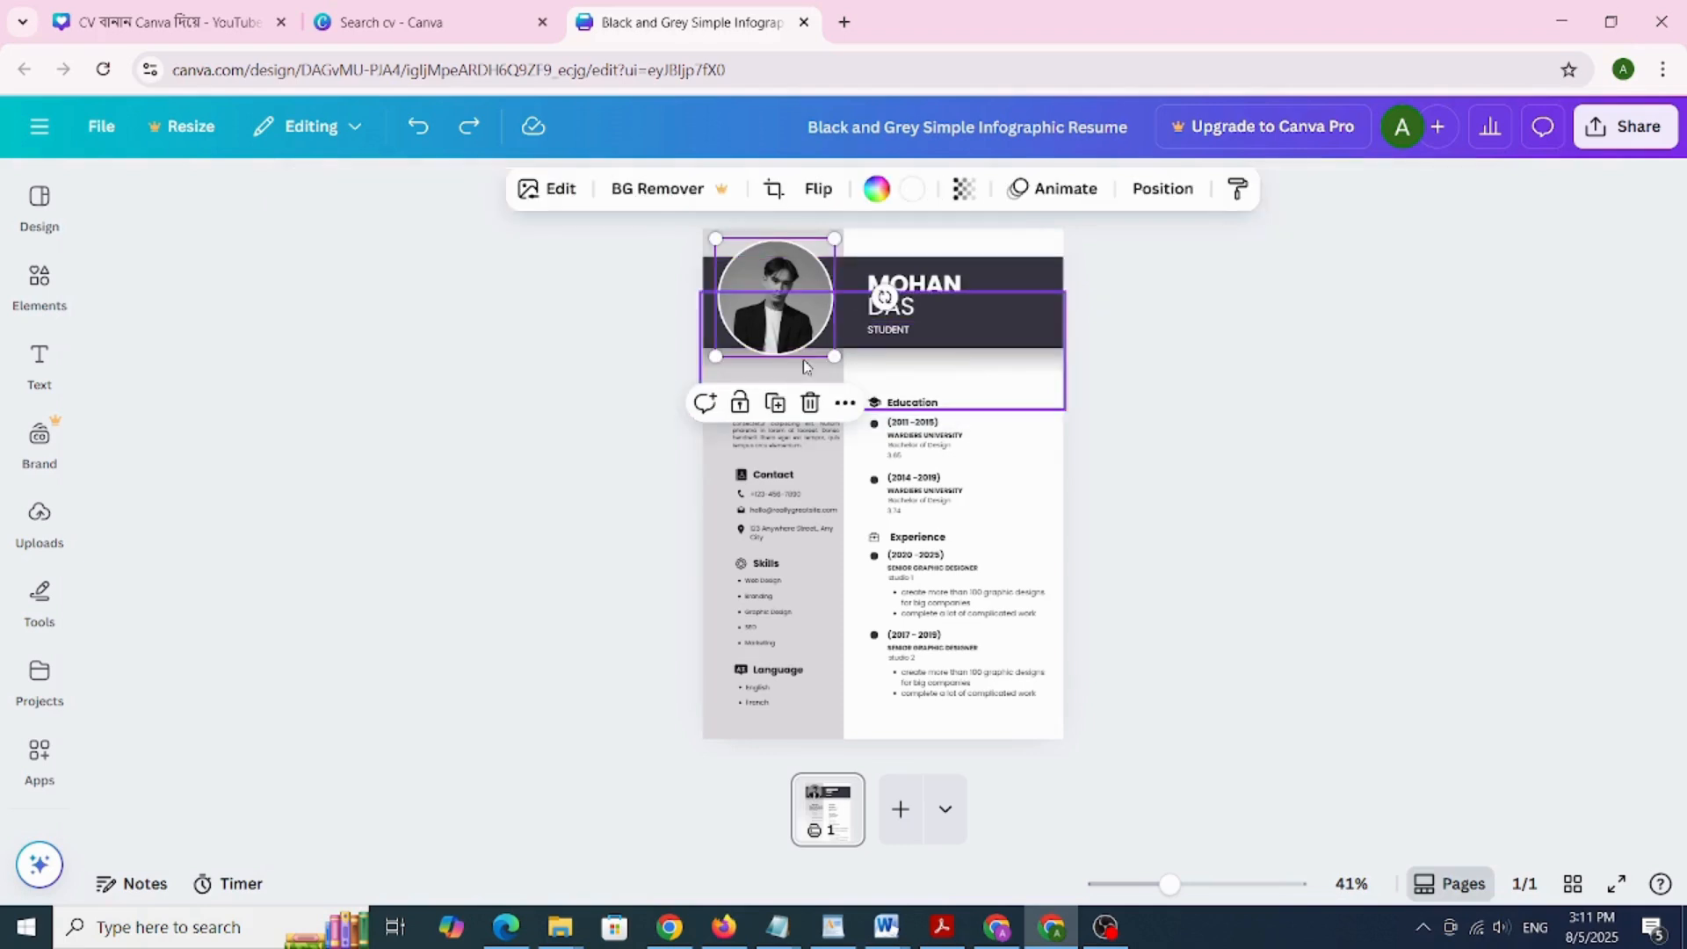
left_click(811, 404)
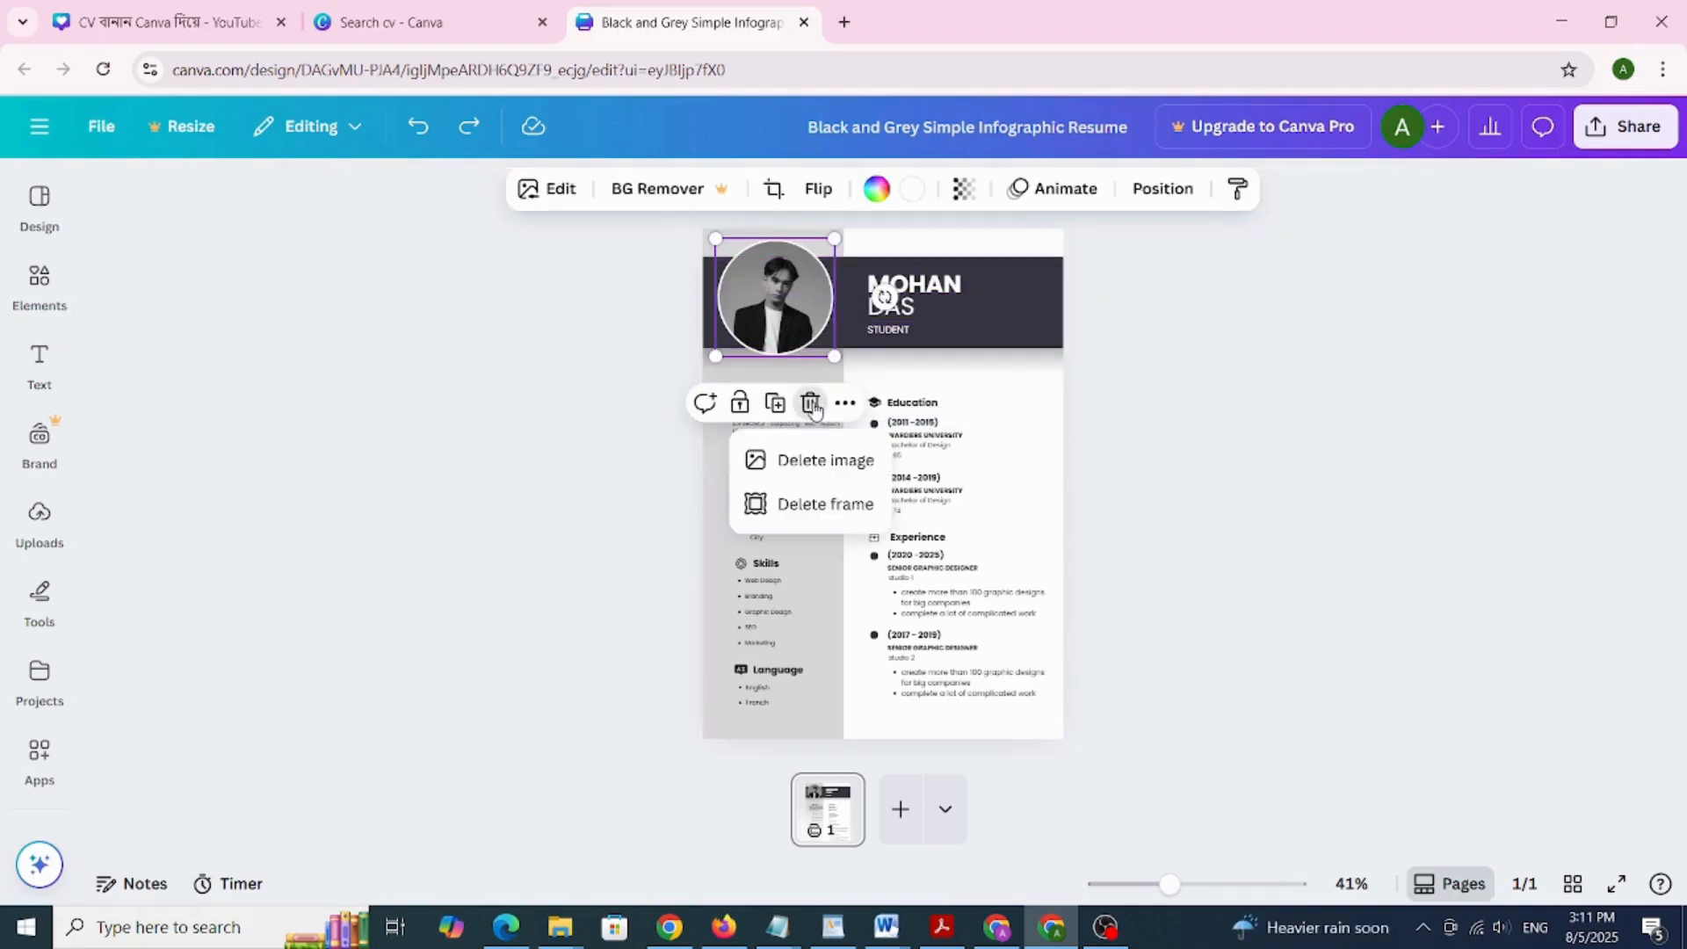
left_click(820, 479)
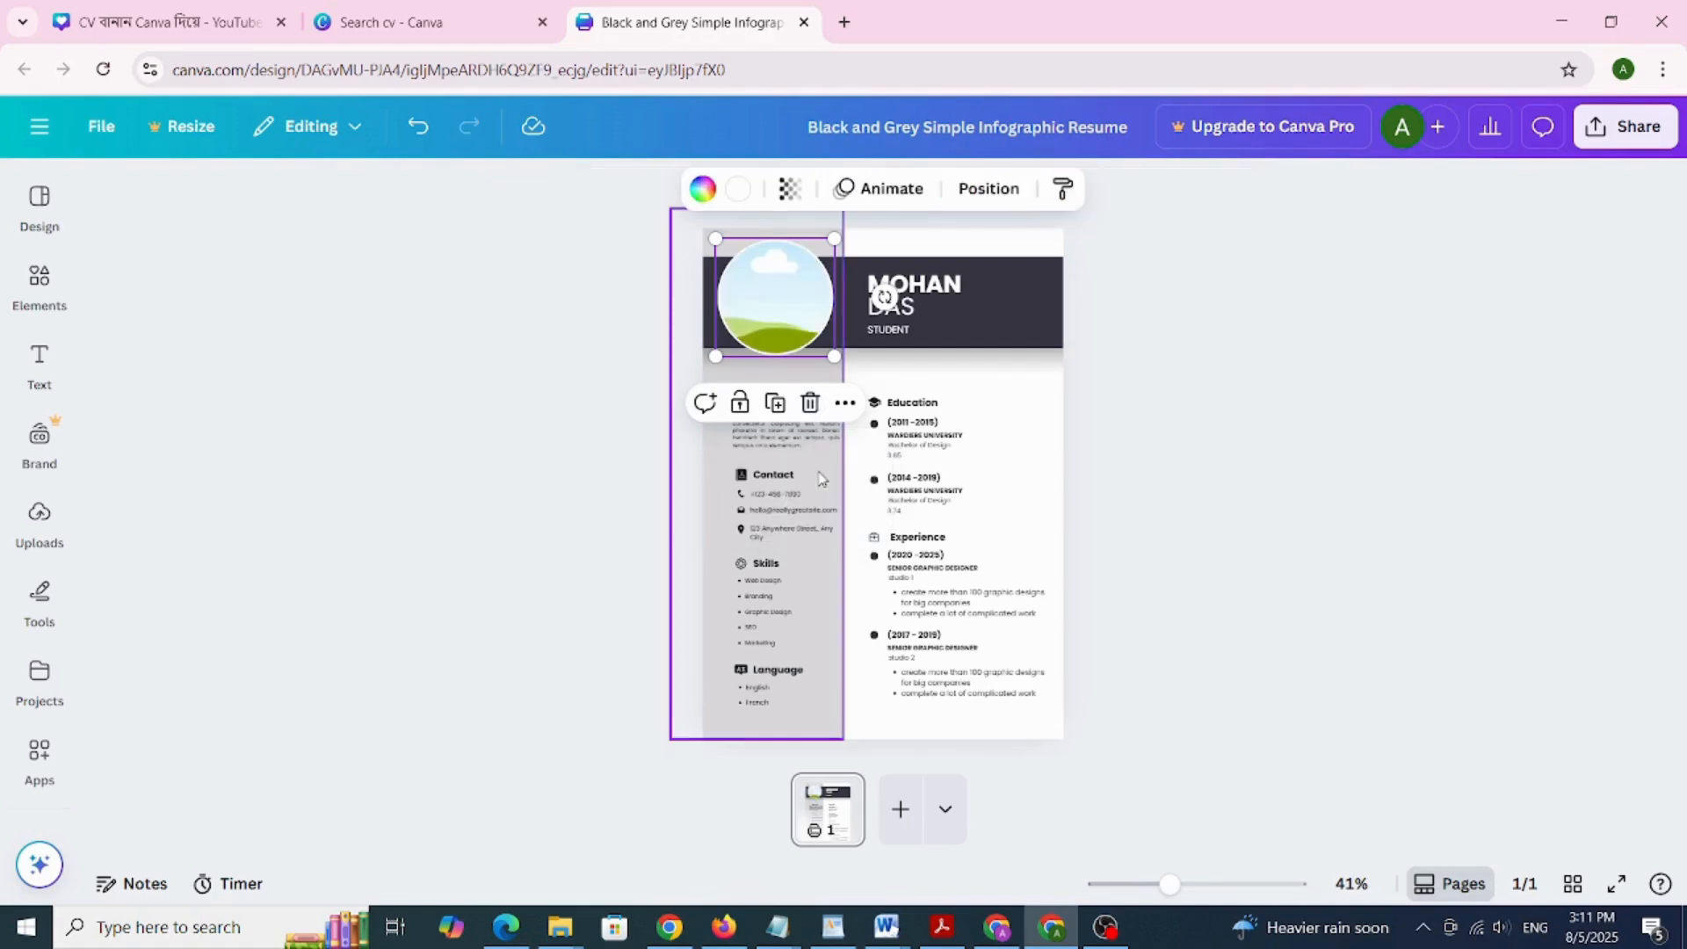
Add the uploaded Canva logo image and move it toward the empty frame
left_click(39, 532)
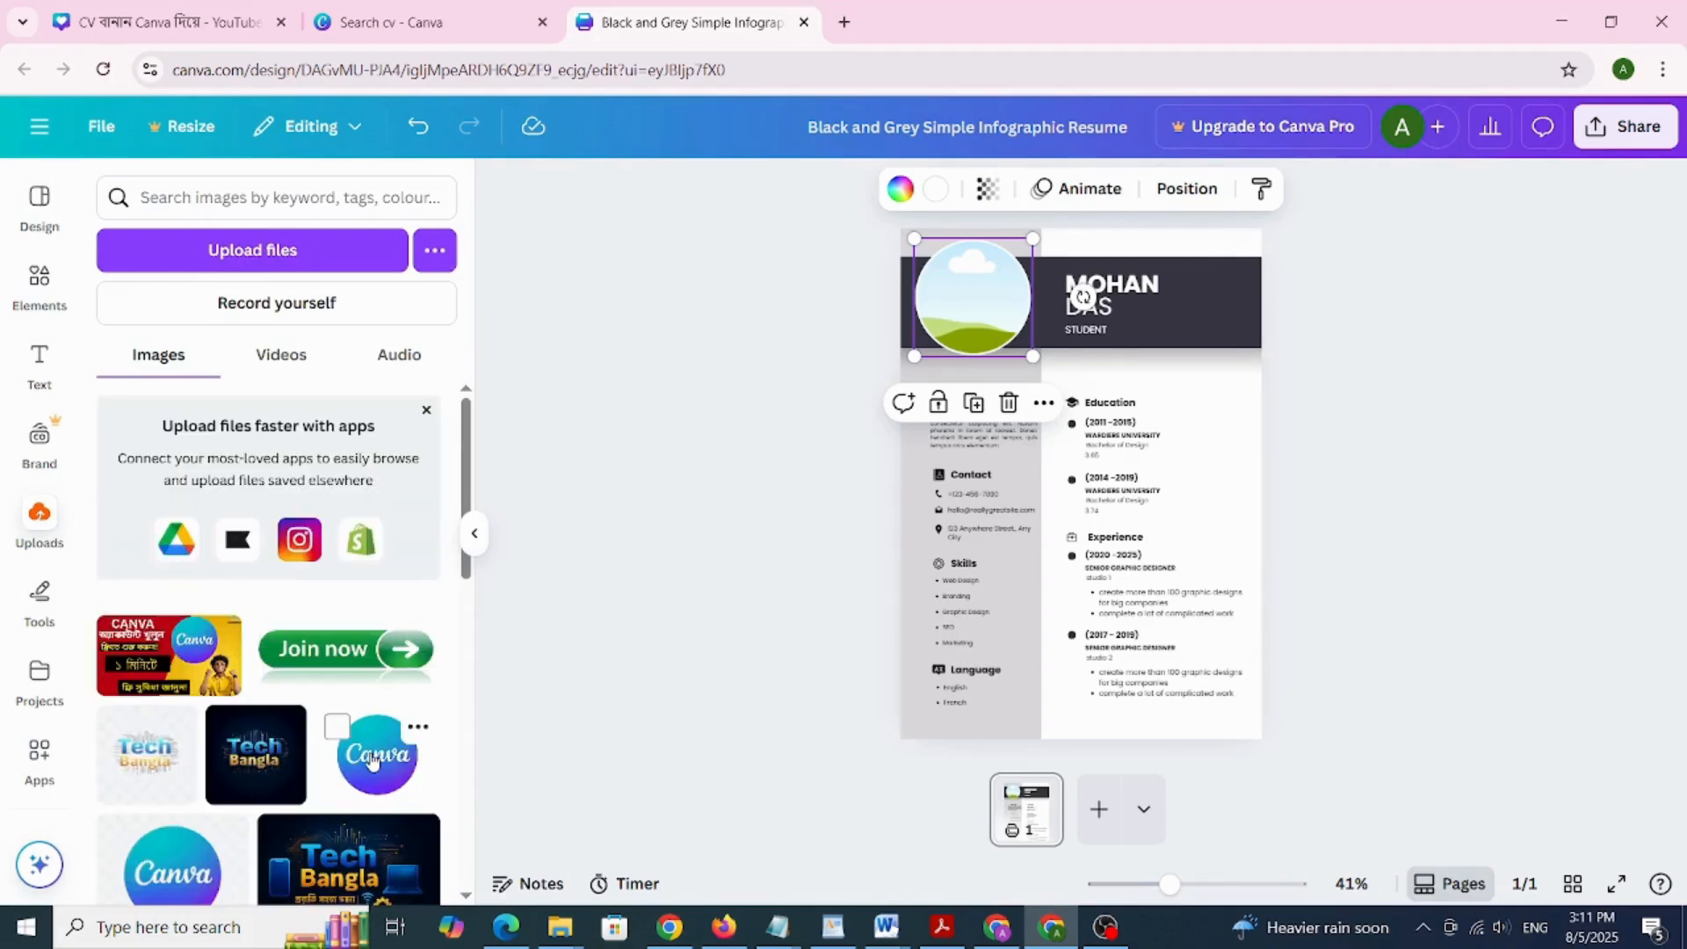
left_click(373, 760)
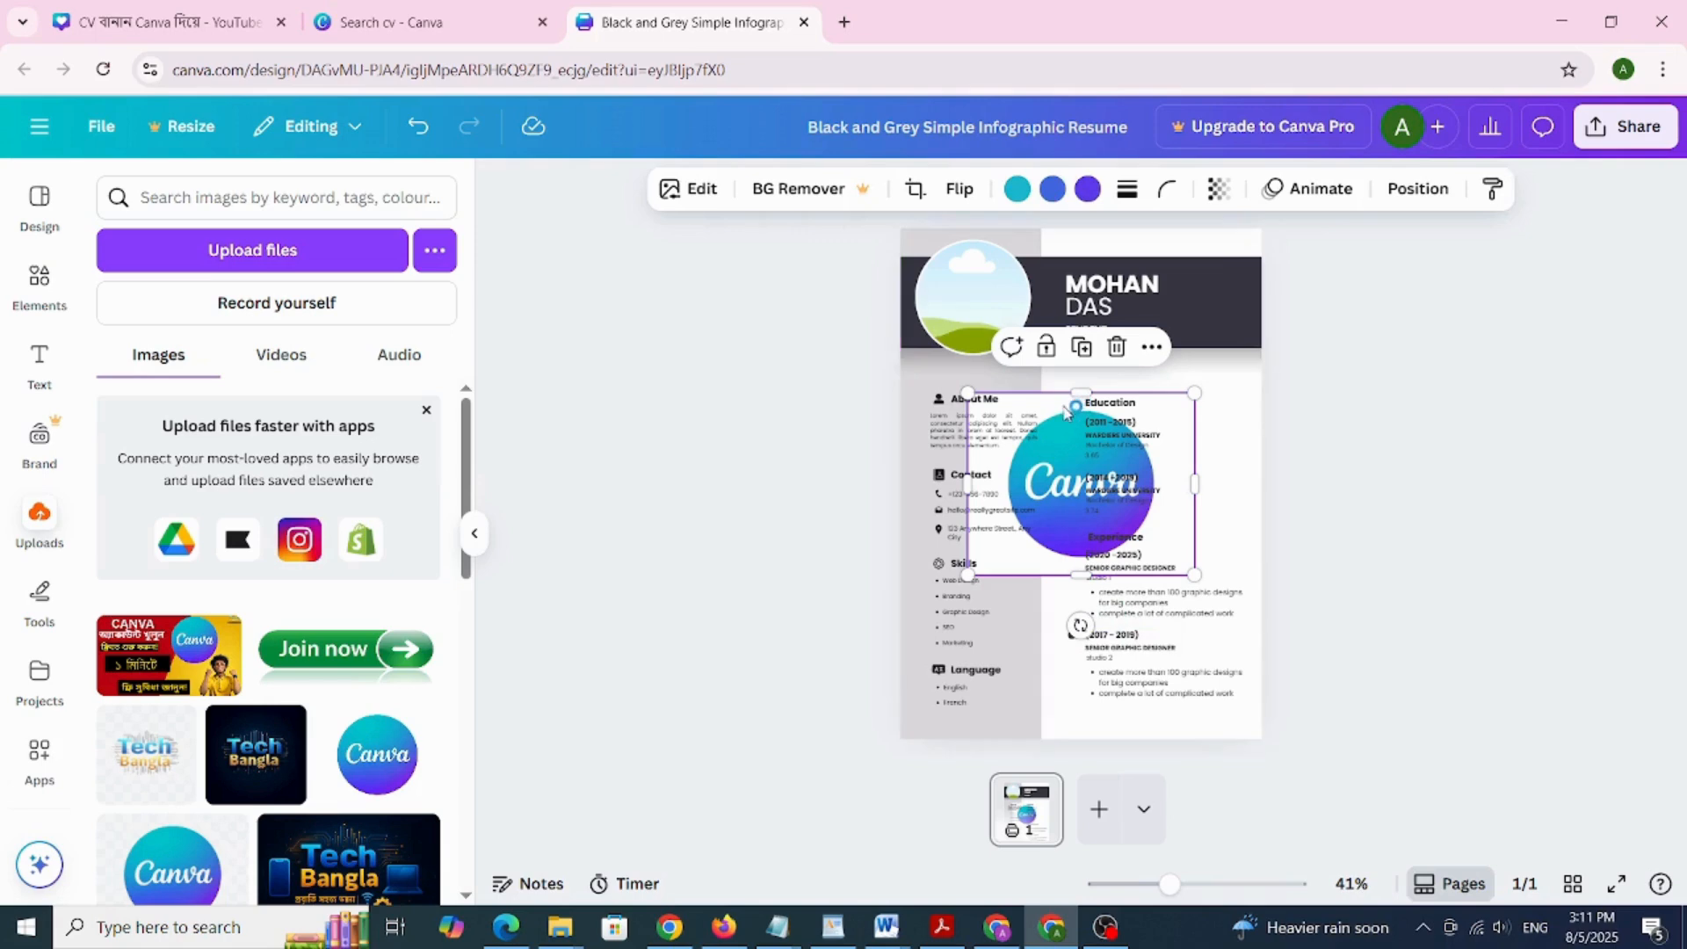
left_click_drag(1060, 474, 969, 306)
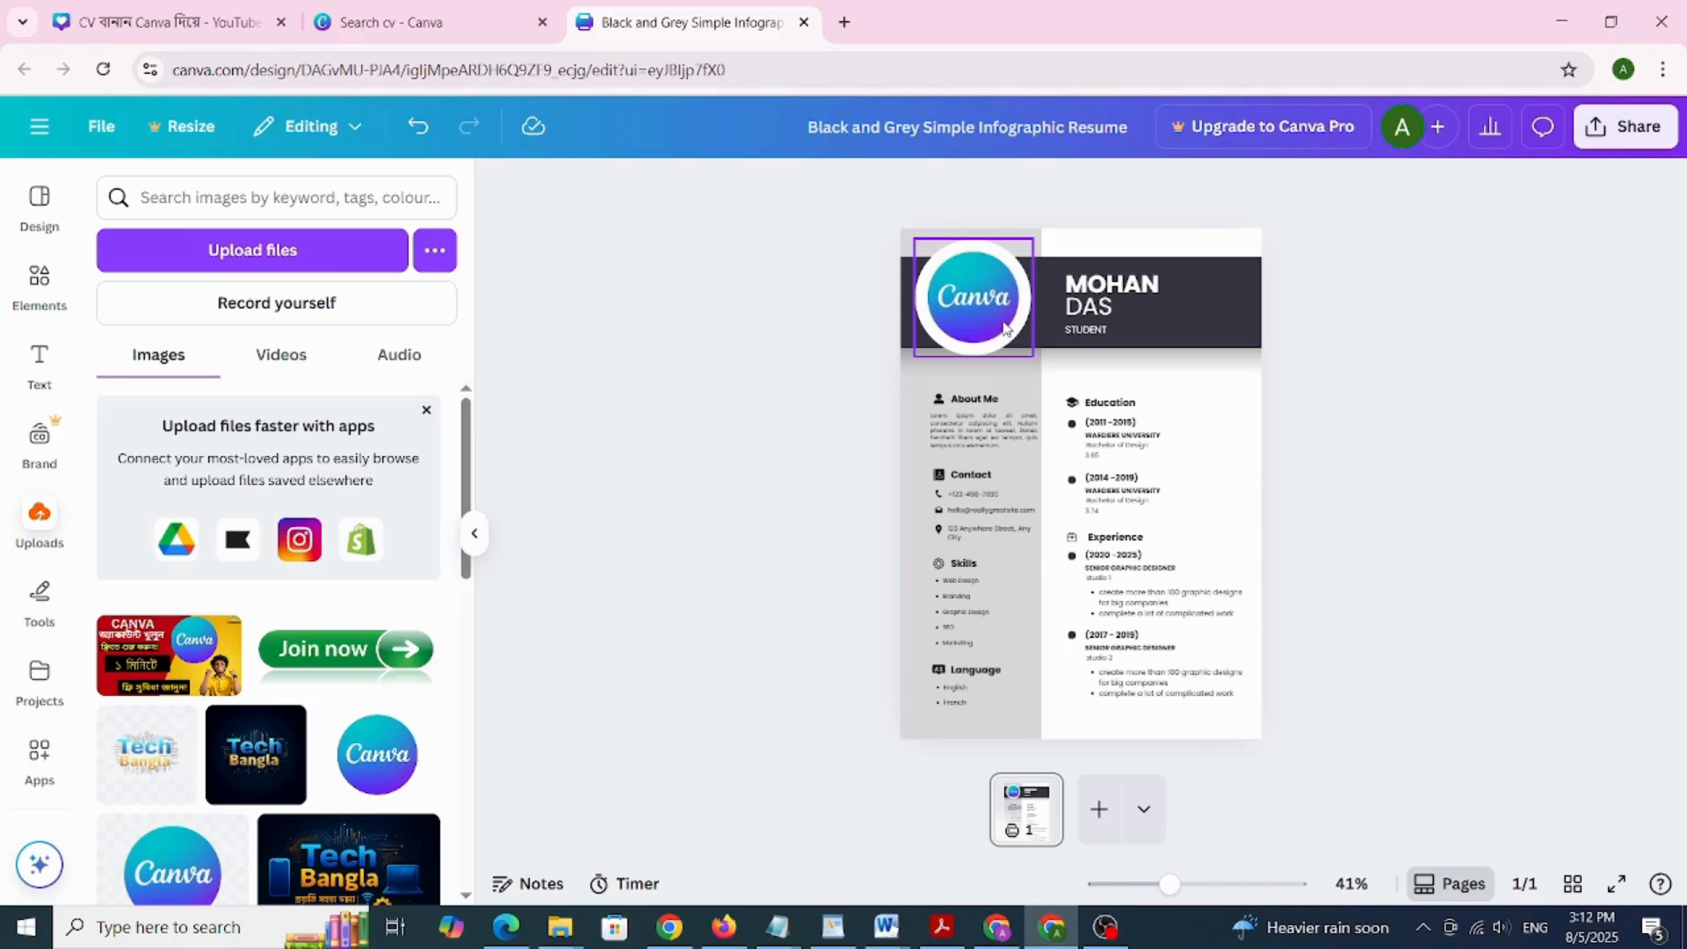
Crop and enlarge the Canva logo so it fills the circular photo frame
double_click(985, 312)
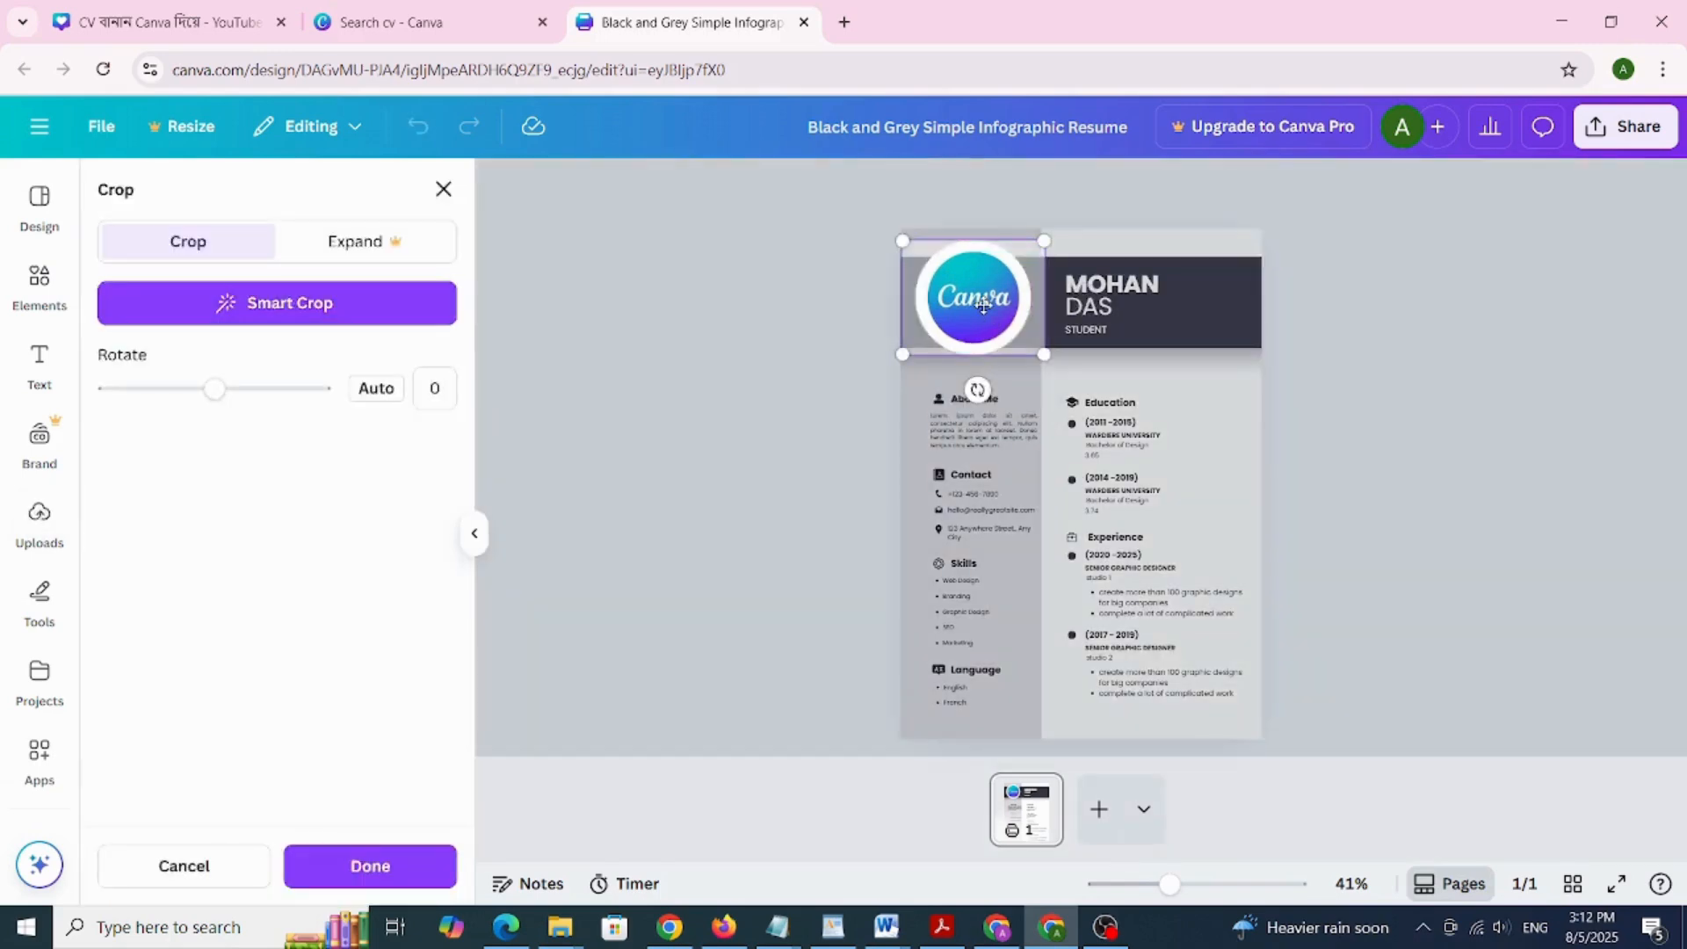
mouse_move(1041, 351)
left_mouse_down()
mouse_move(1067, 376)
mouse_move(1027, 334)
left_mouse_up()
key("Return")
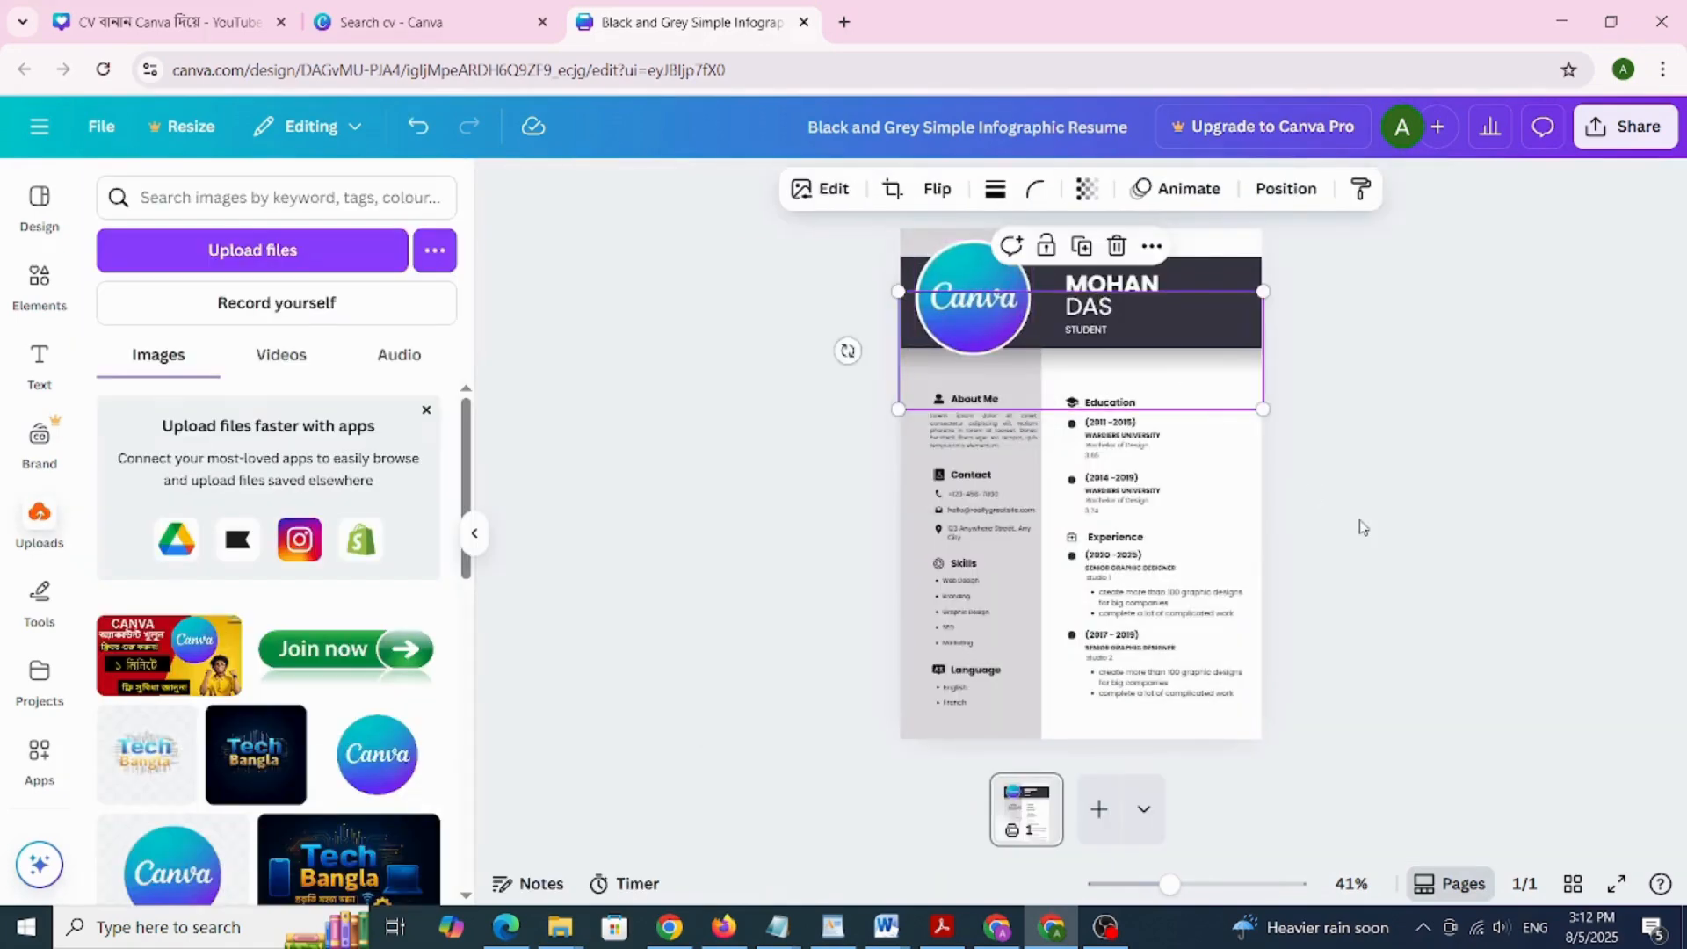
left_click(1359, 527)
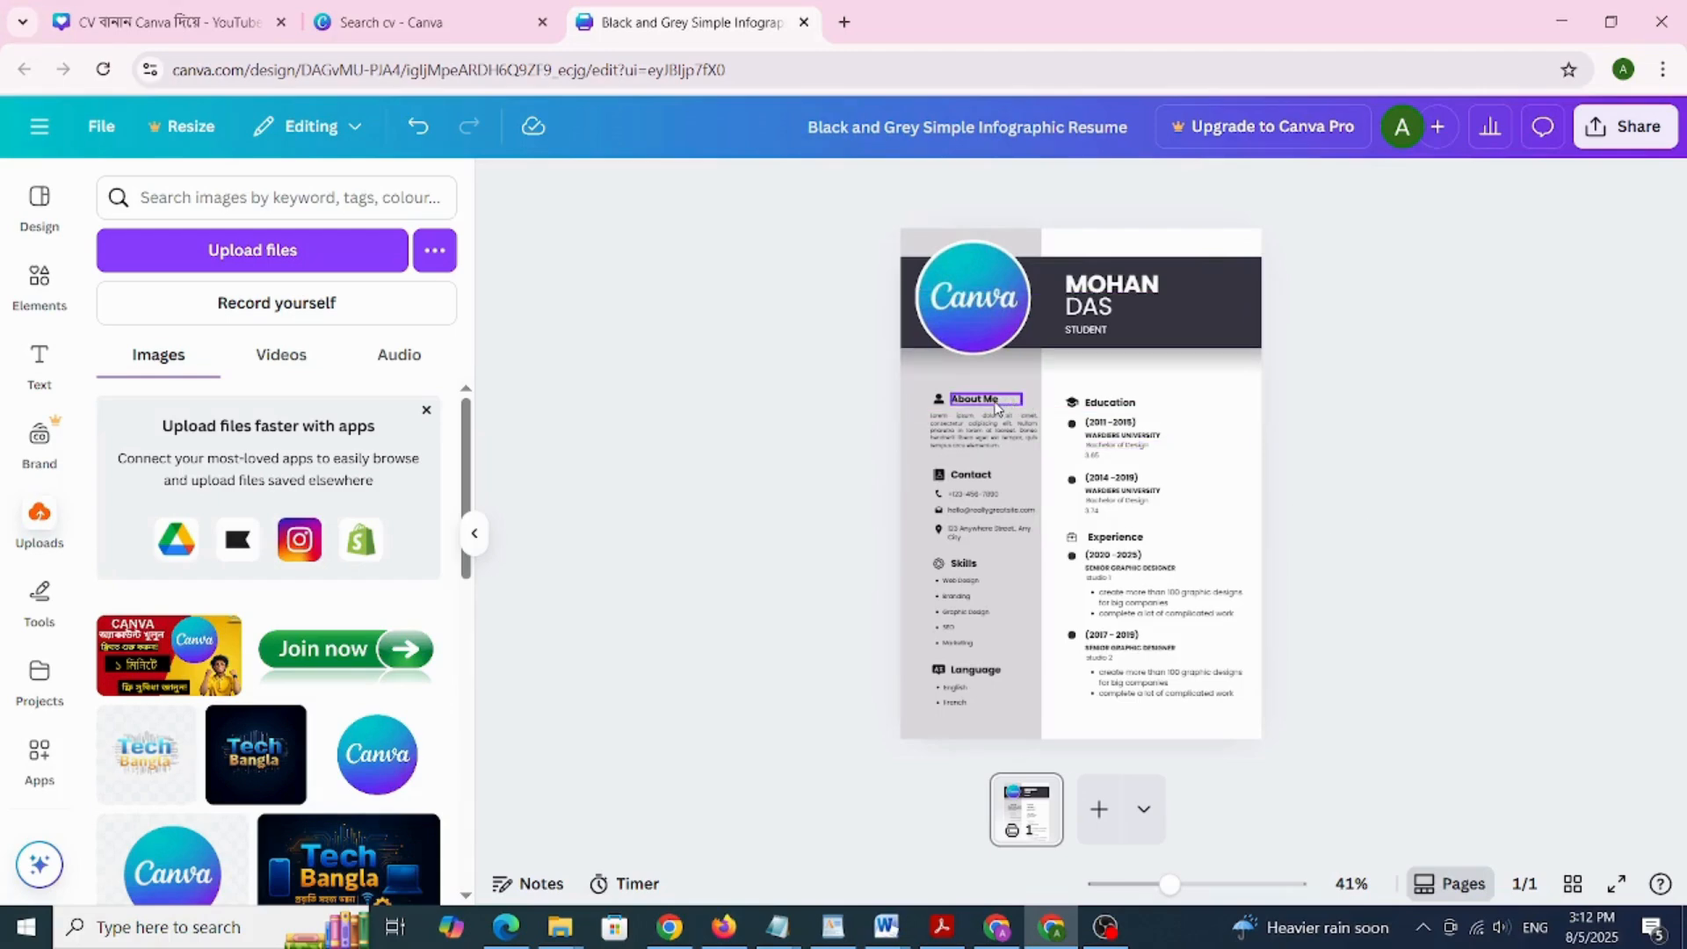
Clear the placeholder phone number under Contact and enter the new number
left_click(976, 425)
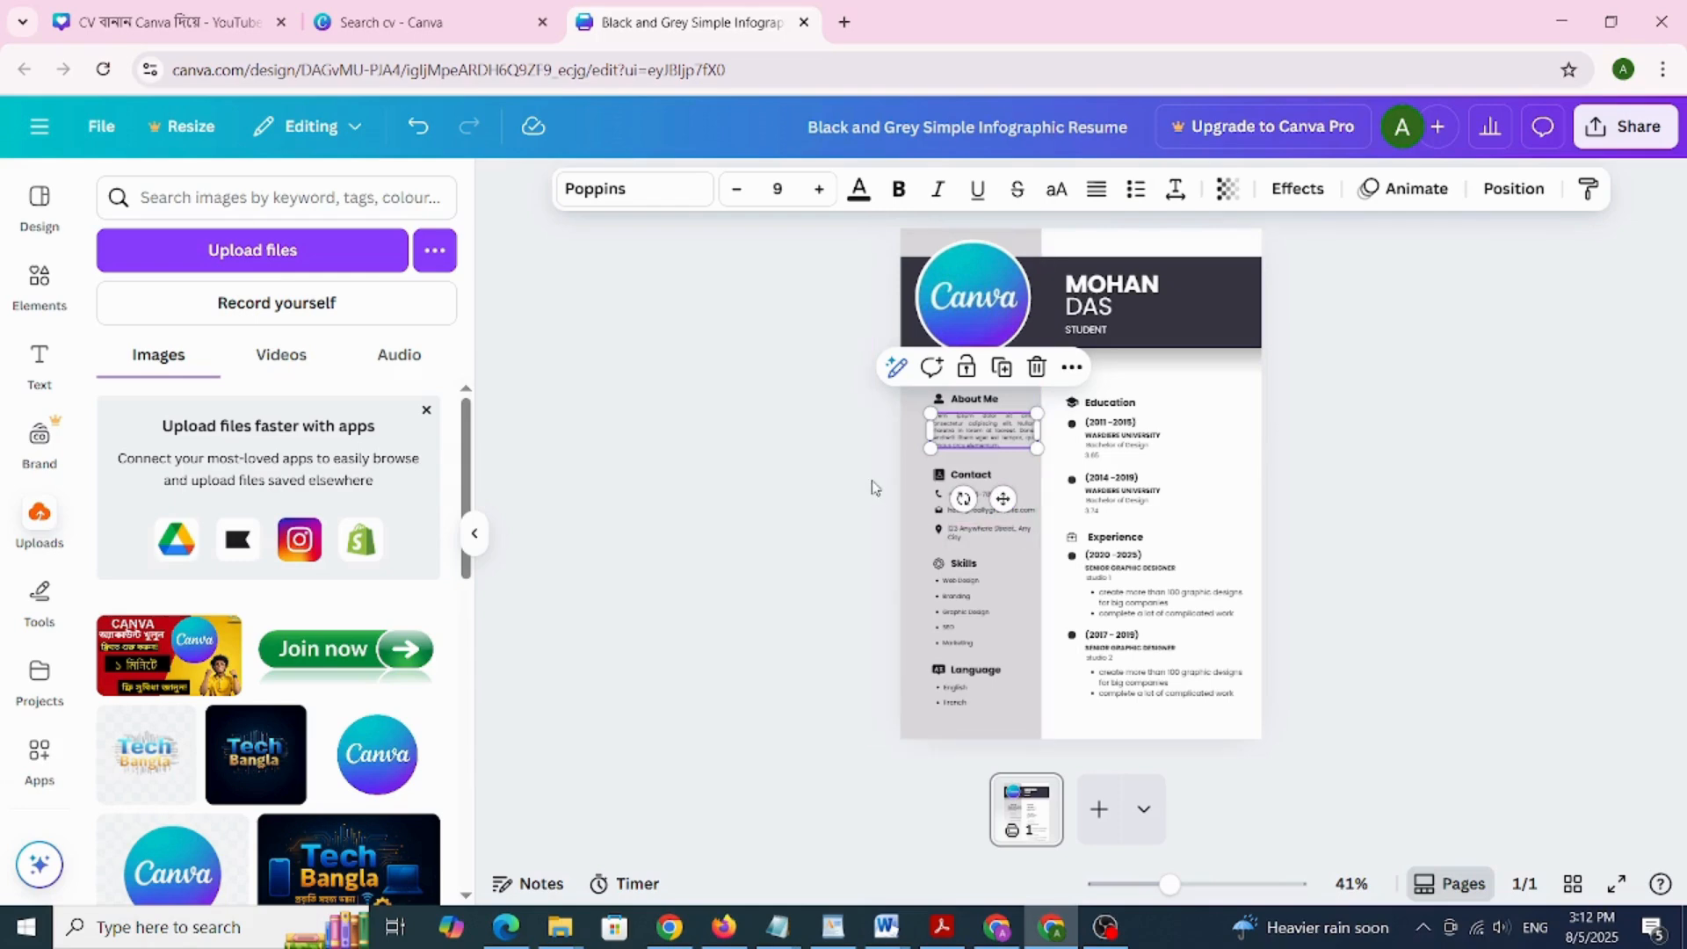
left_click(872, 487)
left_click(967, 503)
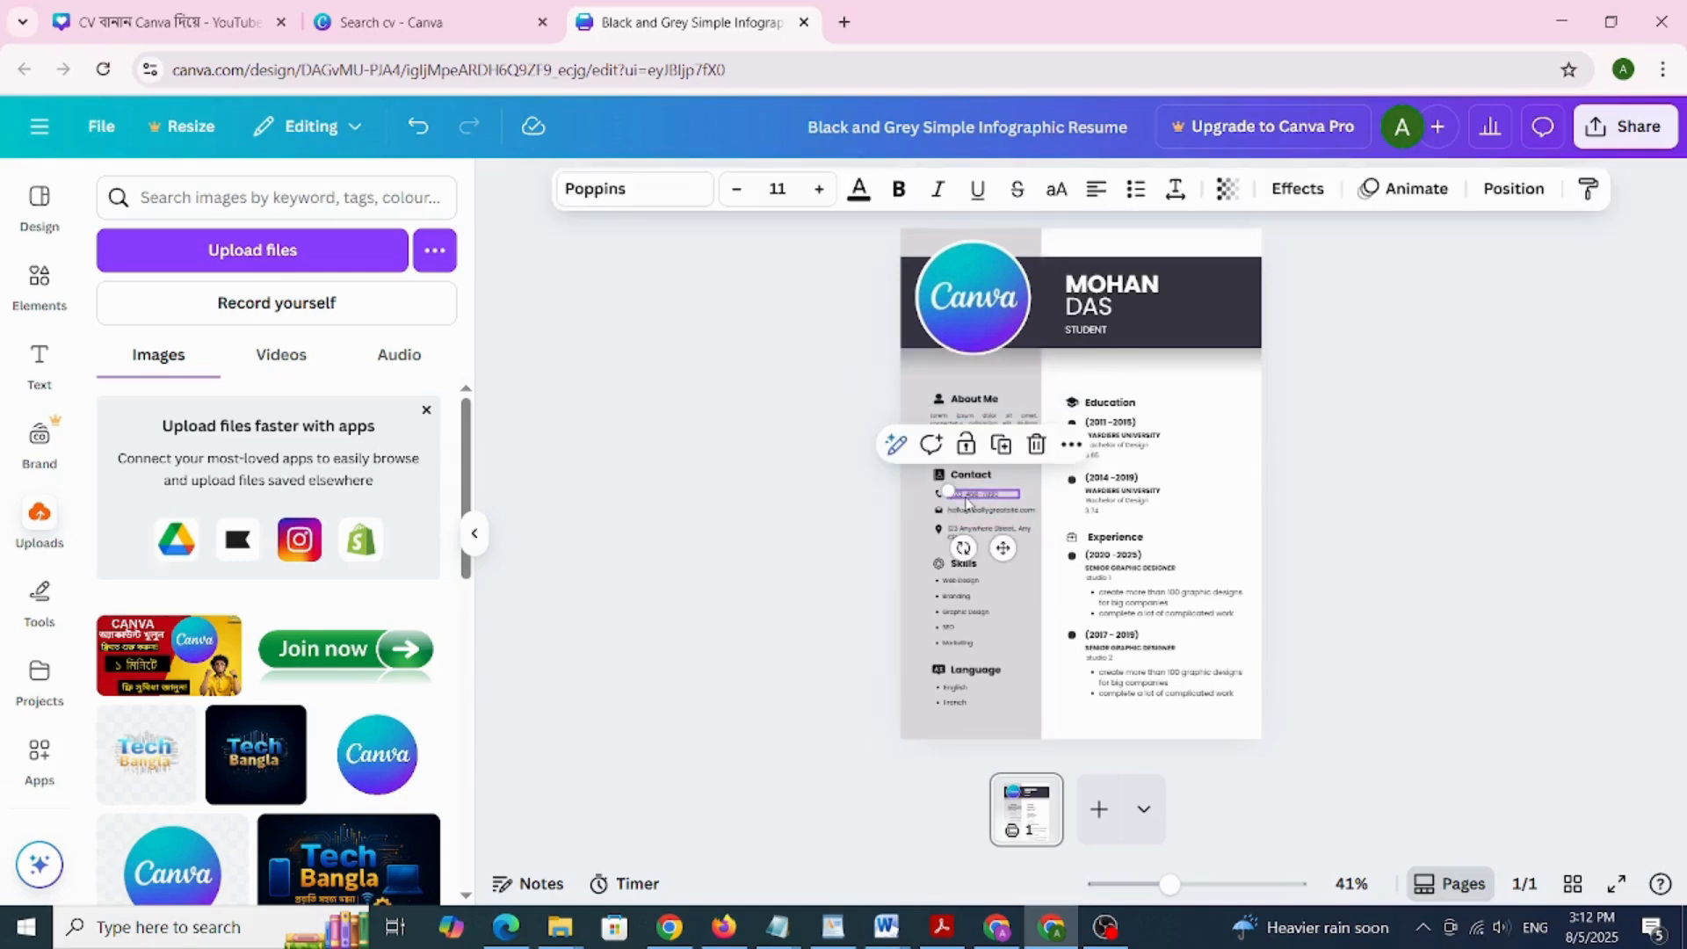
double_click(949, 490)
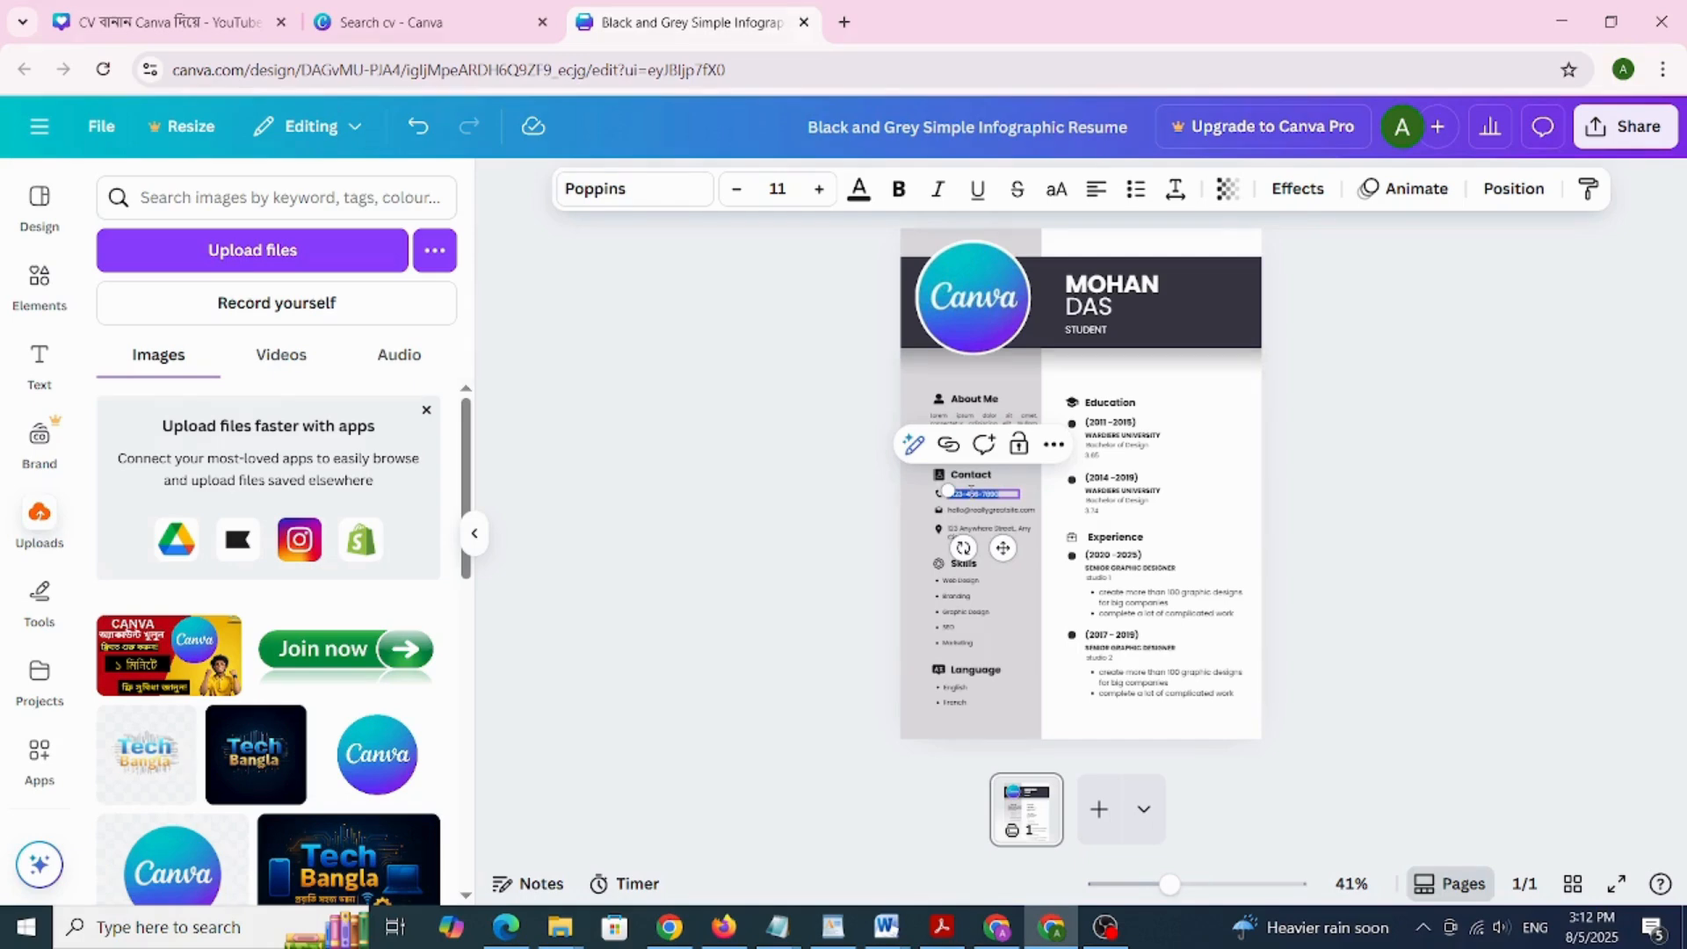
key("BackSpace")
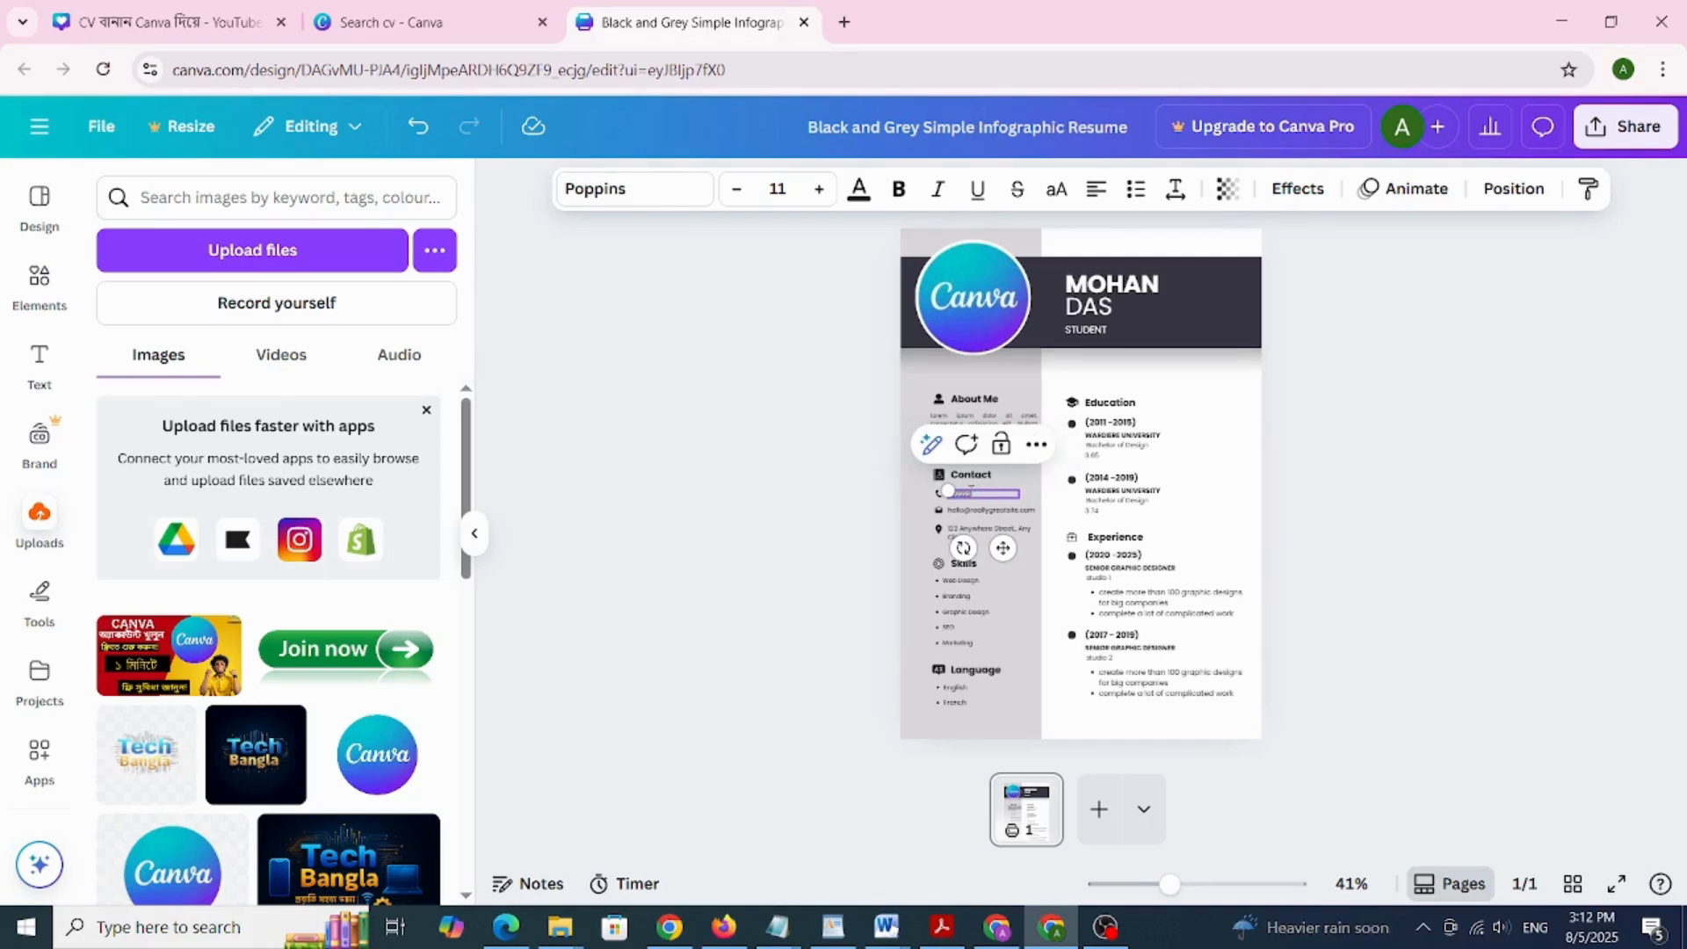
left_click(999, 510)
left_click(993, 534)
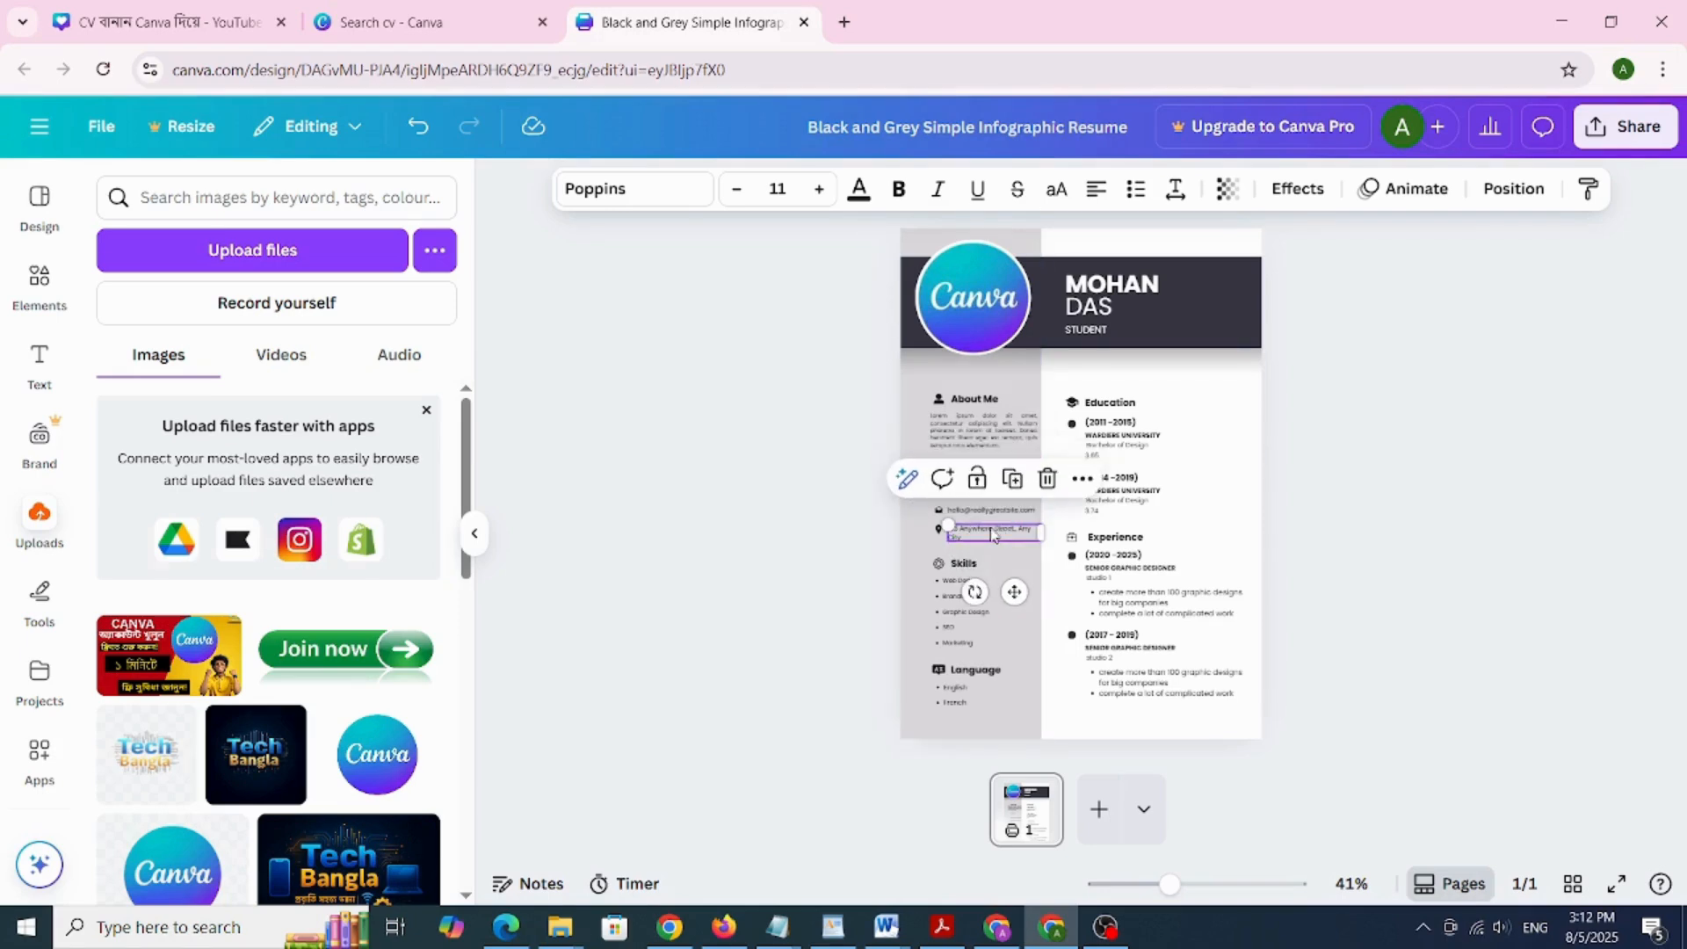
left_click(952, 590)
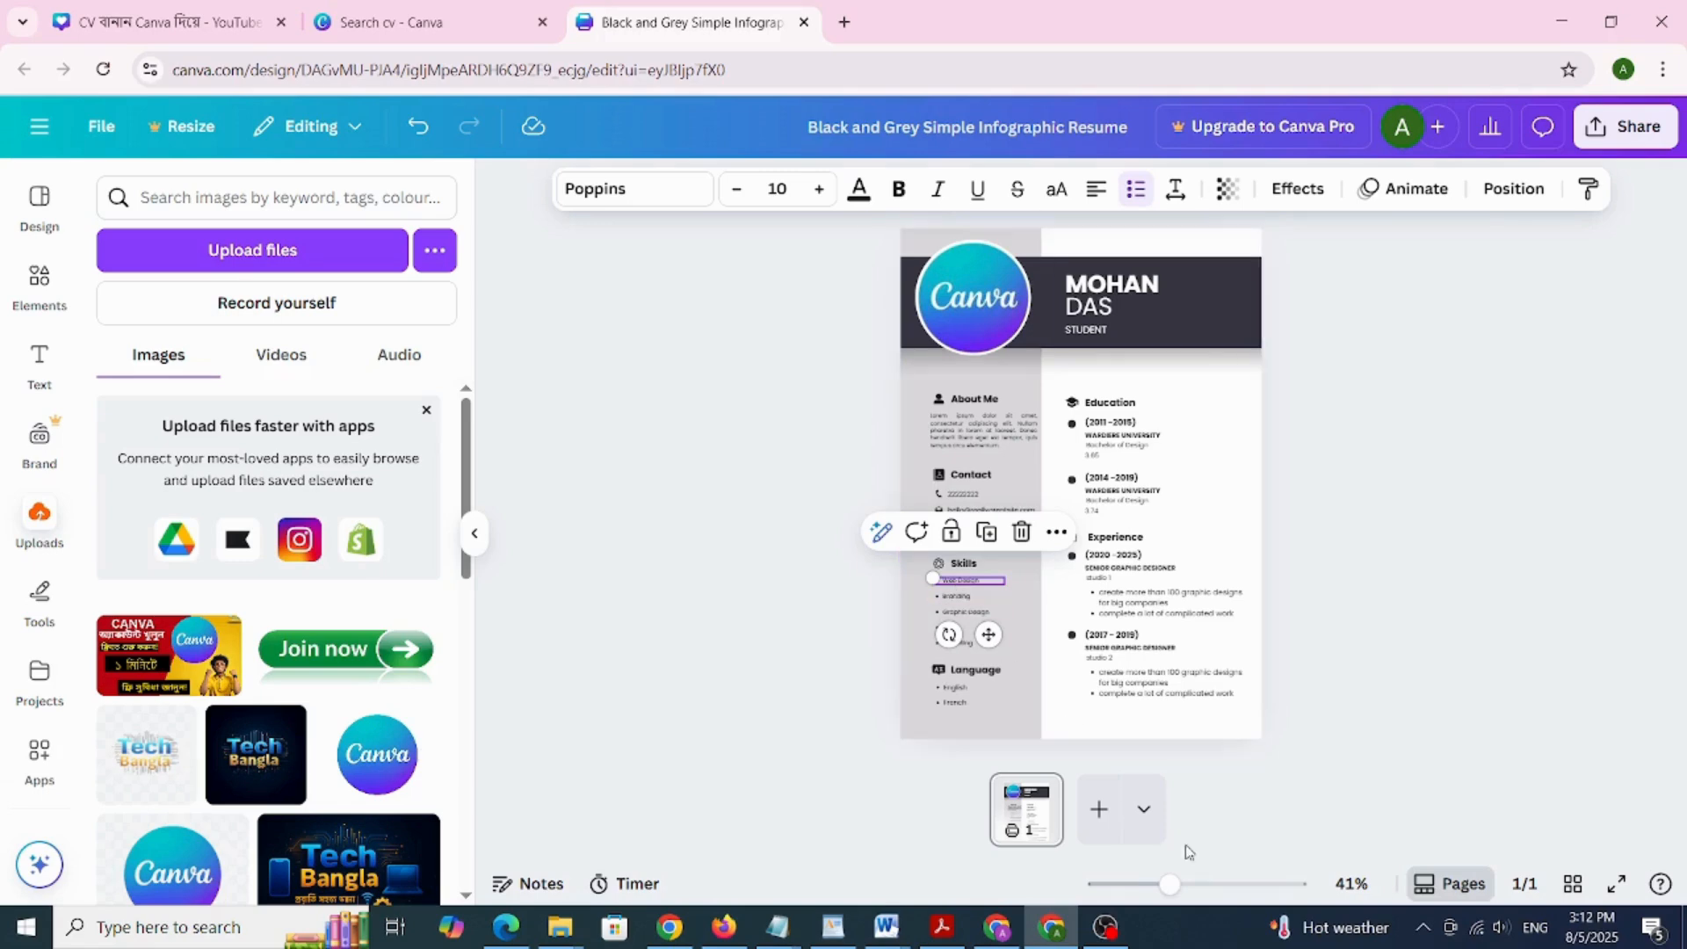
Zoom in on the Skills list and delete the Marketing entry
left_click_drag(1187, 885, 1196, 889)
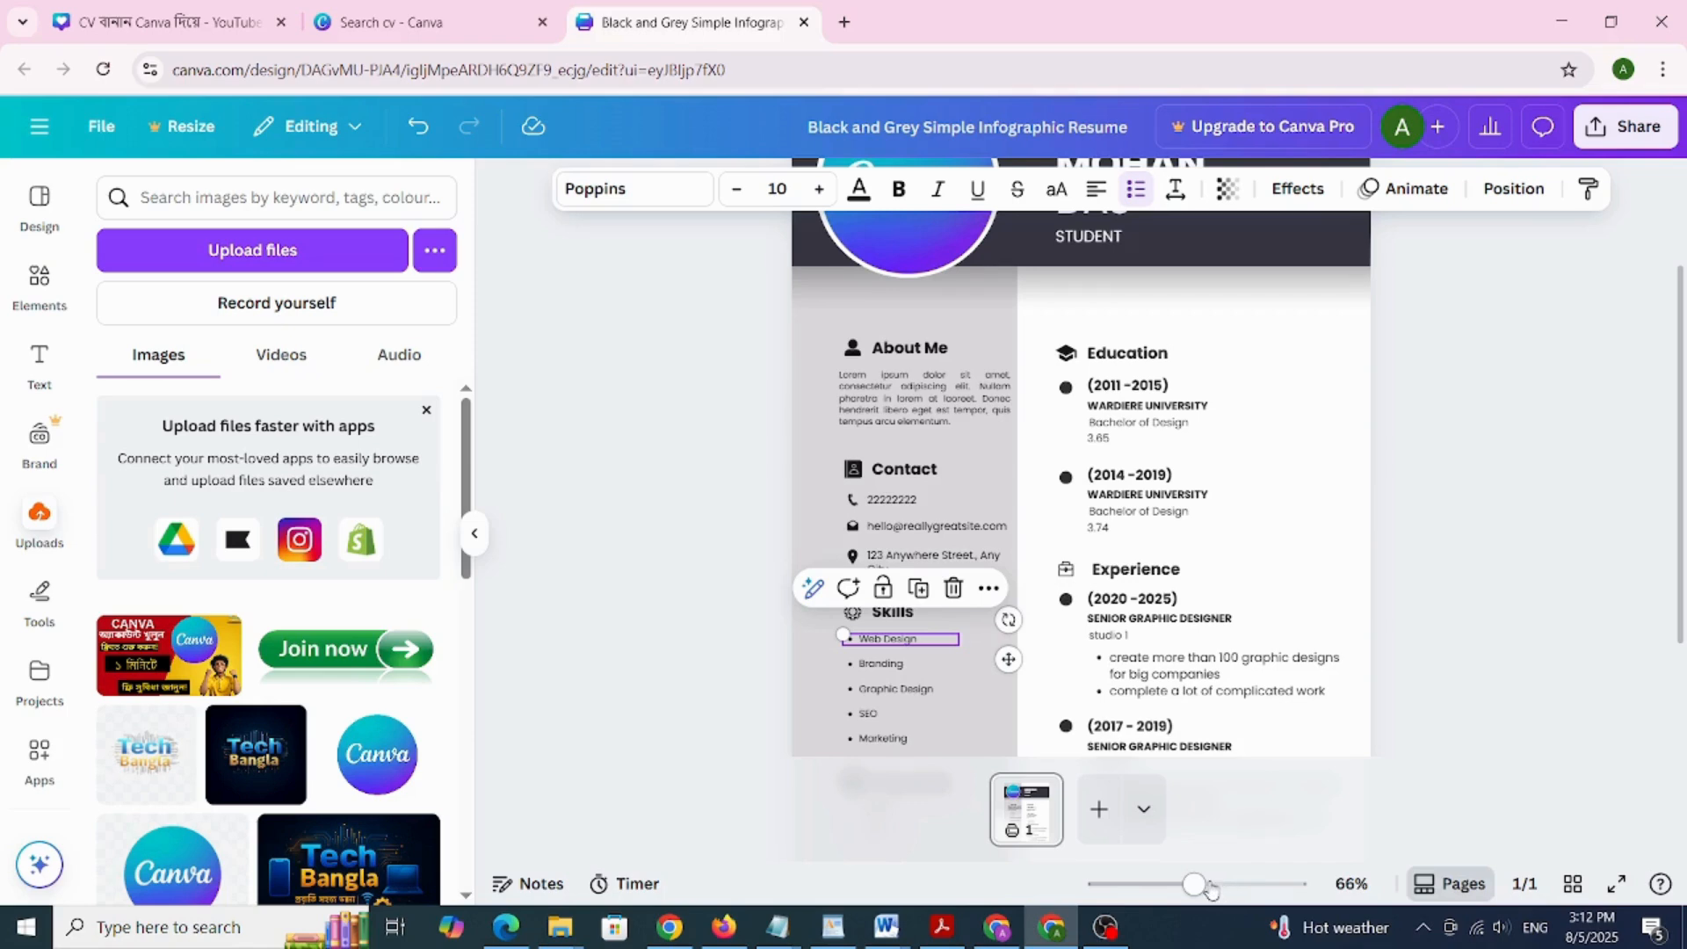
left_click(1211, 886)
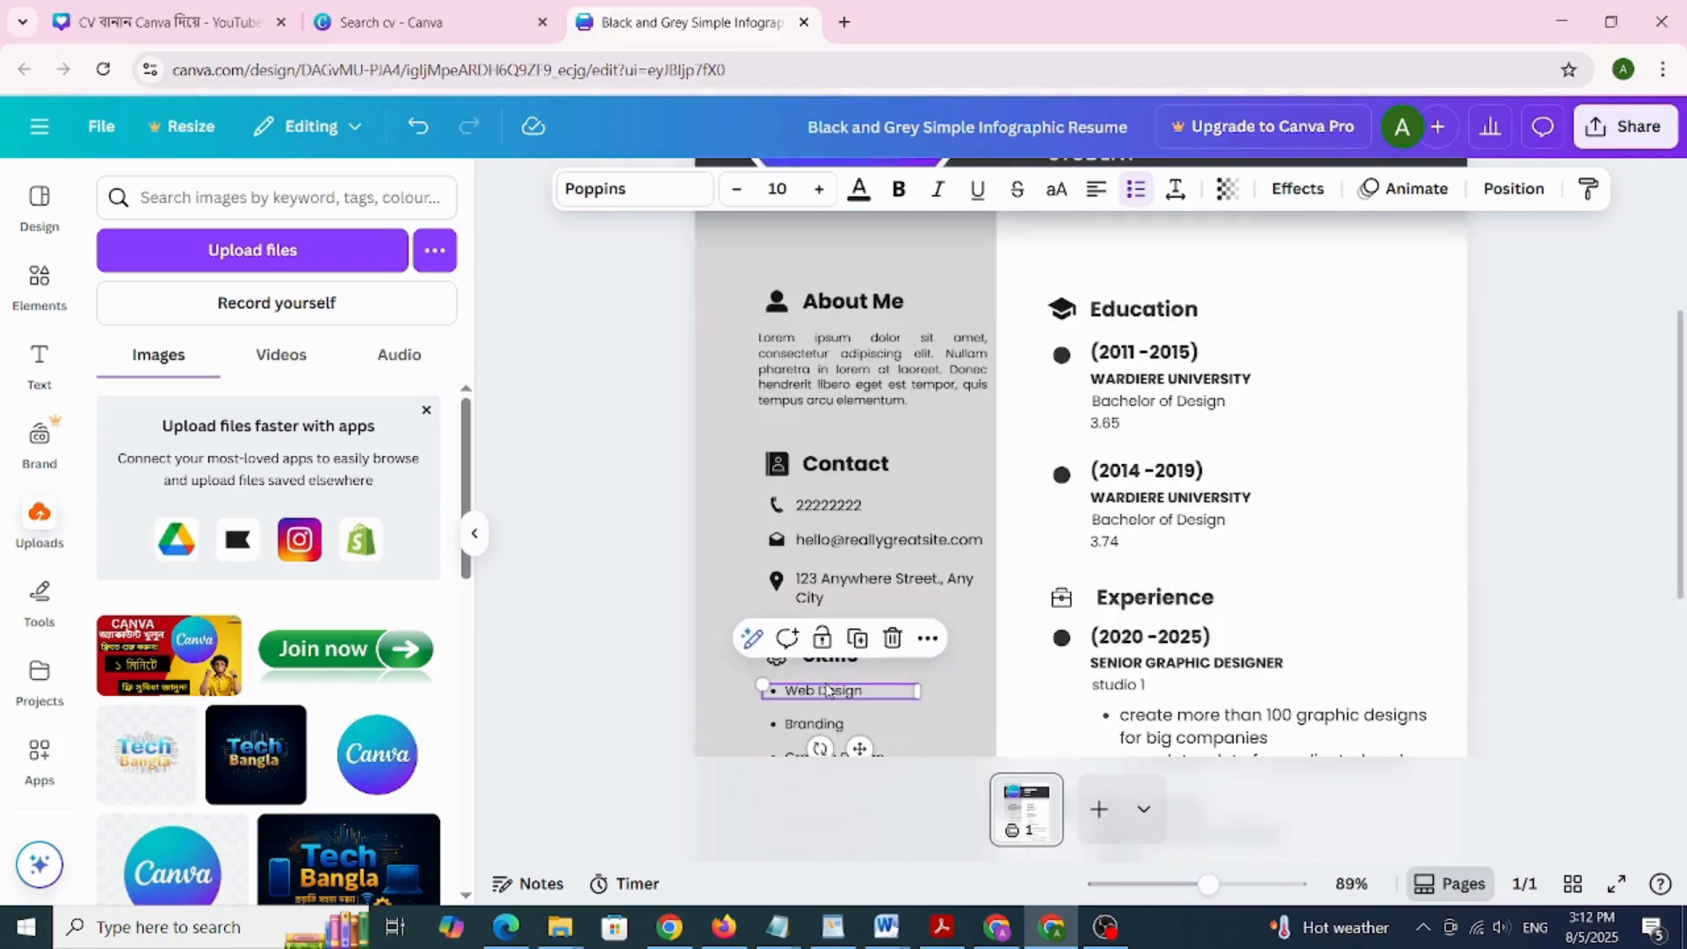
scroll(826, 694, "down", 3)
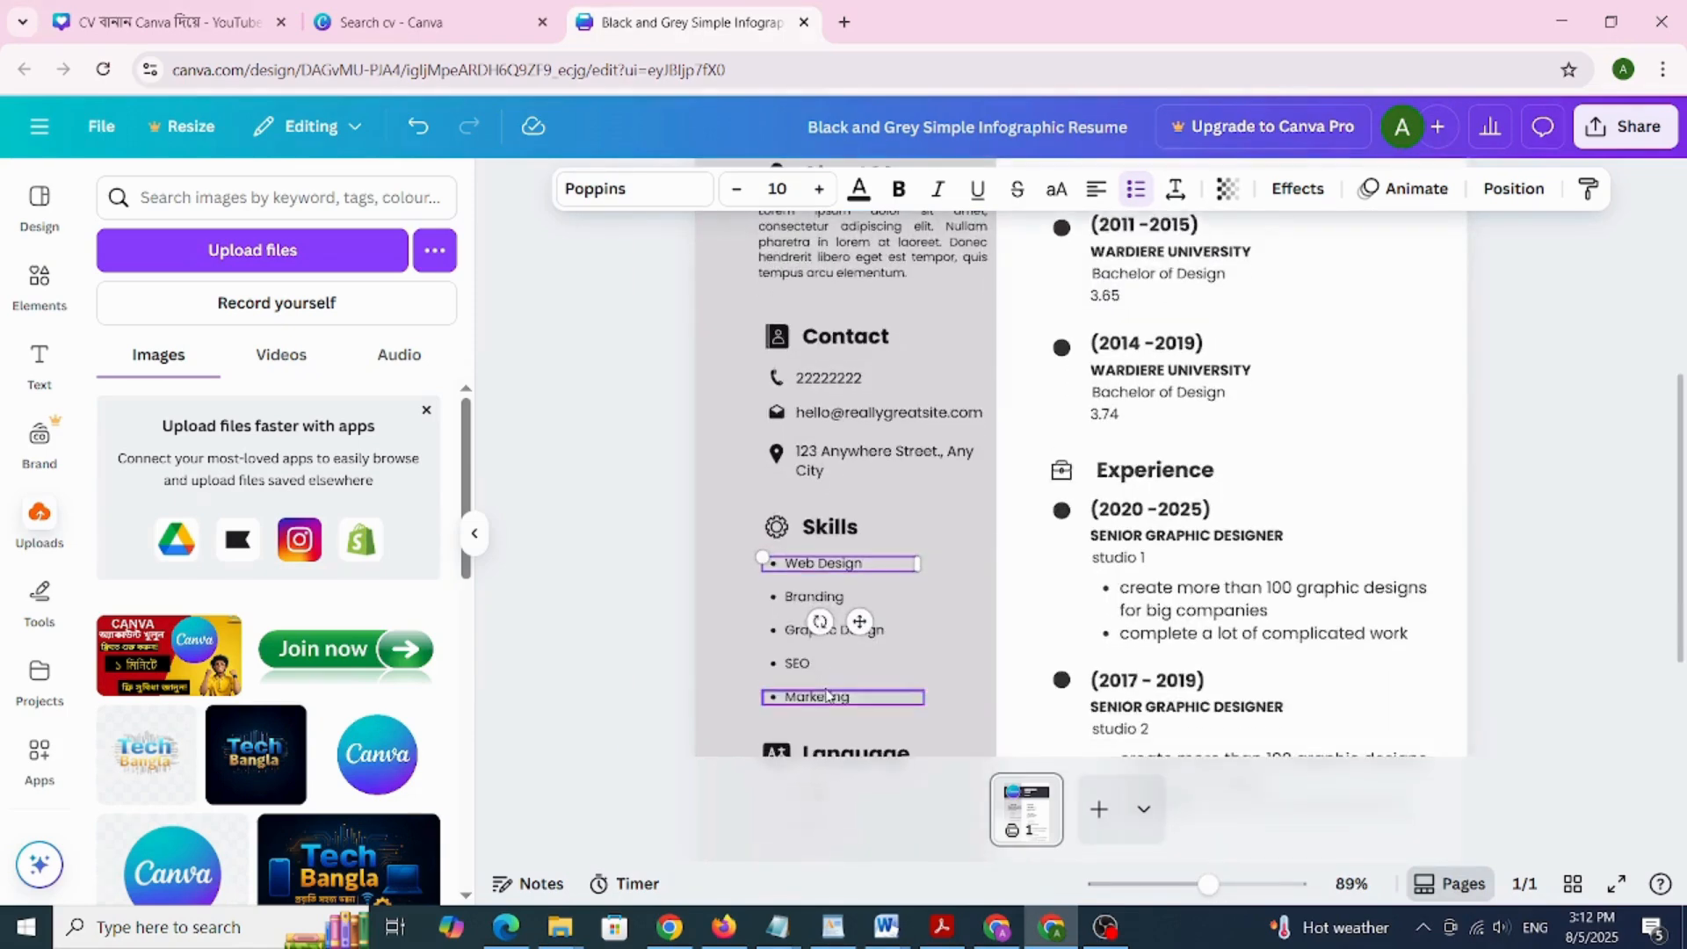
double_click(822, 546)
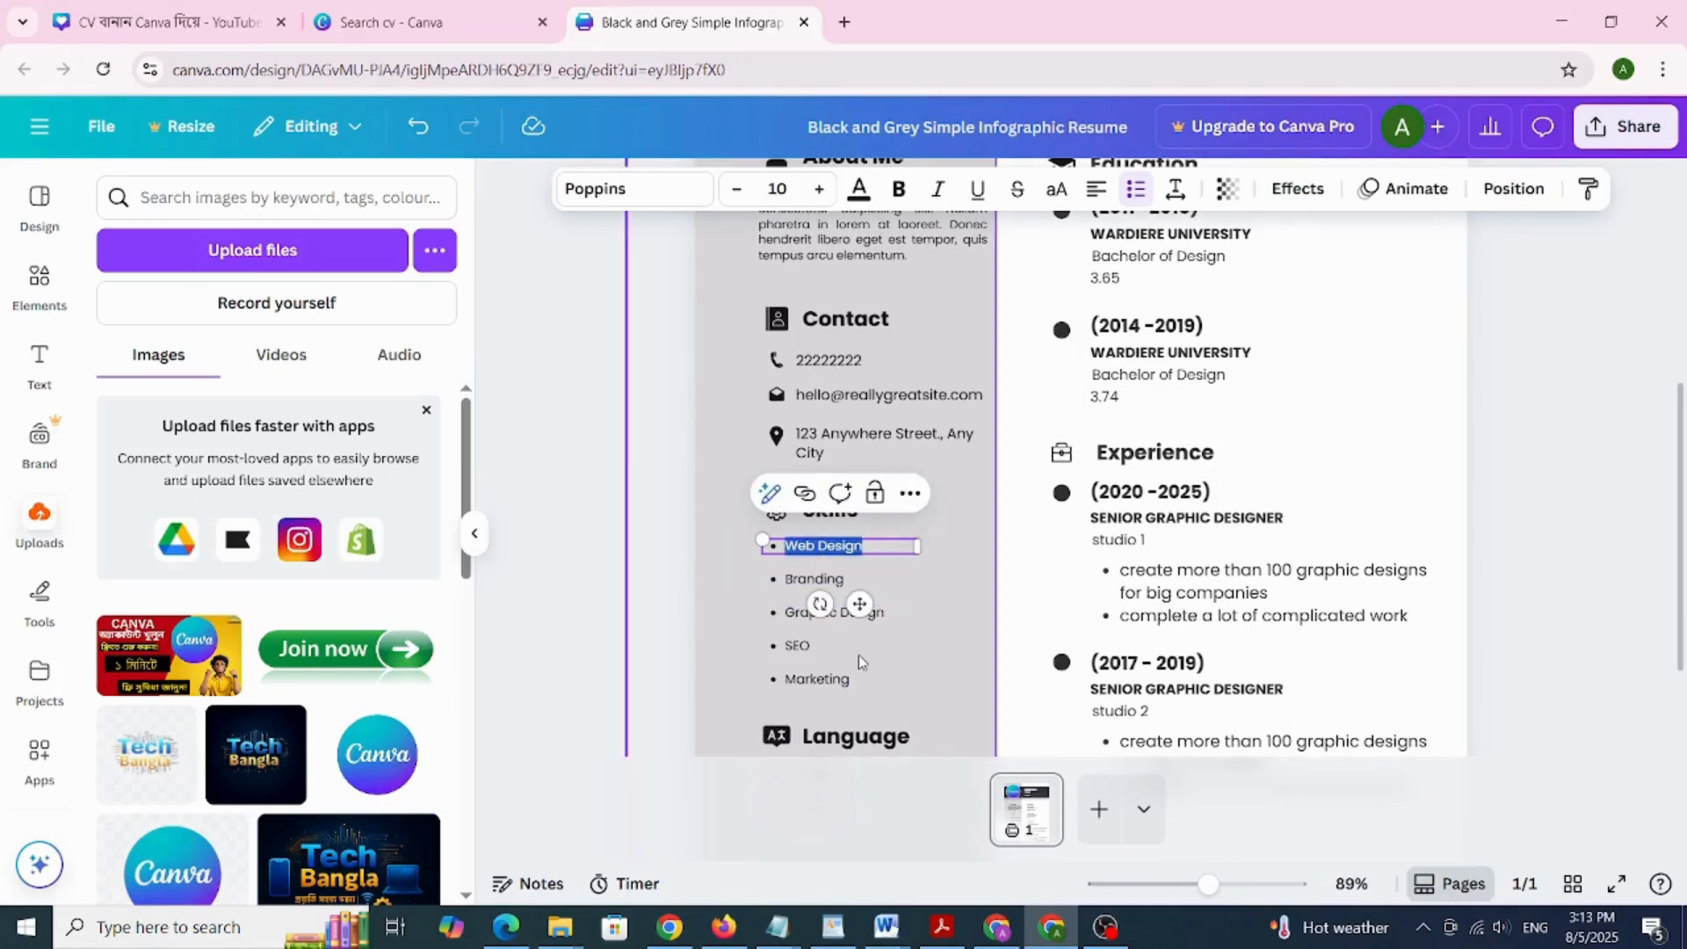
left_click(815, 684)
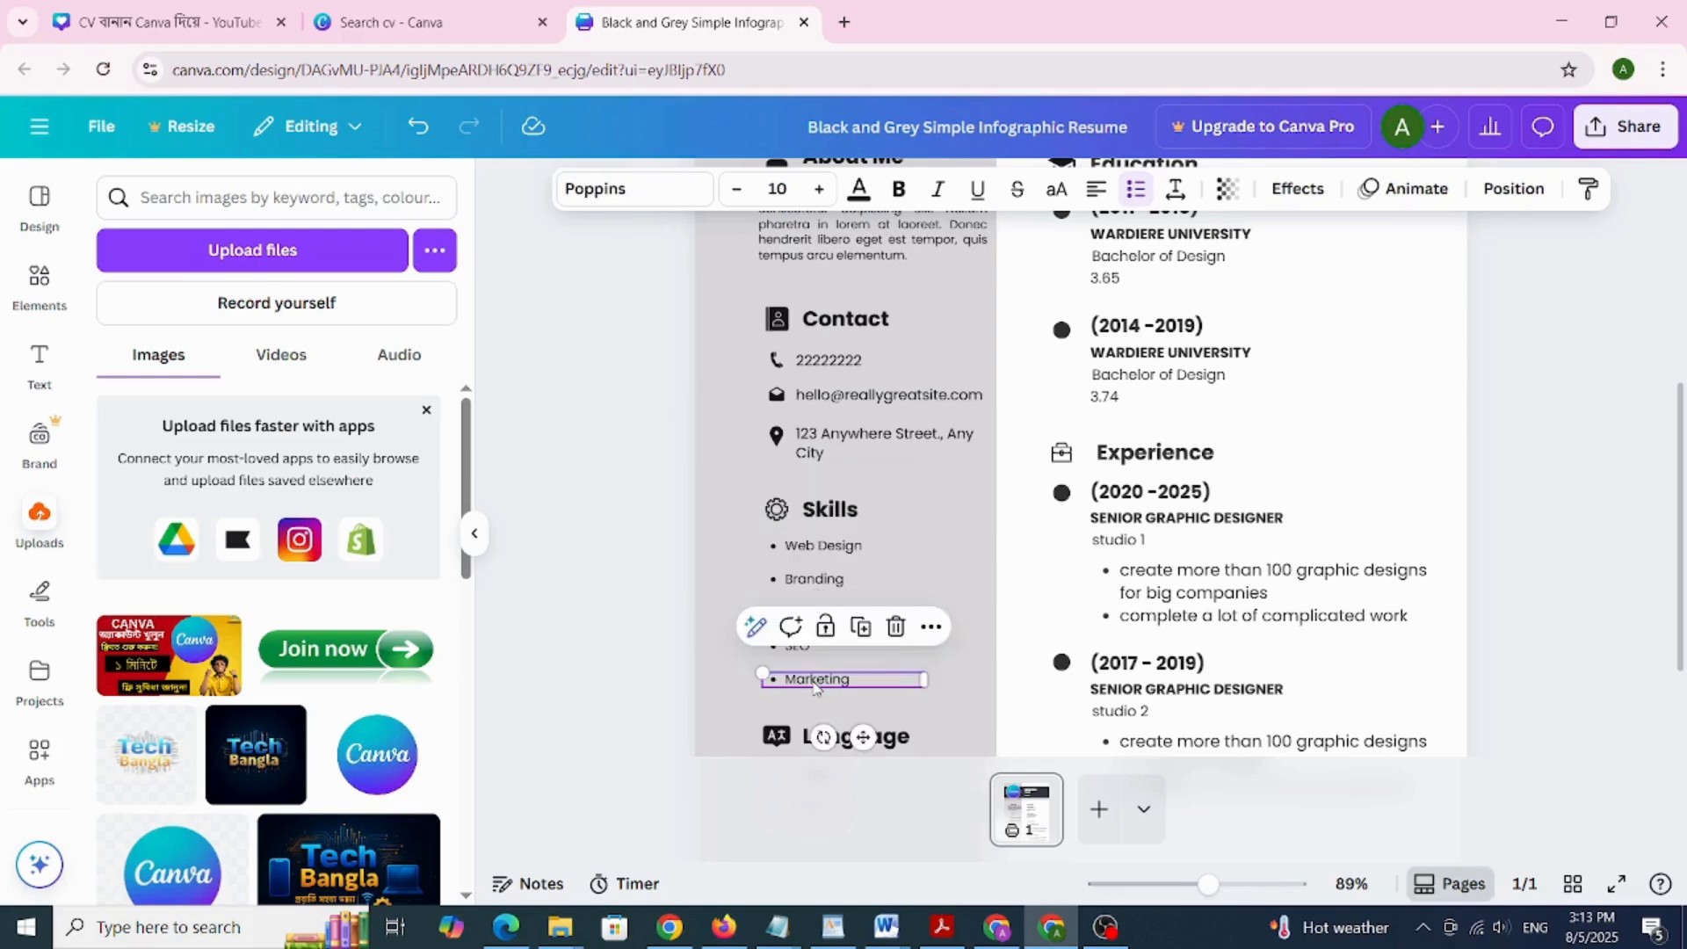
left_click(898, 628)
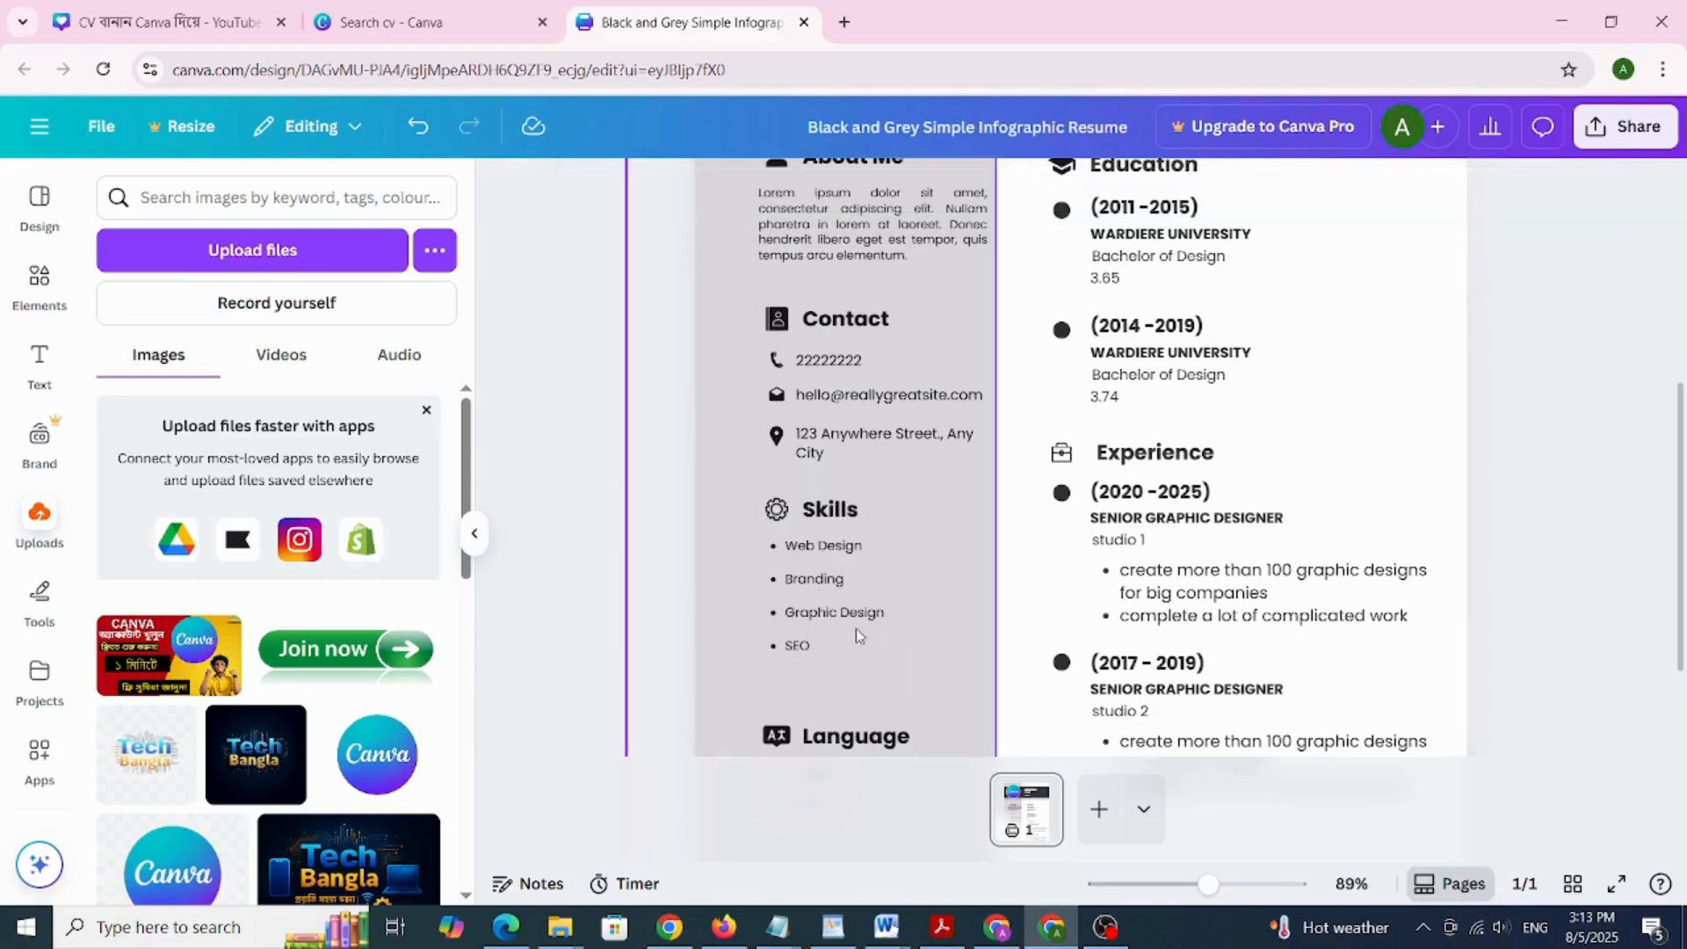
Duplicate the SEO skill entry so a second SEO appears below it
left_click(797, 648)
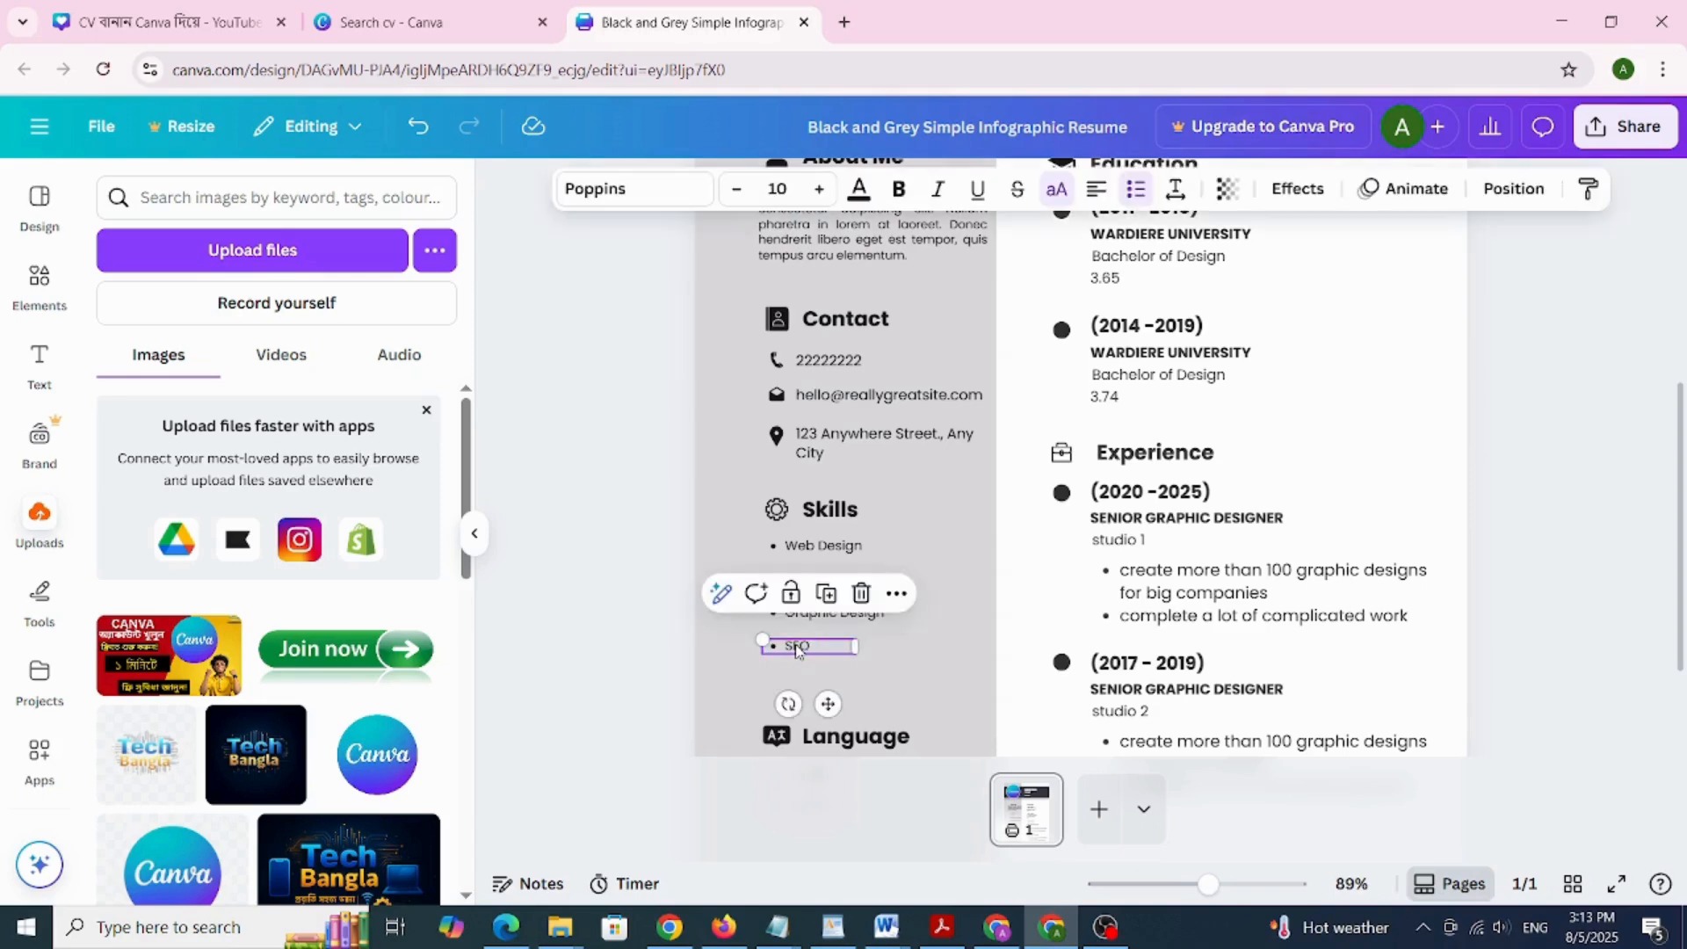
left_click(828, 598)
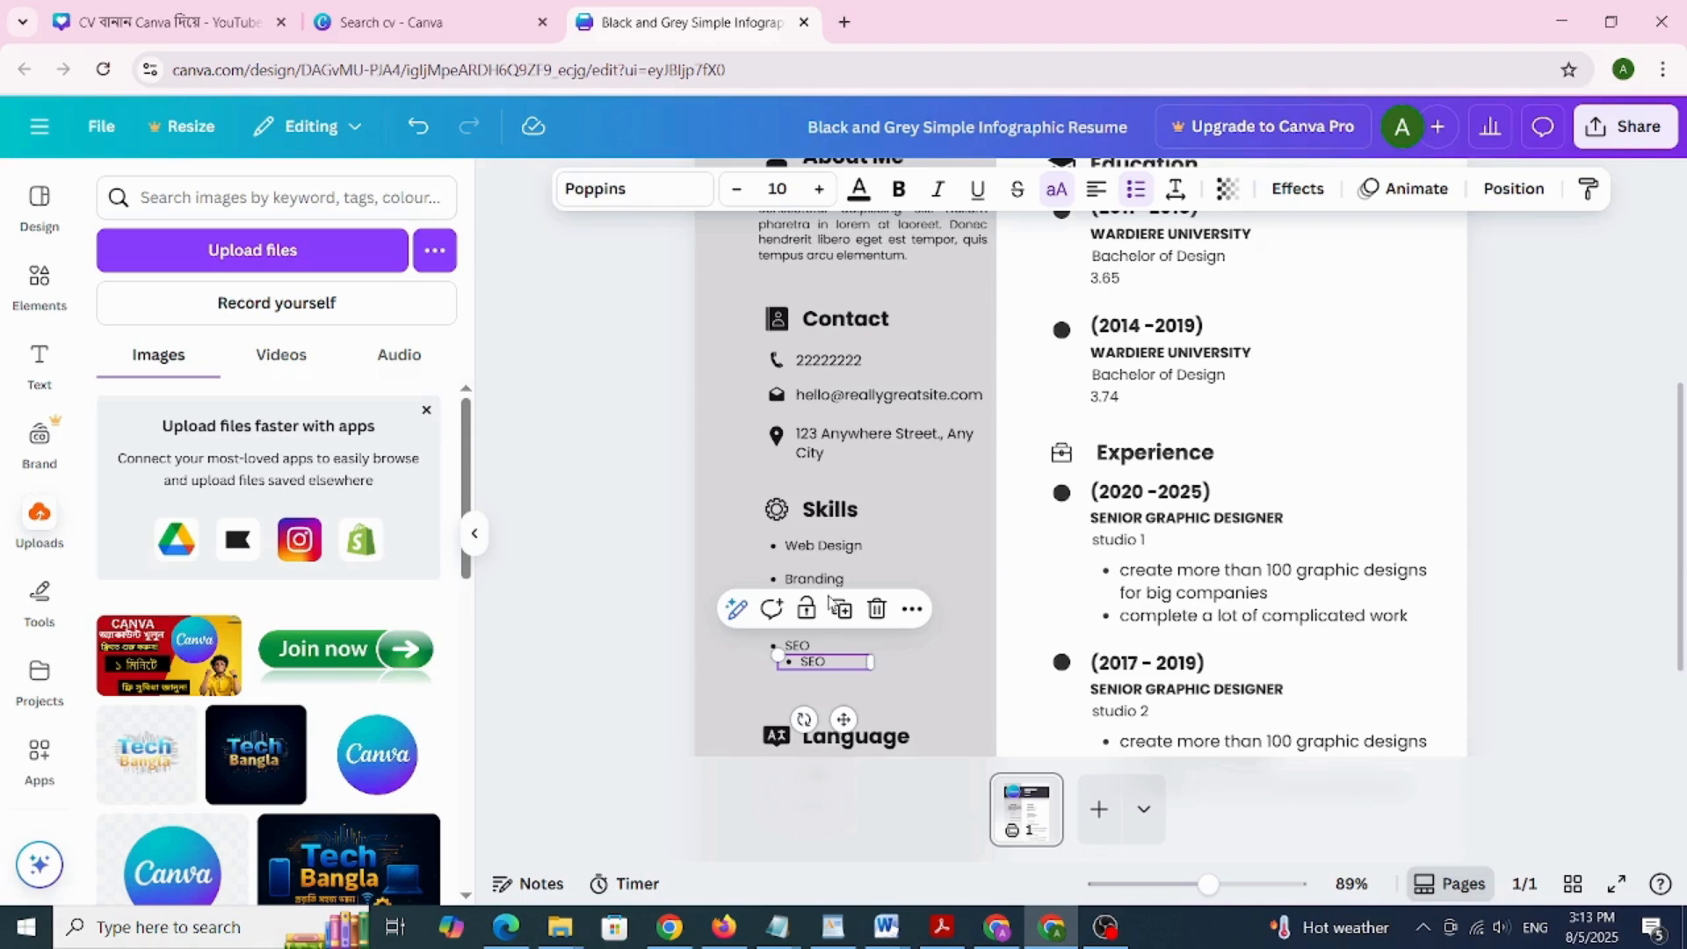
left_click(981, 590)
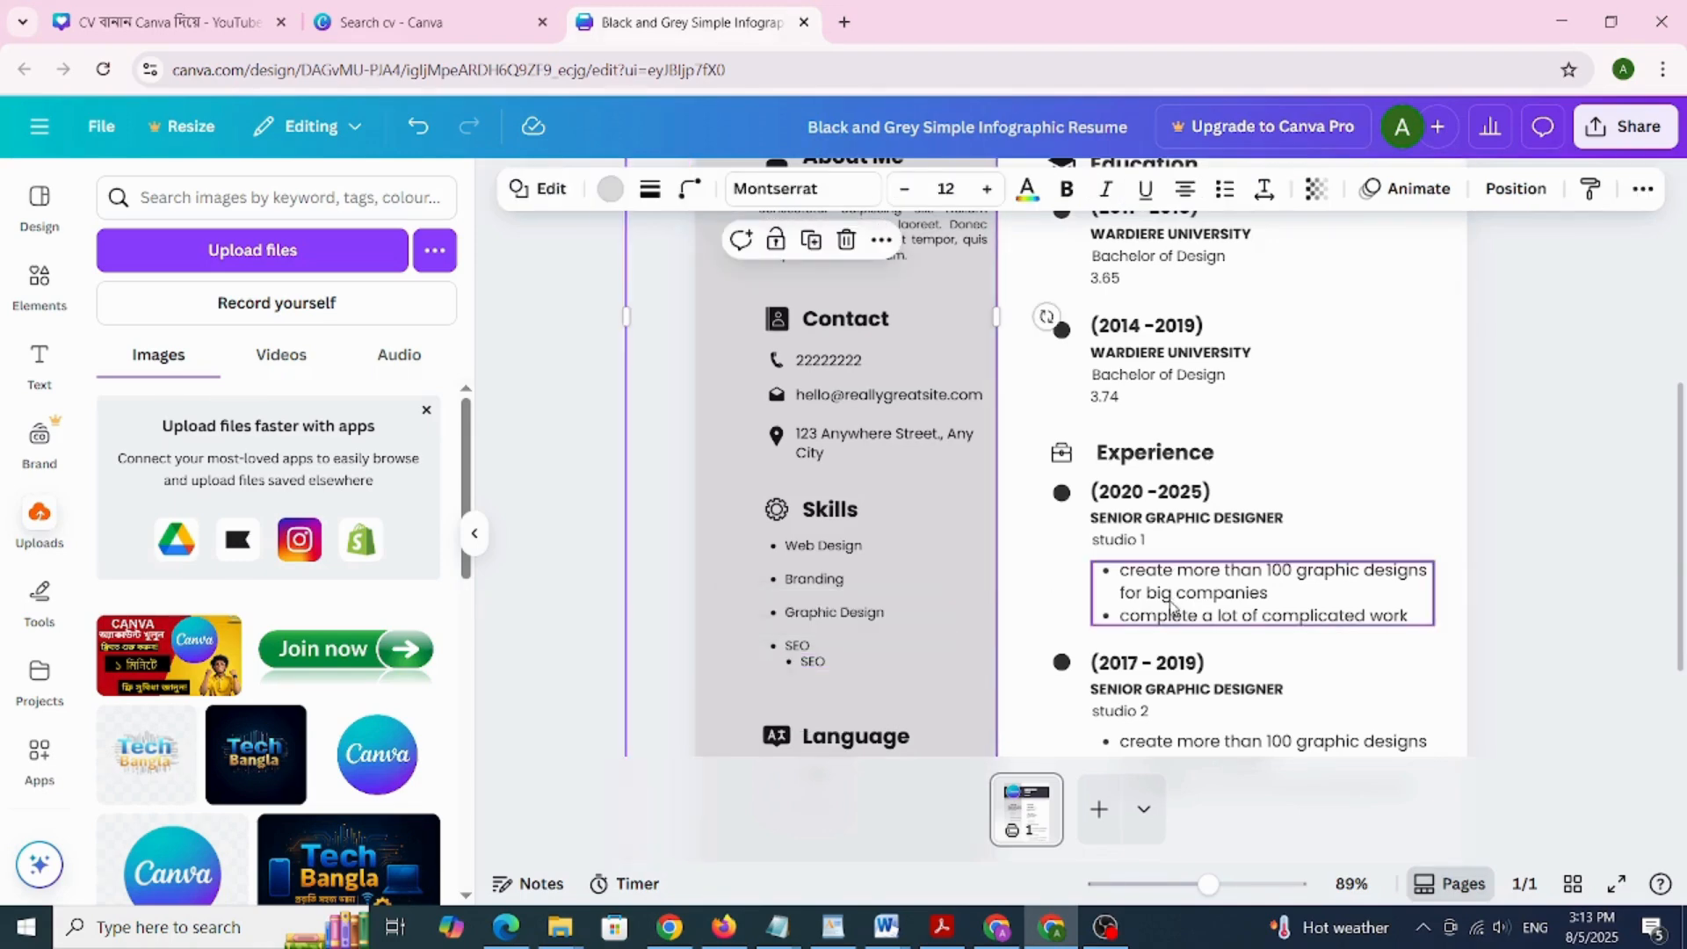
Scroll up to the EDUCATION heading and select it
scroll(1134, 393, "up", 3)
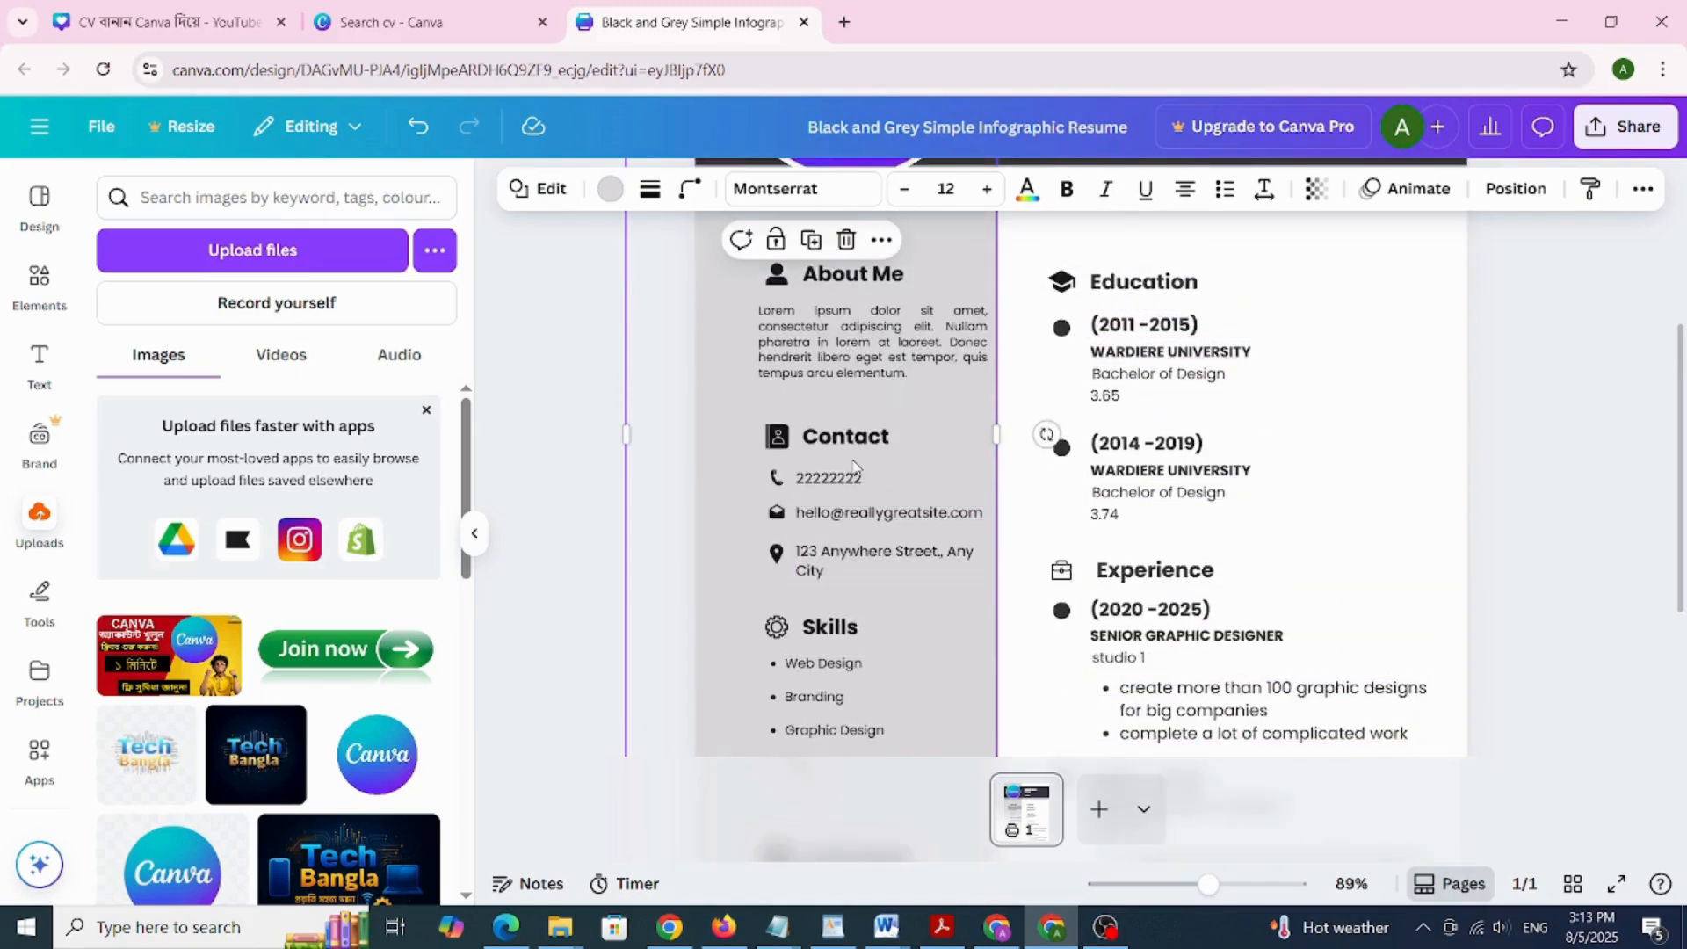
scroll(1102, 373, "up", 3)
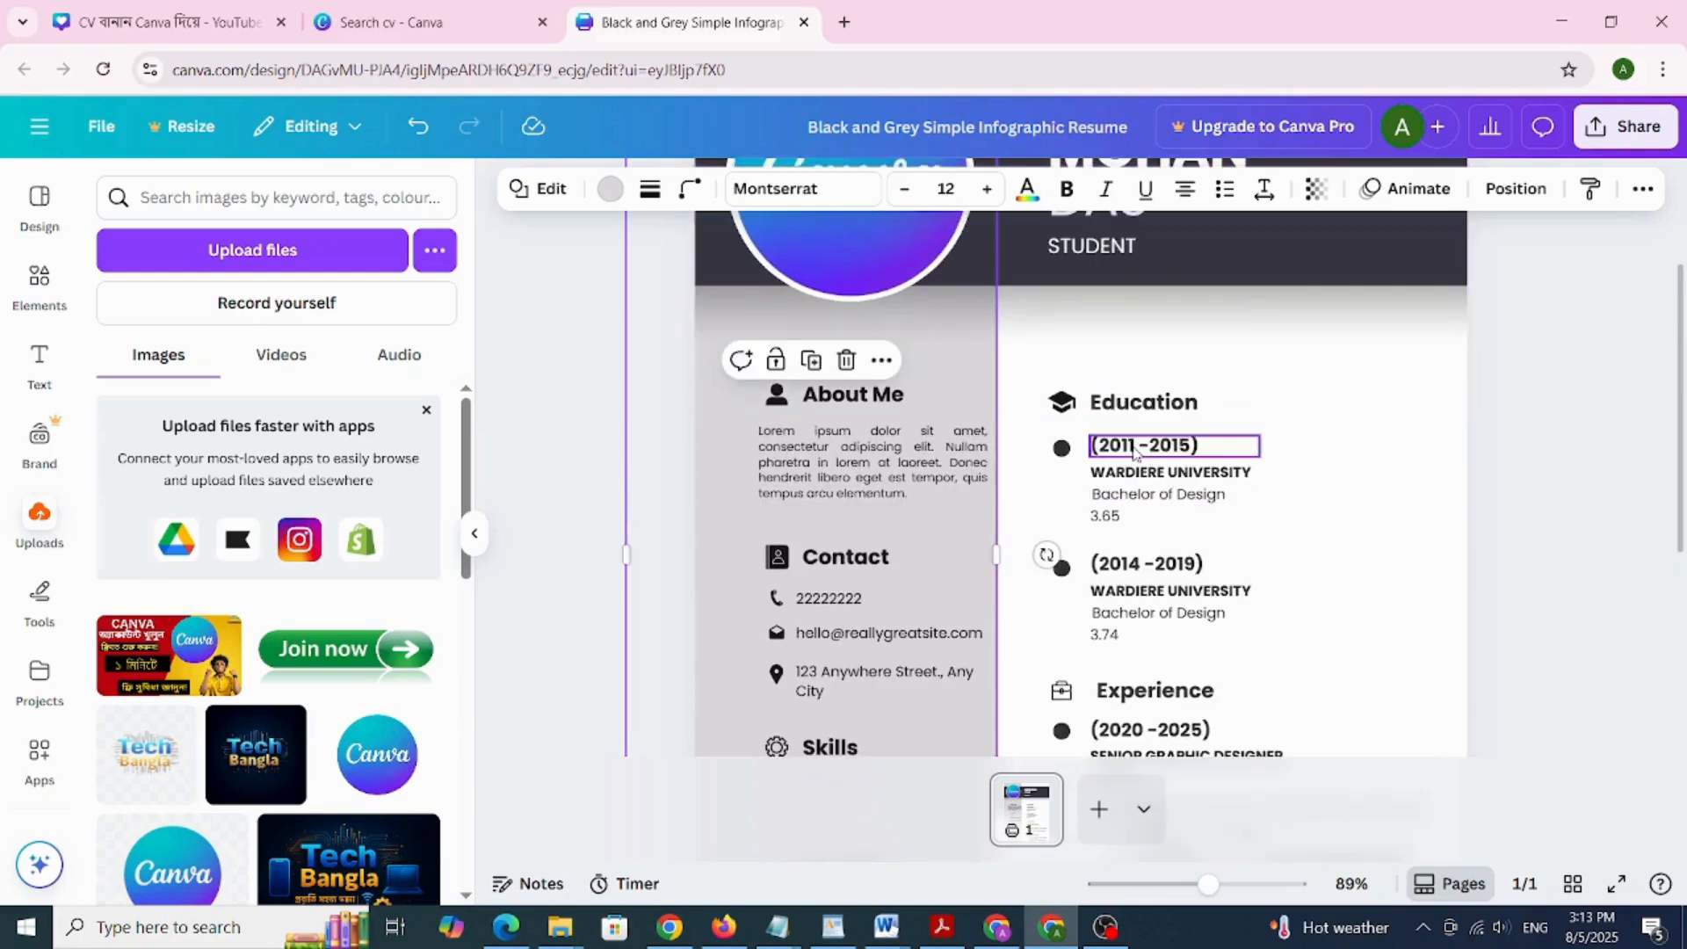
left_click(1125, 404)
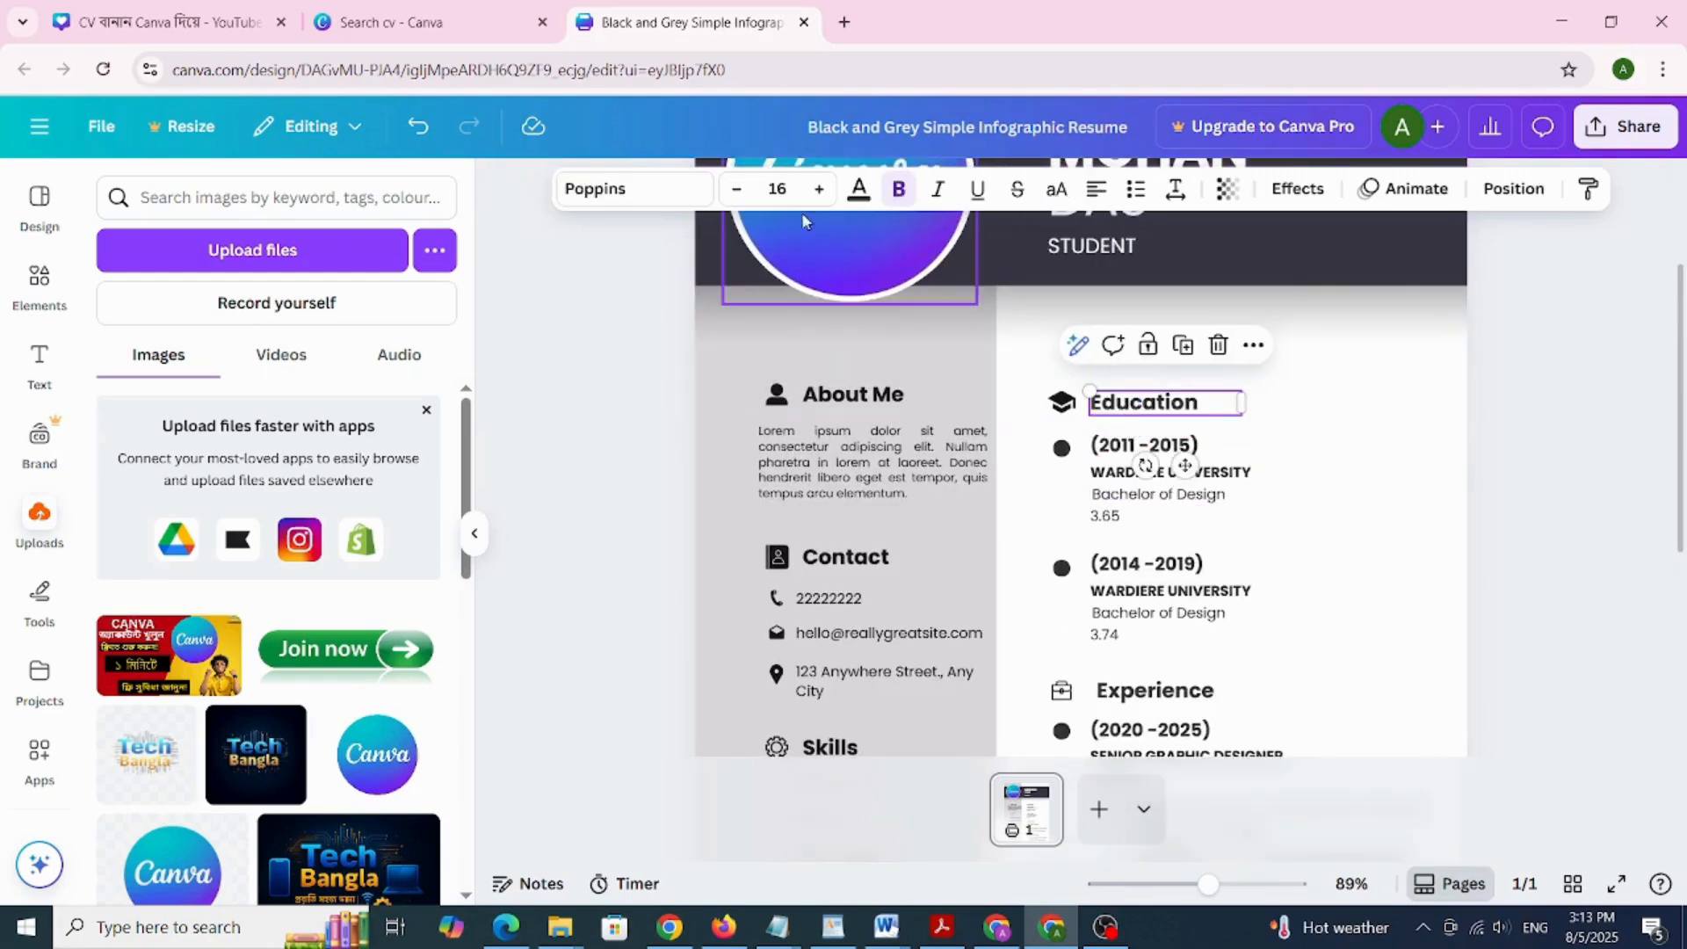
Restyle the EDUCATION heading in Bobby Jones, size 21, coloured turquoise
left_click(594, 191)
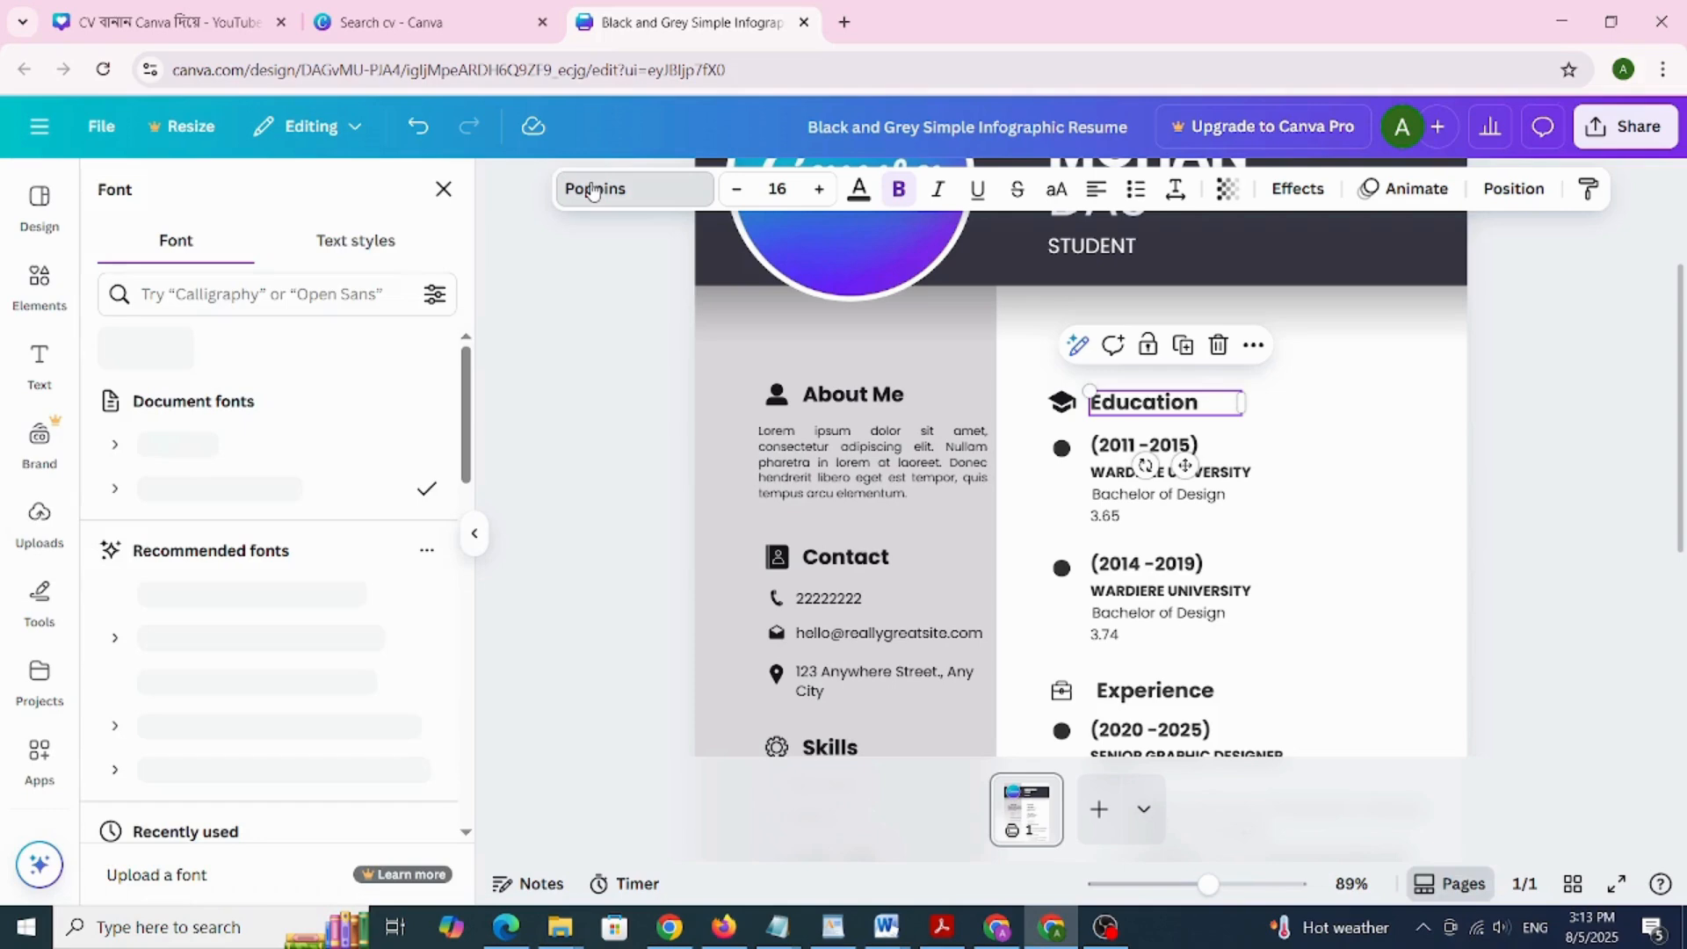
scroll(257, 644, "down", 3)
scroll(258, 644, "up", 2)
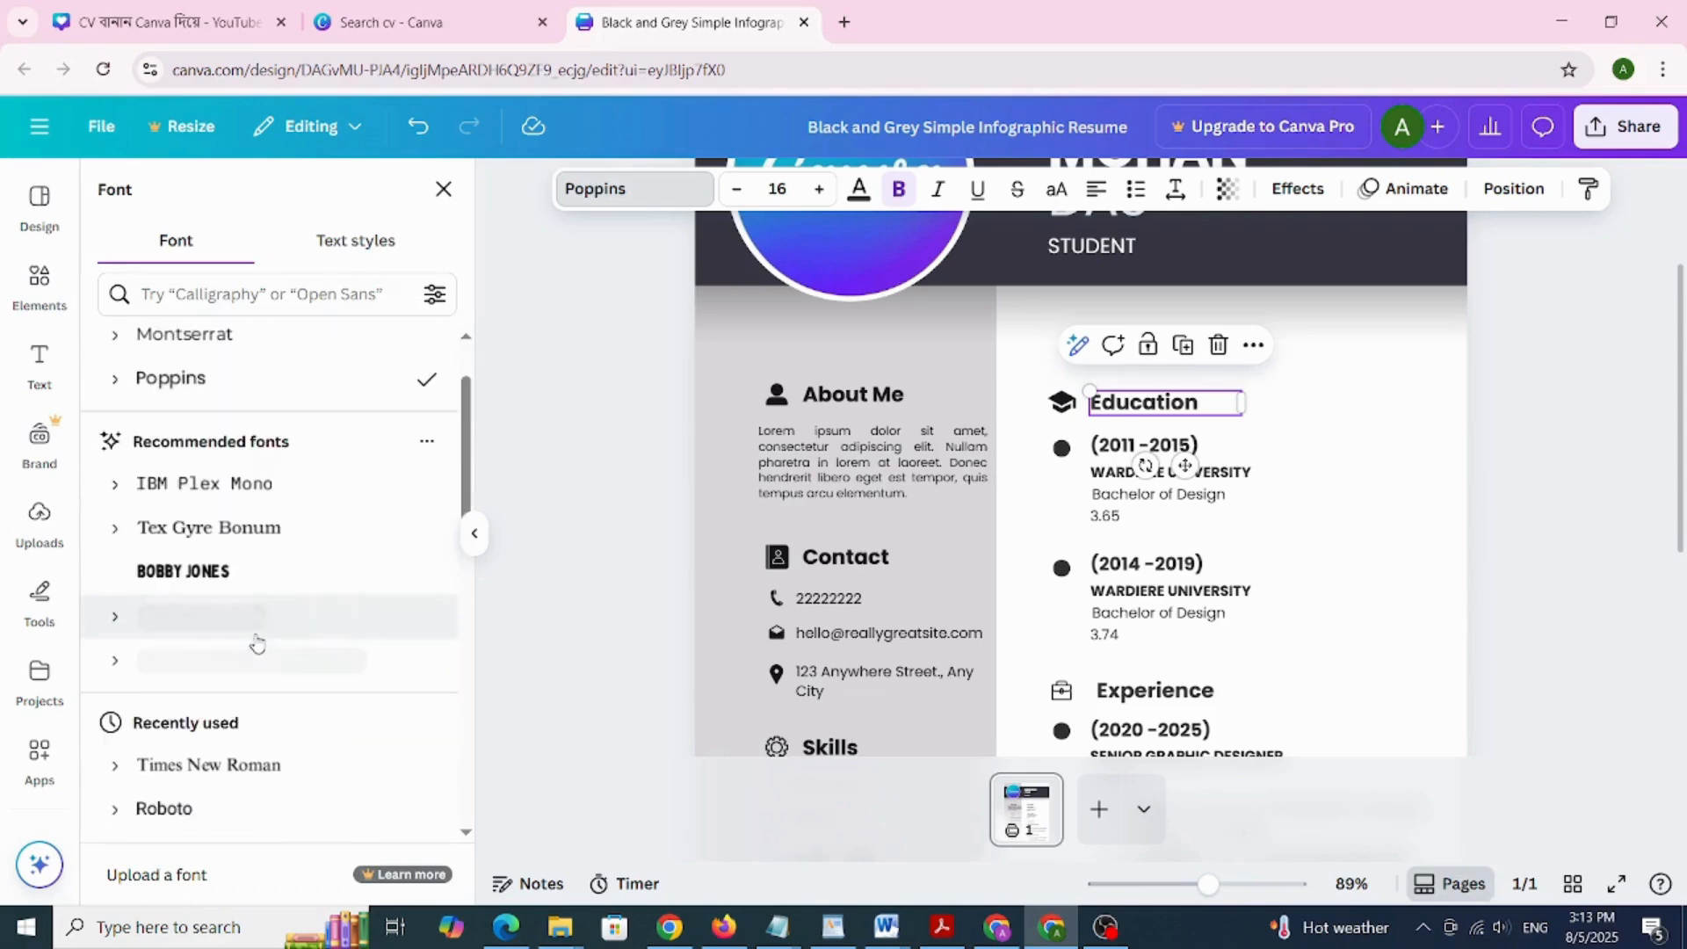
left_click(250, 580)
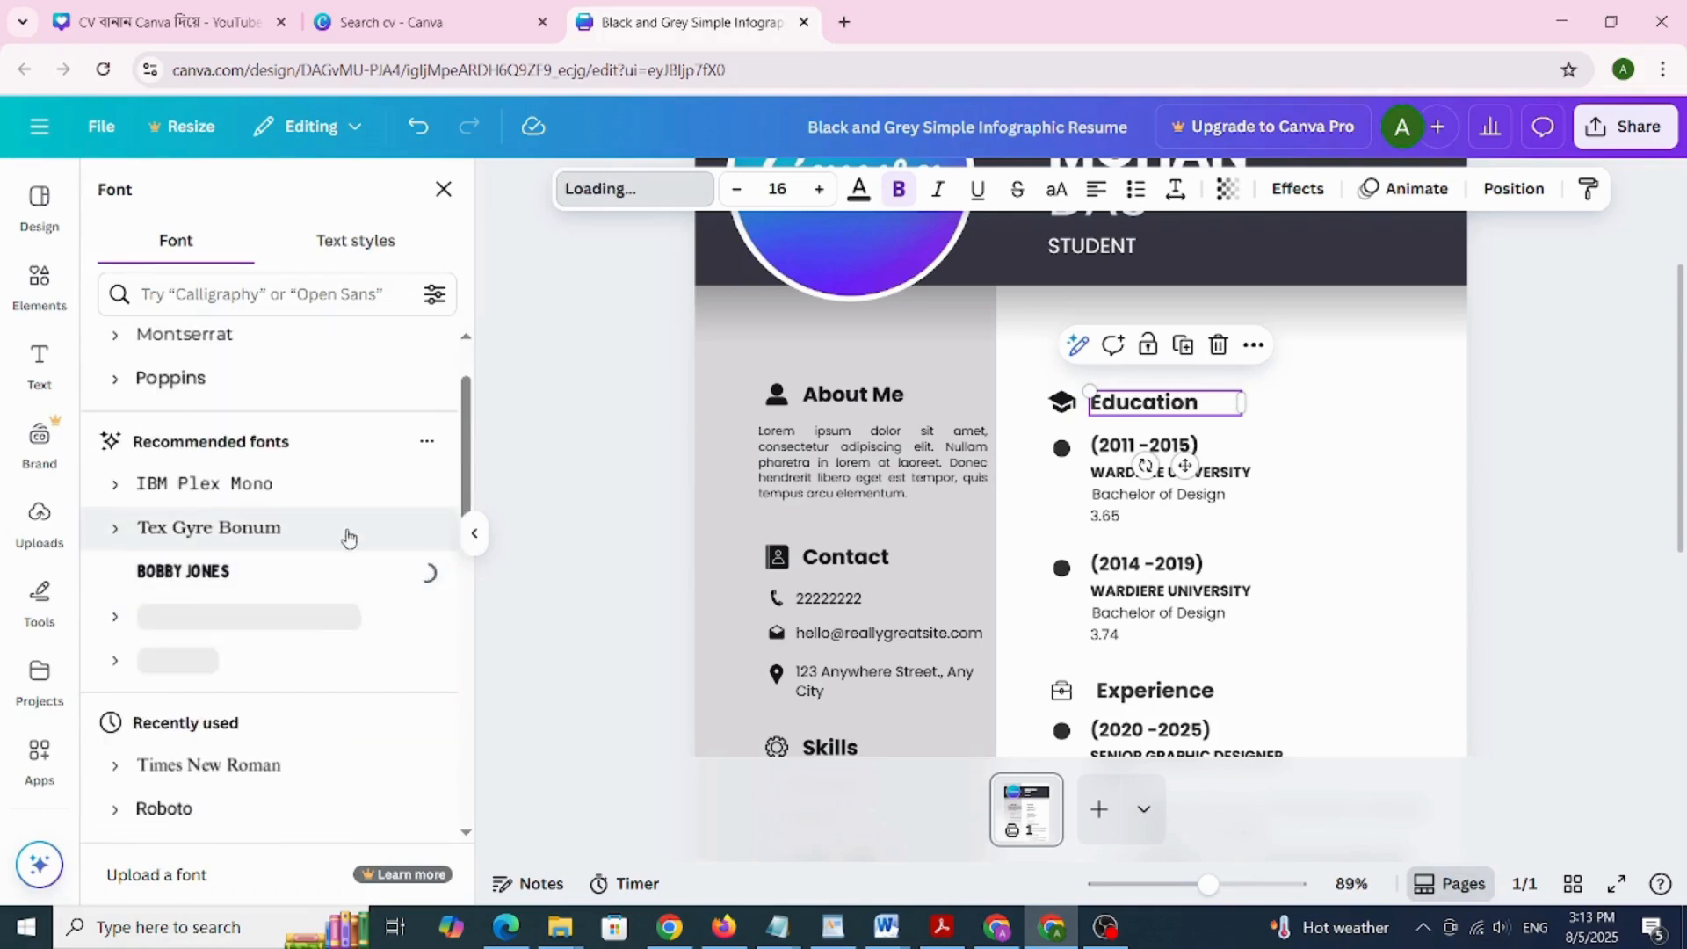
left_click(818, 189)
left_click(819, 189)
left_click(819, 189)
left_click(818, 189)
left_click(819, 189)
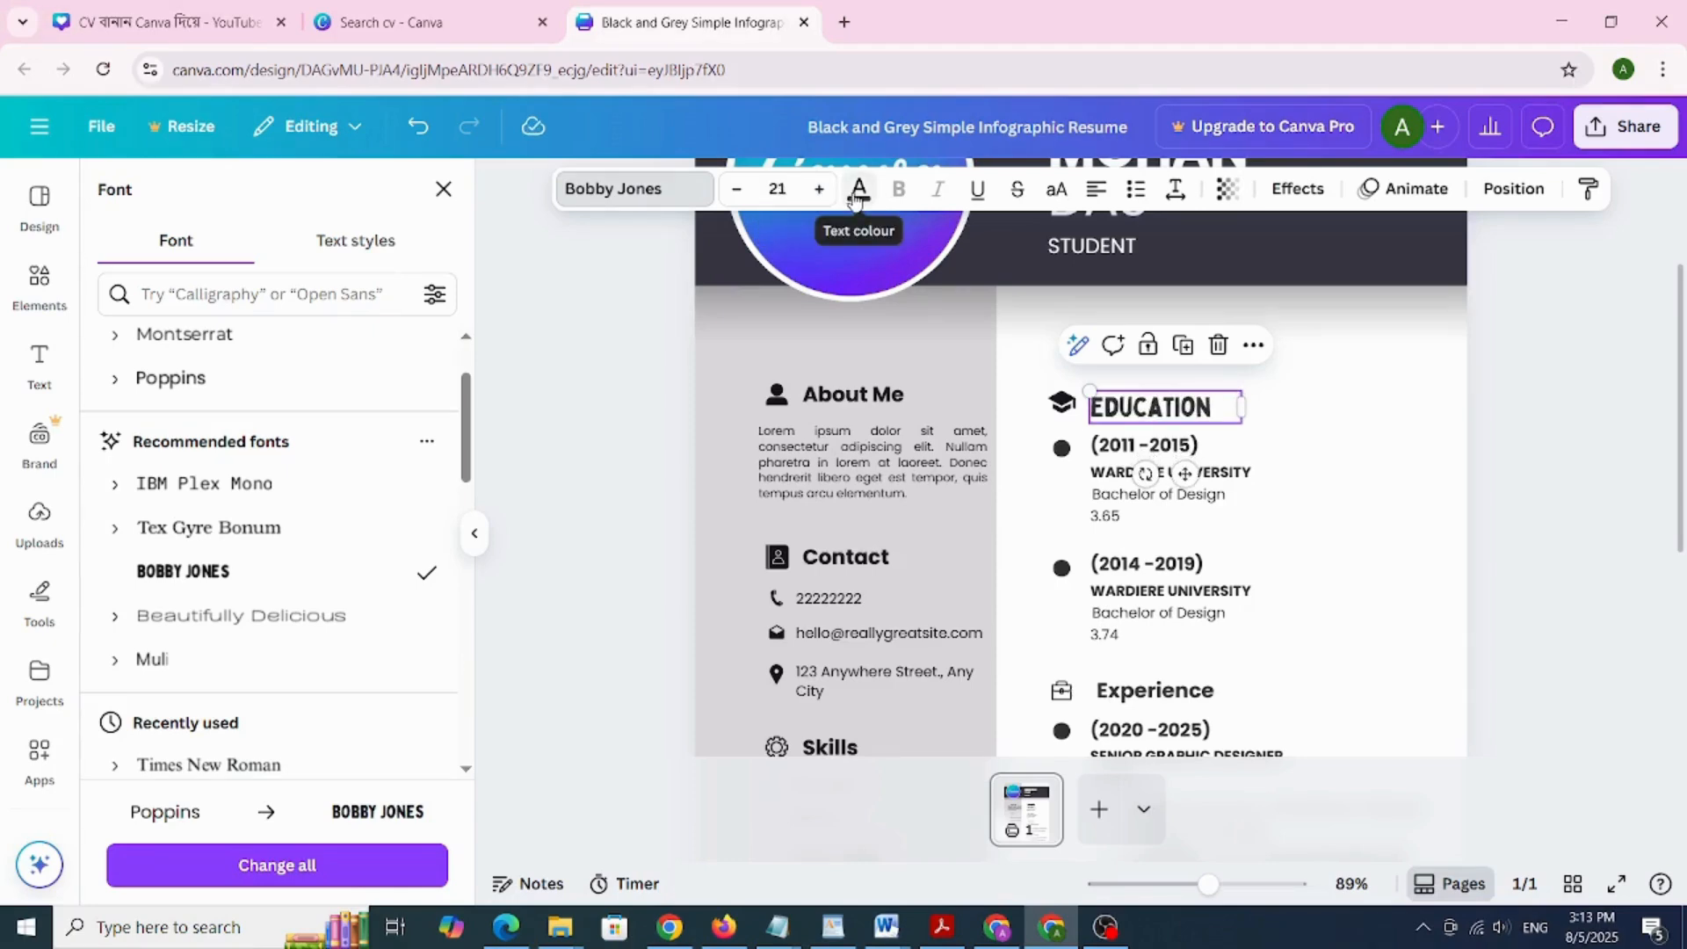
left_click(856, 194)
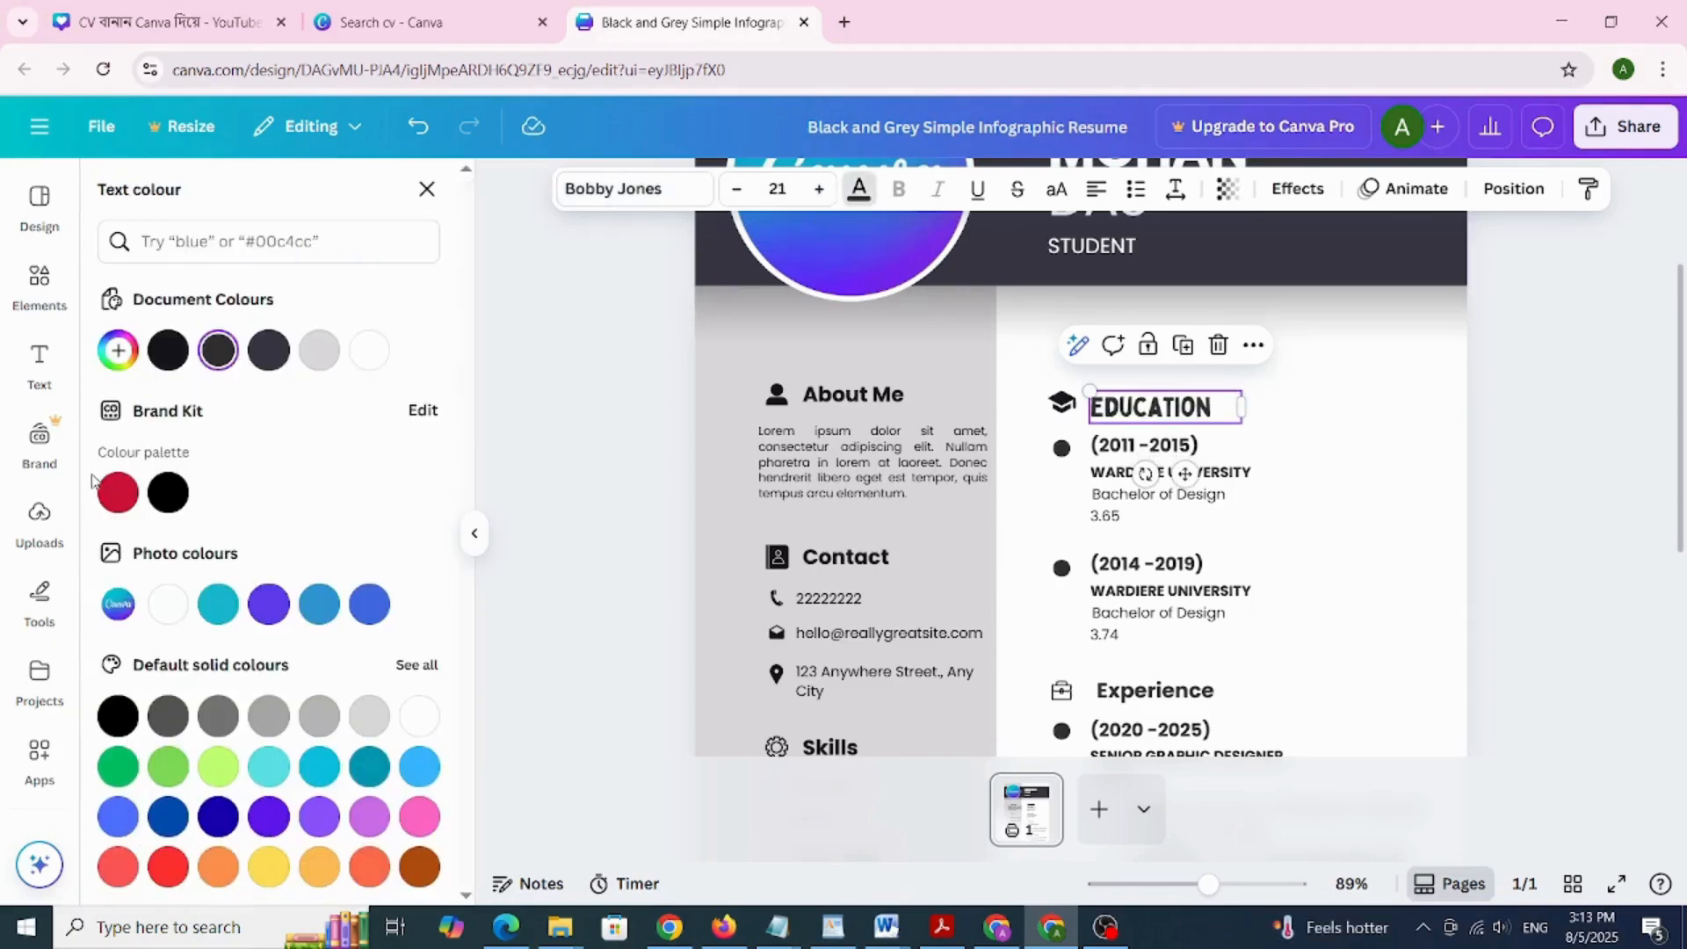
left_click(279, 764)
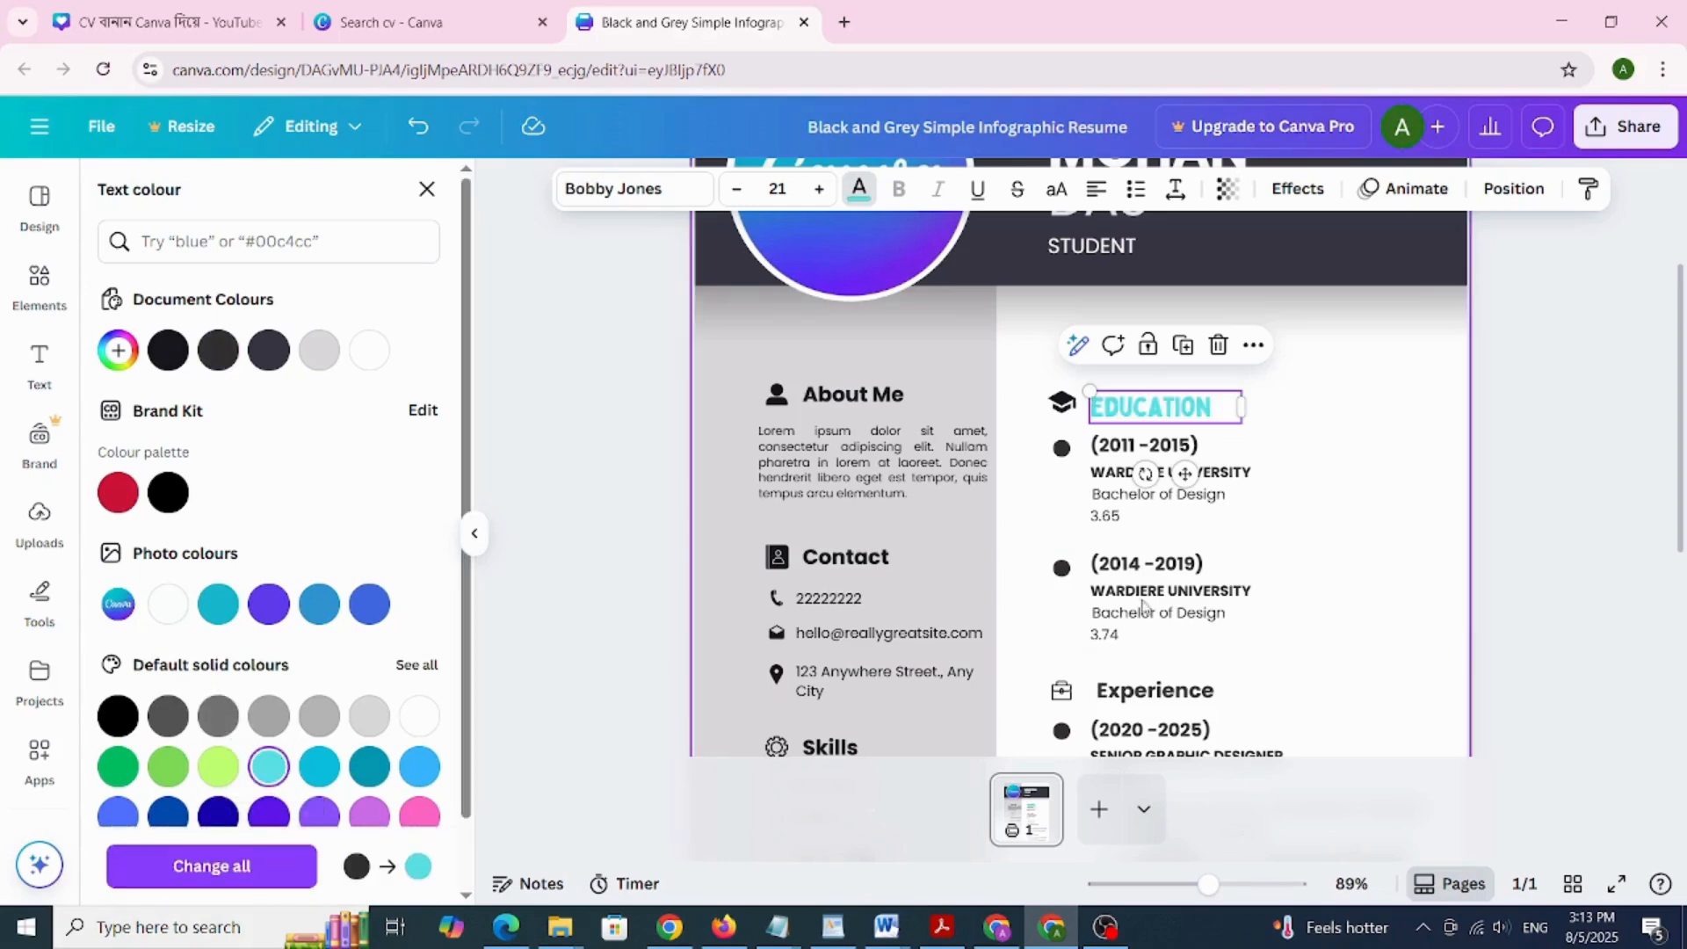
left_click(1404, 527)
scroll(1397, 536, "down", 5)
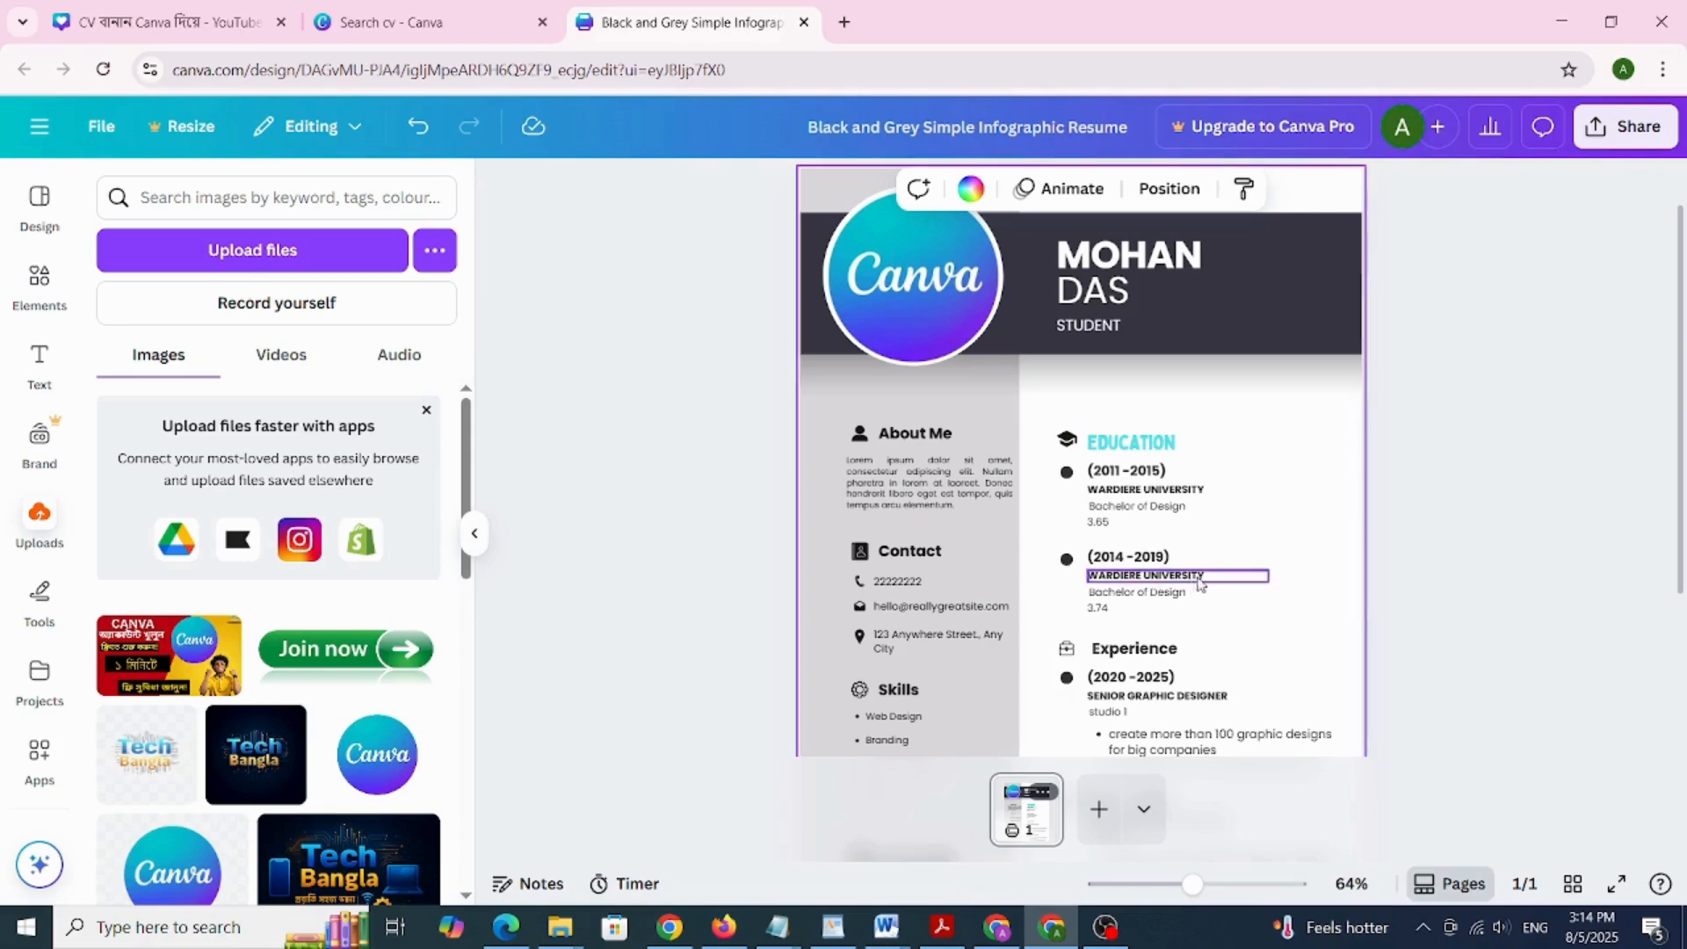
Delete the second Bachelor of Design line and bring up the PDF Standard download options
left_click(1160, 593)
key("Delete")
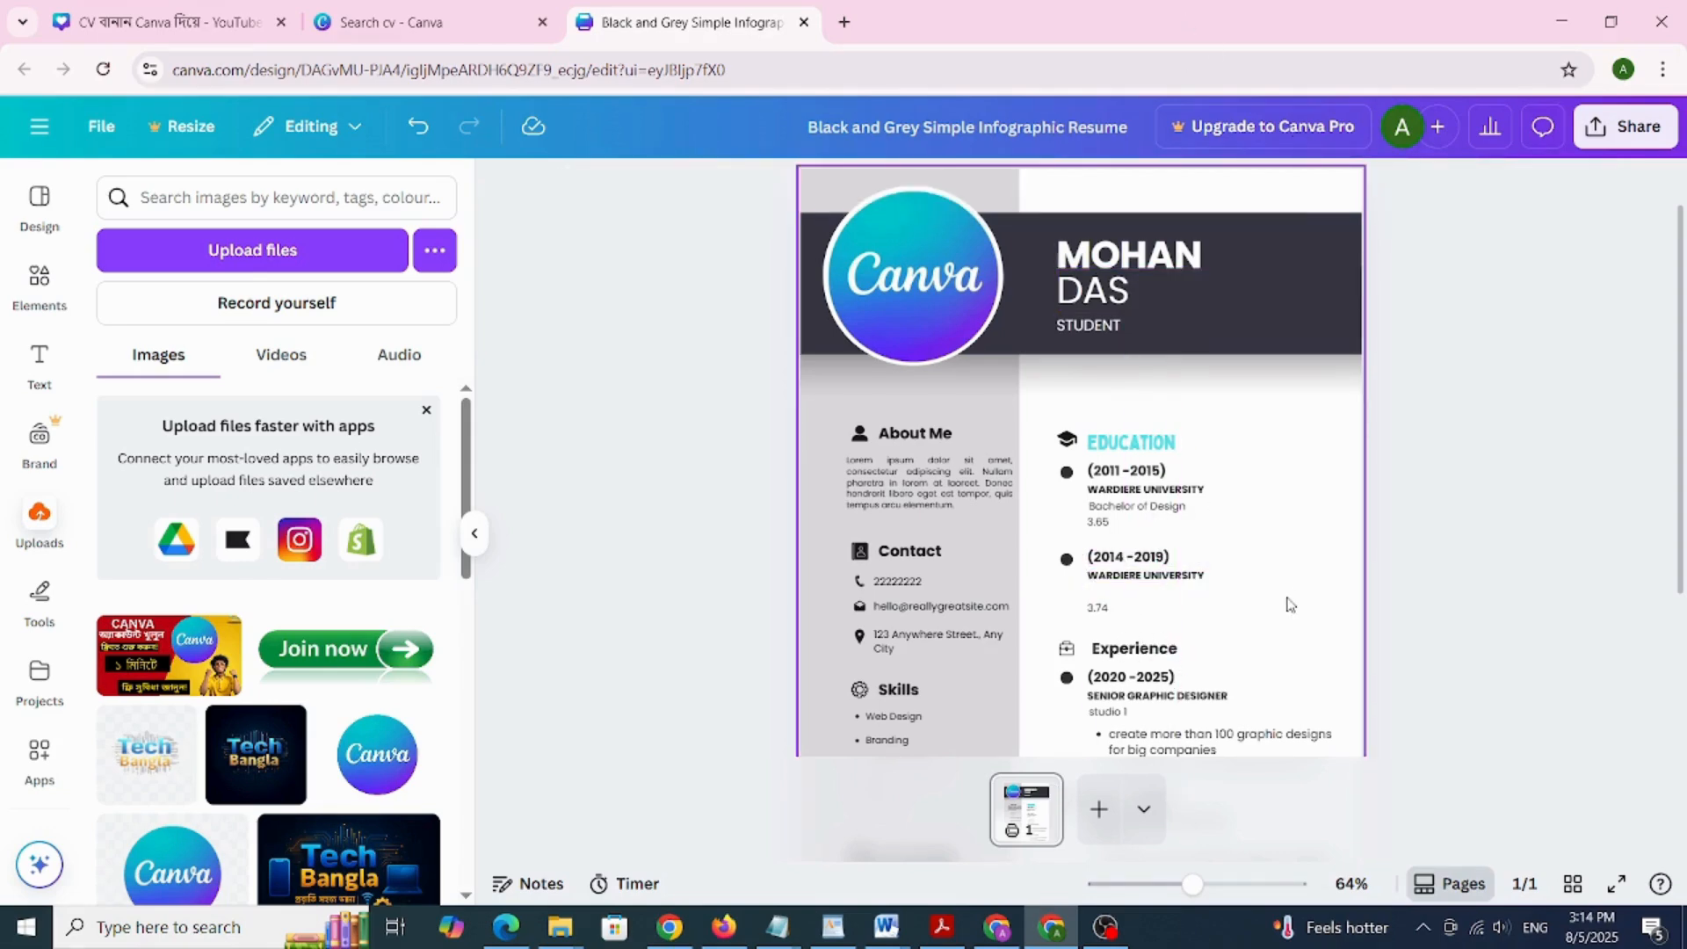
scroll(1290, 591, "up", 1)
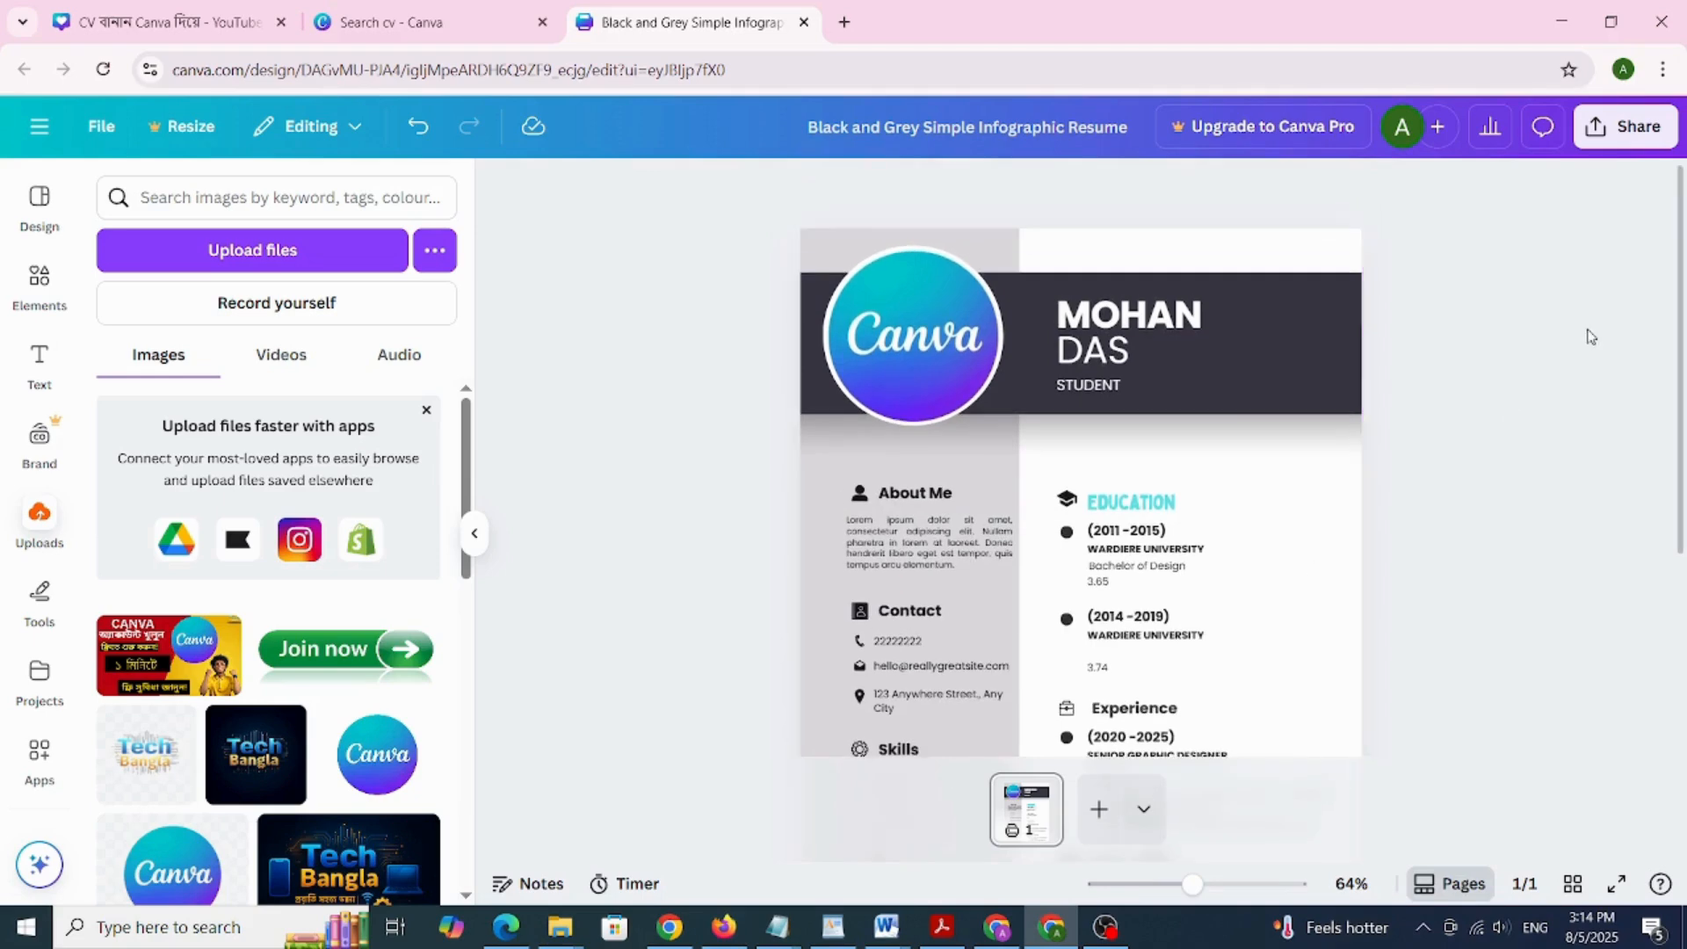
left_click(1605, 133)
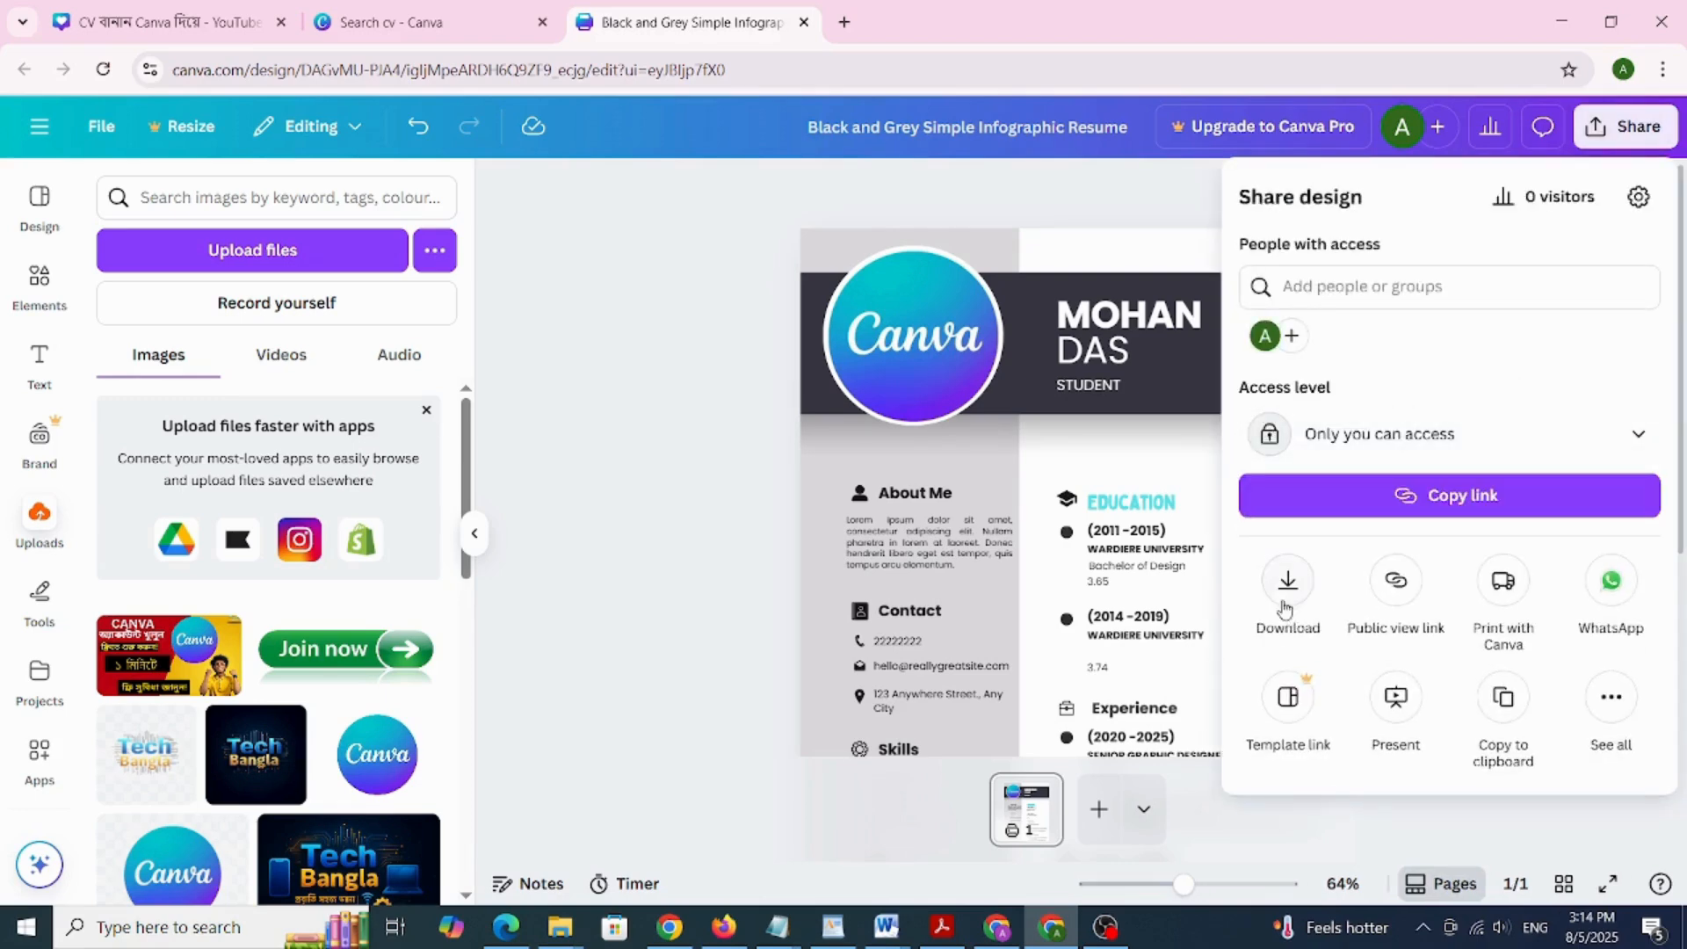
left_click(1288, 582)
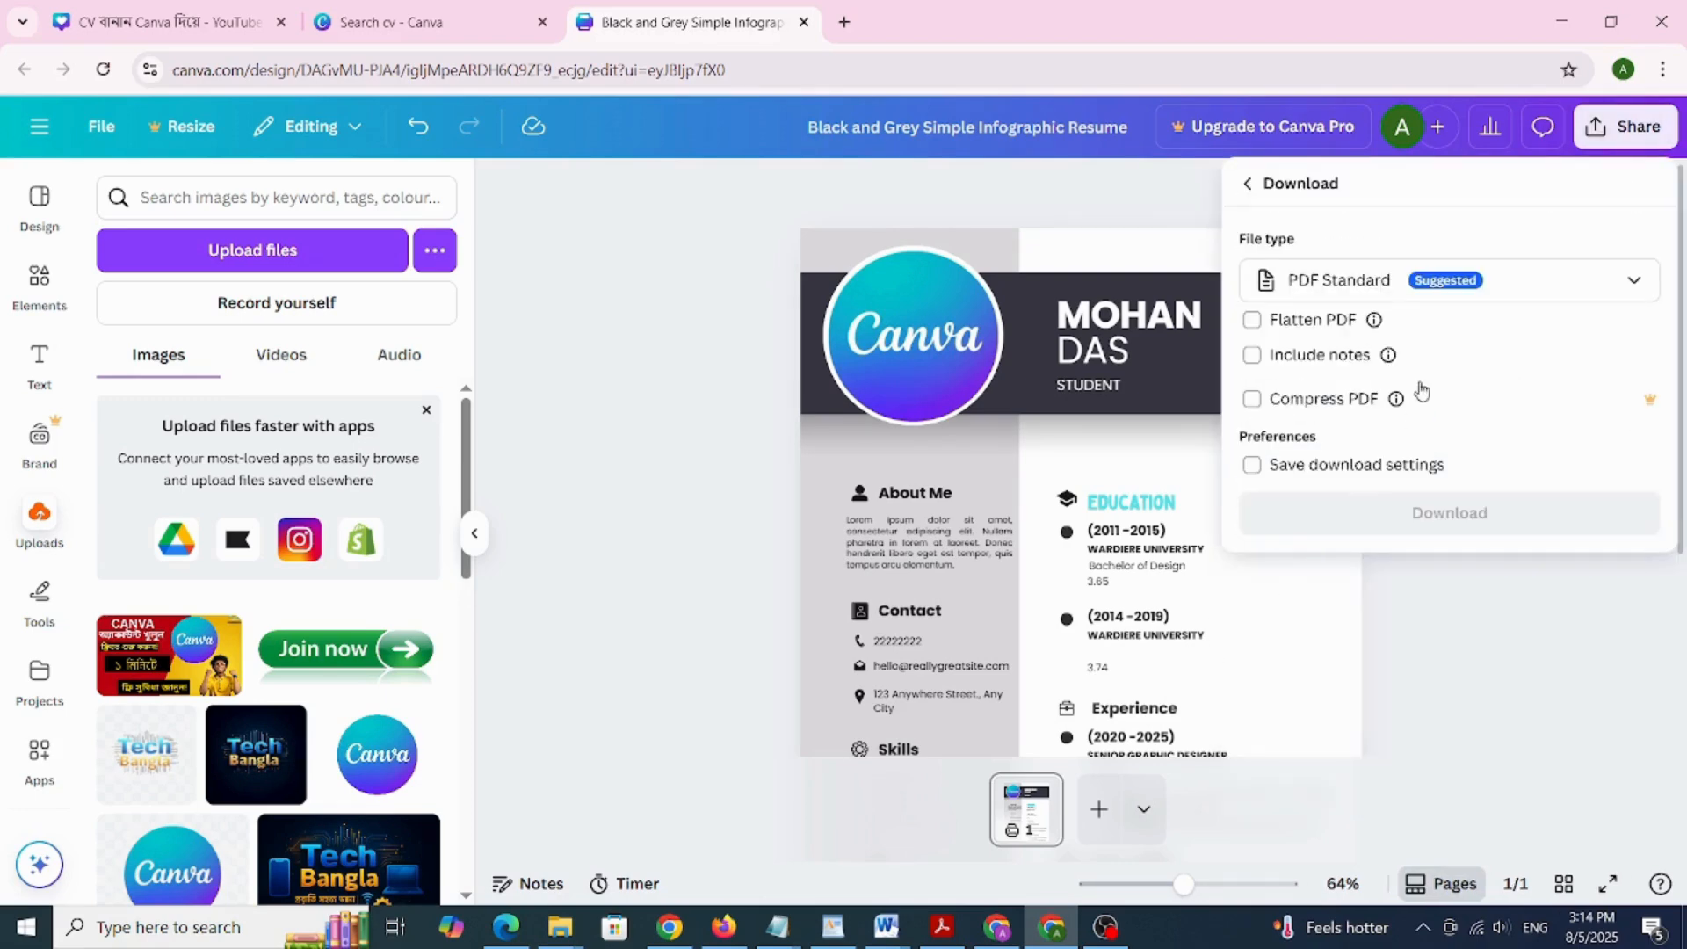